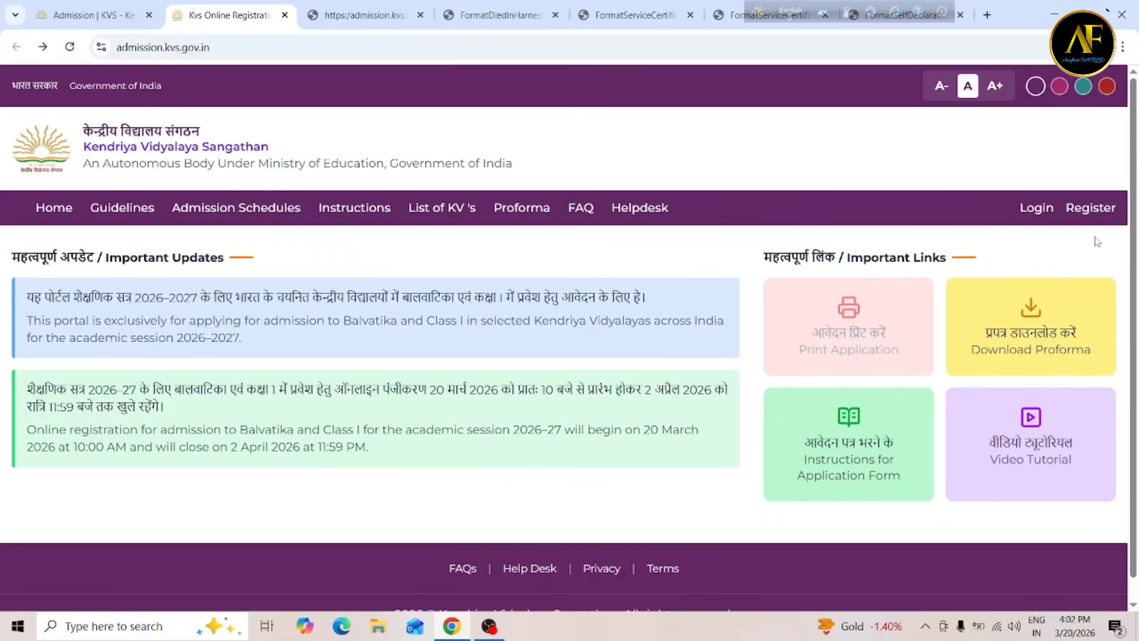
Go to the registered-user sign-in page from the Login link in the top navigation.
{"action": "left_click", "coordinate": [1035, 212]}
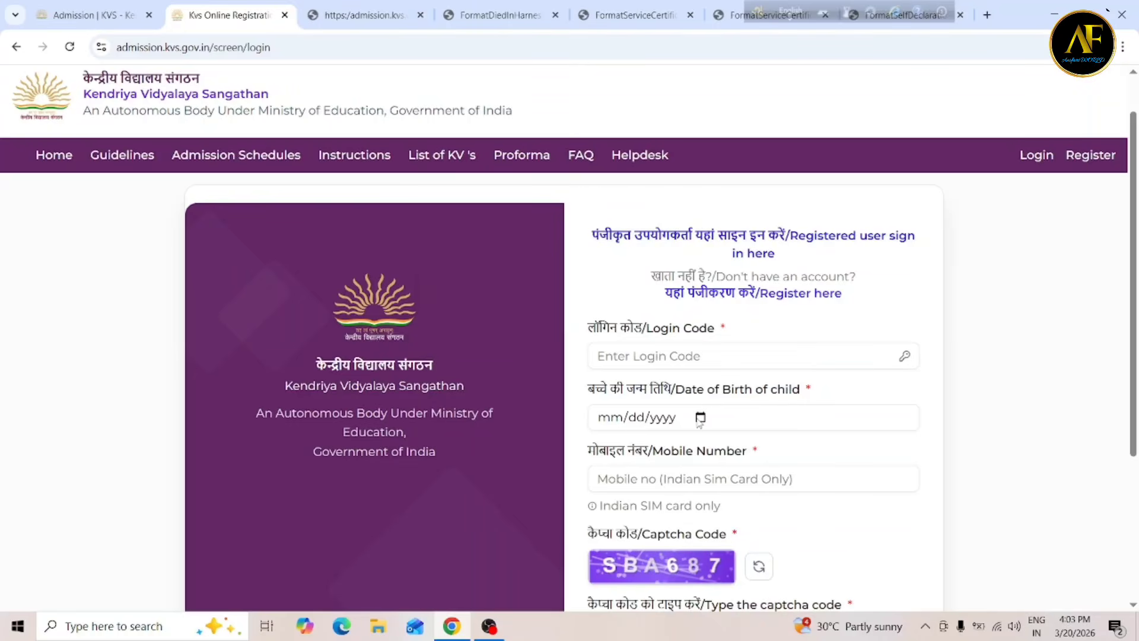
On the sign-in form, open and close the child's date-of-birth calendar and move to the login code.
{"action": "left_click", "coordinate": [700, 417]}
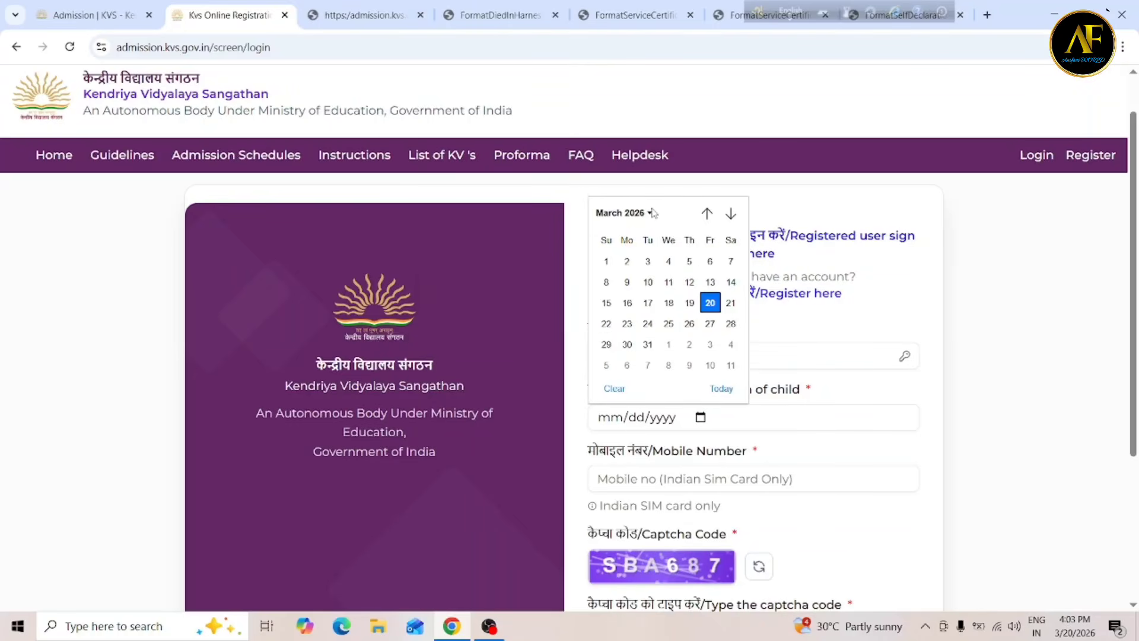
{"action": "left_click", "coordinate": [765, 328]}
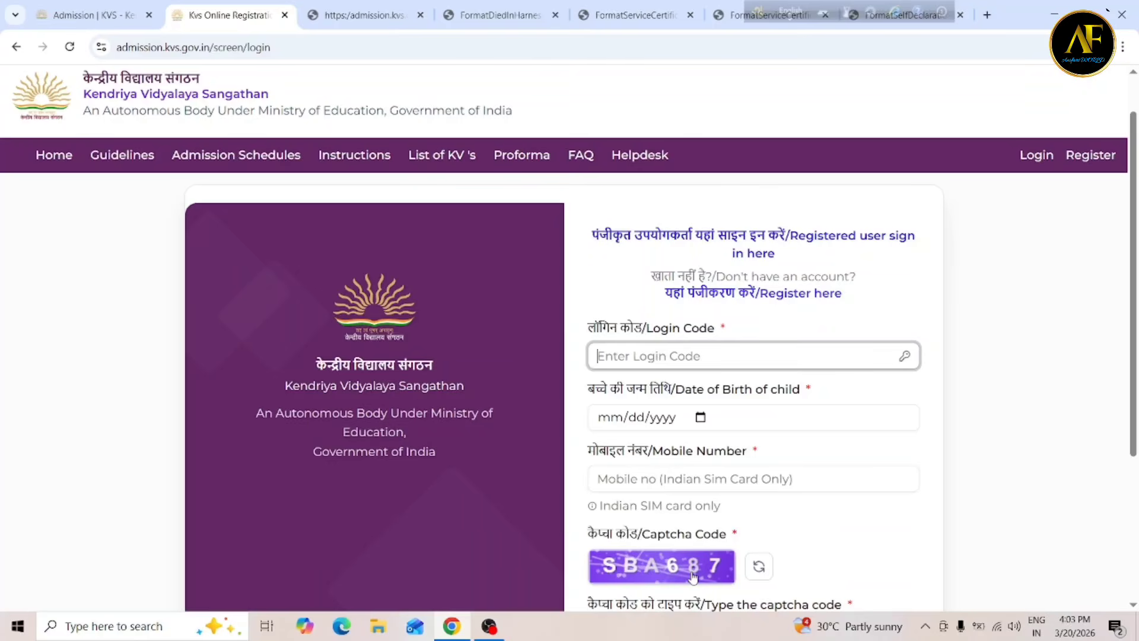
{"action": "scroll", "coordinate": [693, 573], "scroll_direction": "down", "scroll_amount": 2}
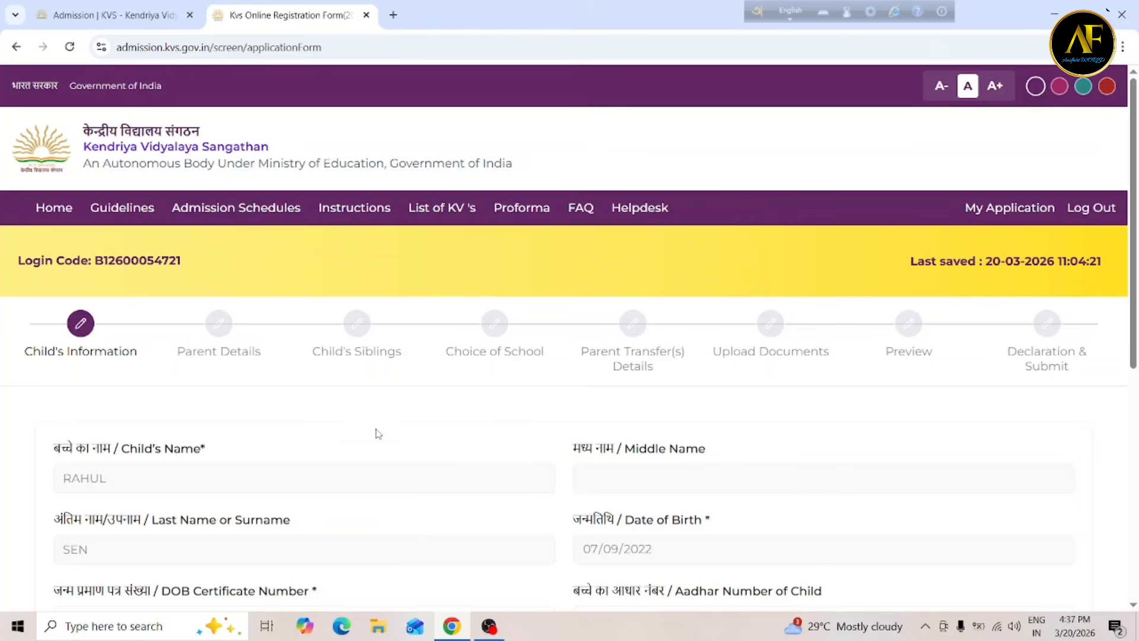
{"action": "scroll", "coordinate": [513, 423], "scroll_direction": "down", "scroll_amount": 5}
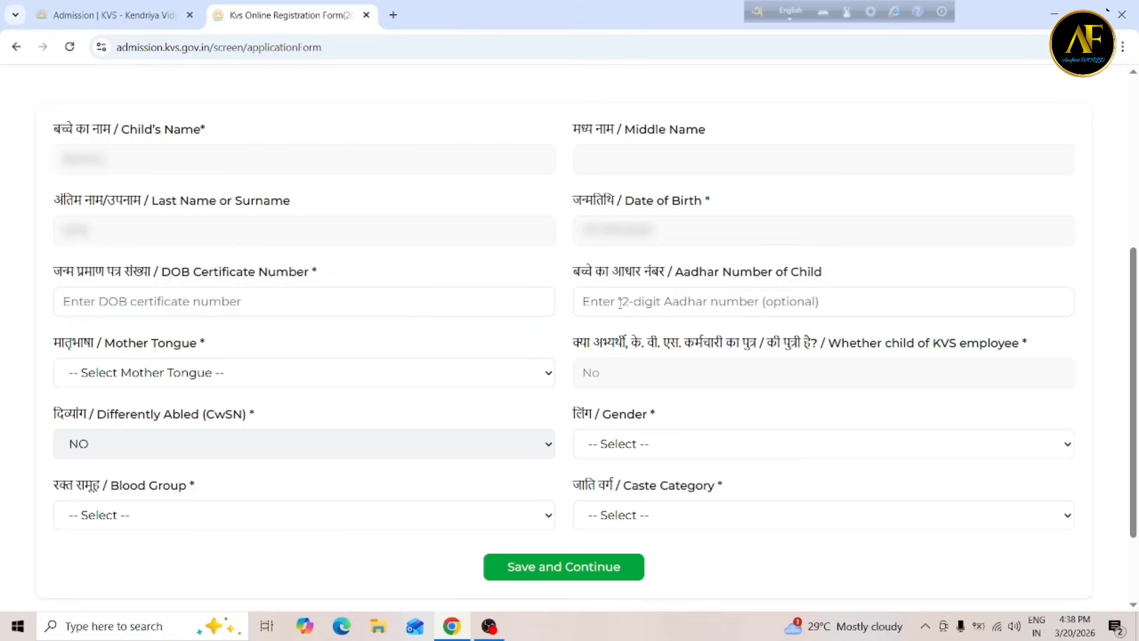
On Child's Information, choose Bengali mother tongue, Male gender and O+ blood group.
{"action": "left_click", "coordinate": [220, 379]}
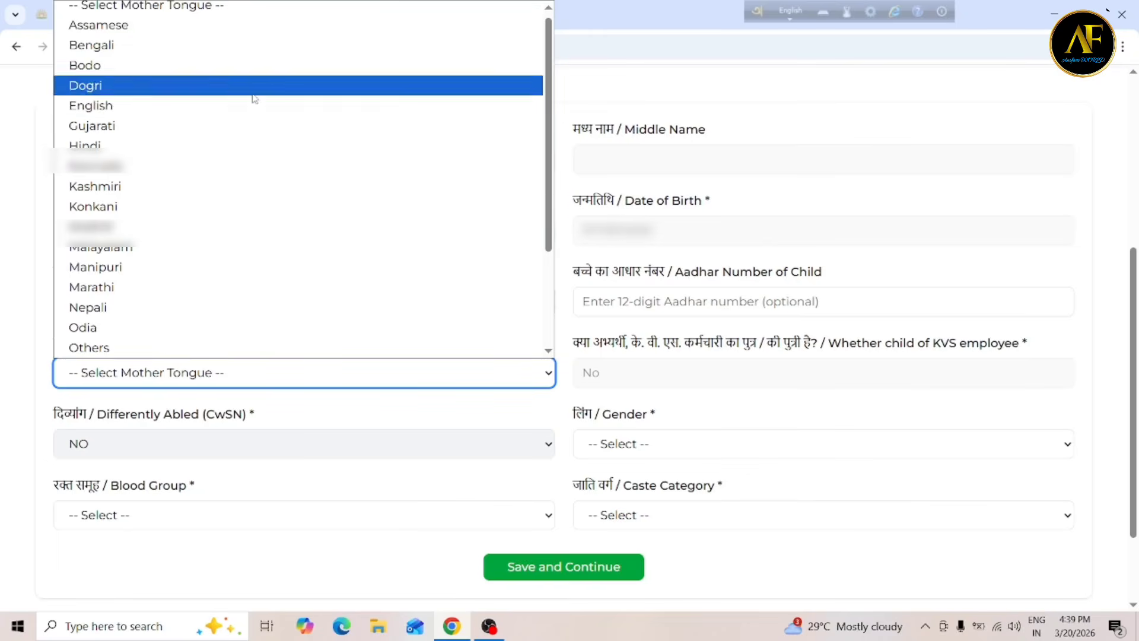
{"action": "left_click", "coordinate": [201, 49]}
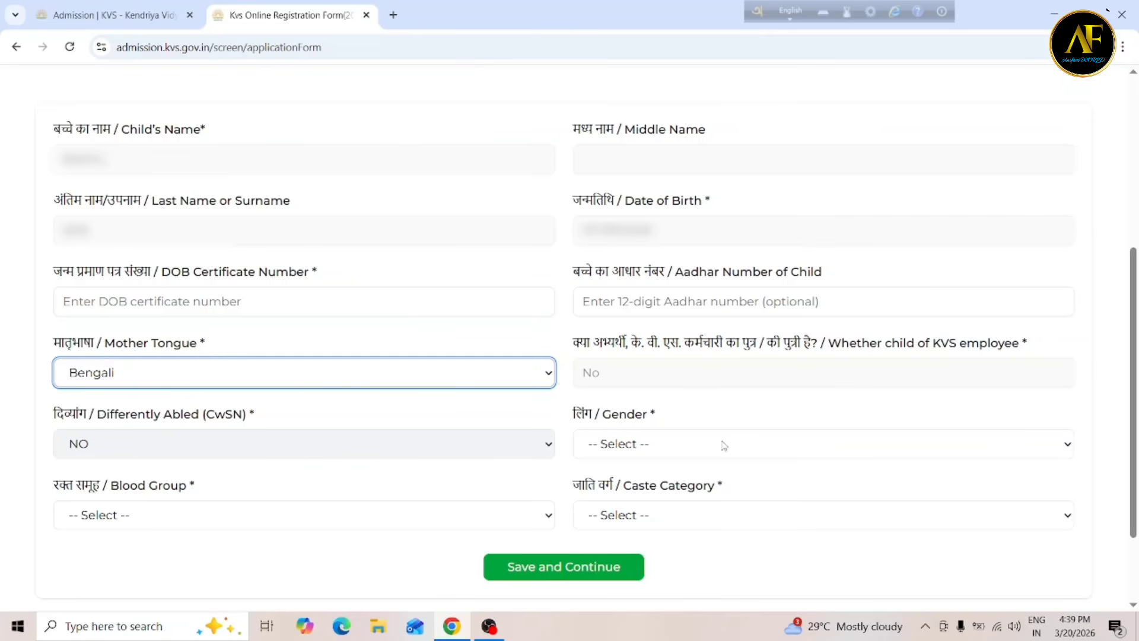
{"action": "left_click", "coordinate": [653, 452]}
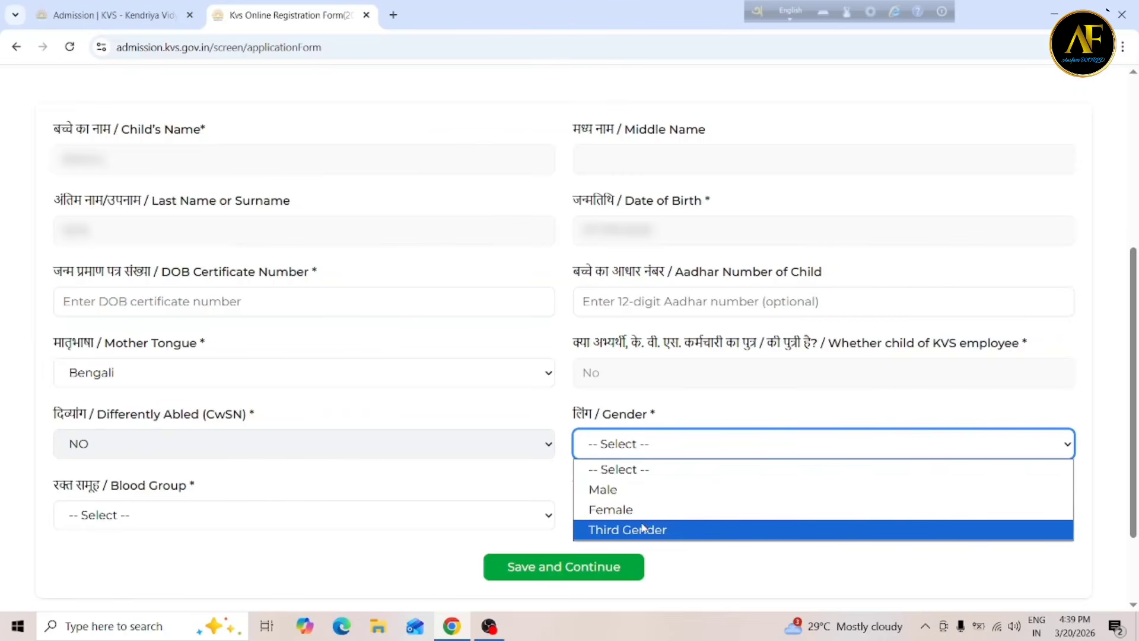
{"action": "left_click", "coordinate": [664, 498]}
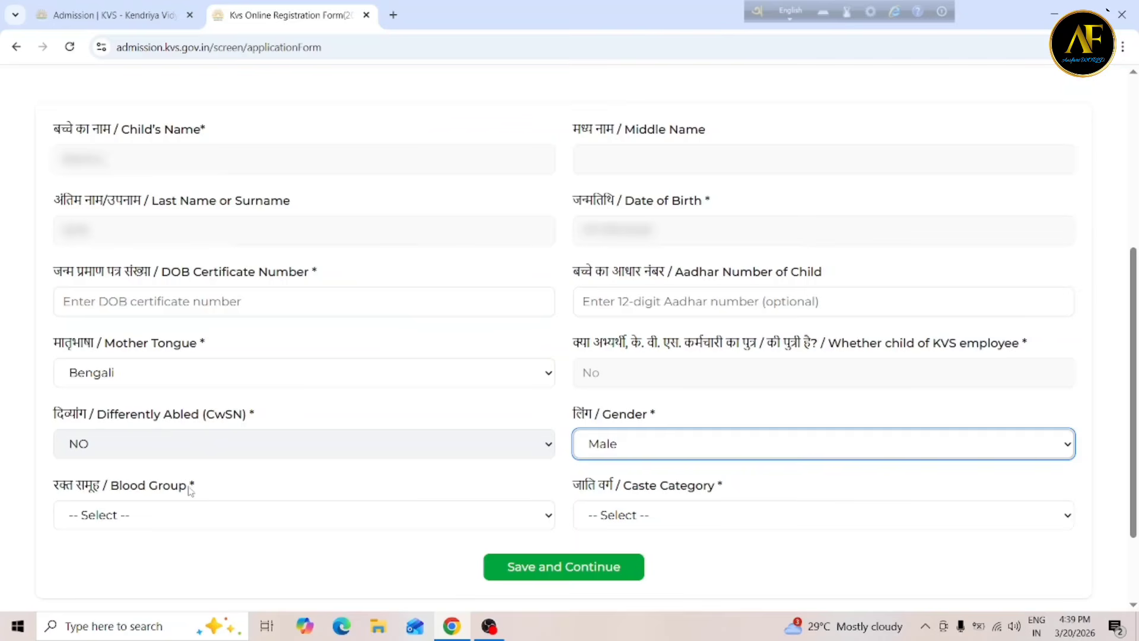
{"action": "left_click", "coordinate": [148, 516]}
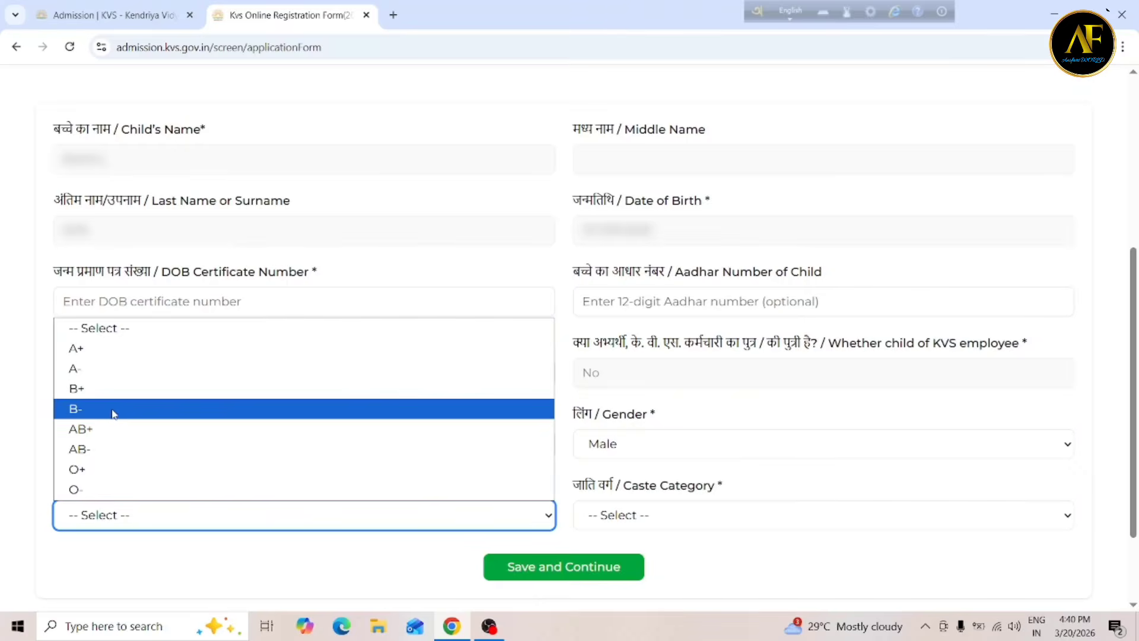
{"action": "left_click", "coordinate": [103, 469]}
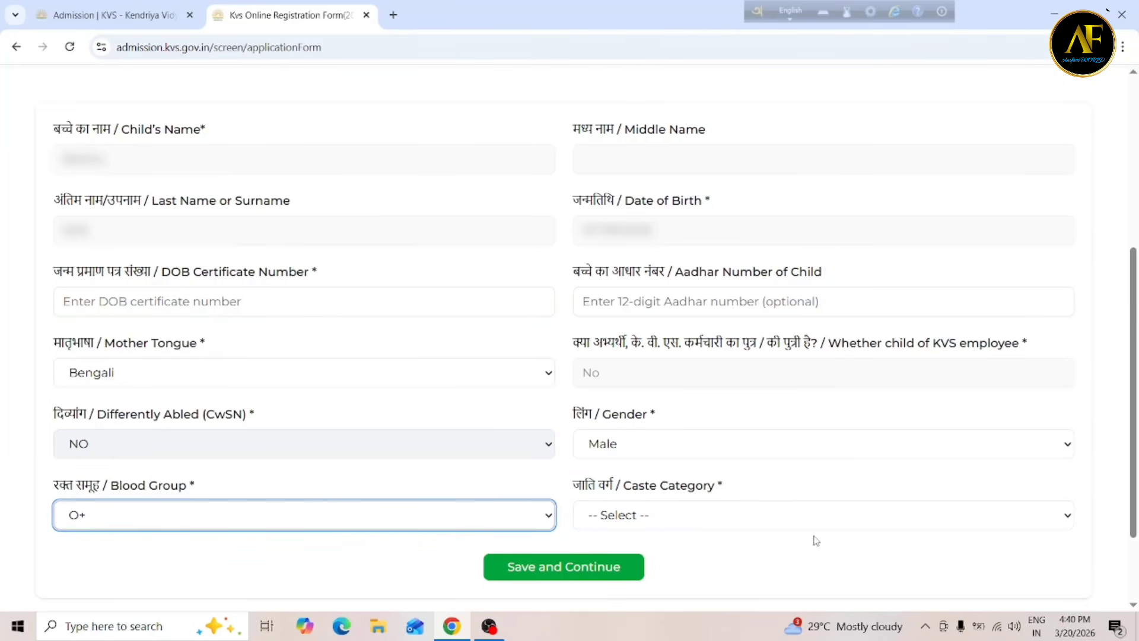
{"action": "left_click", "coordinate": [675, 519]}
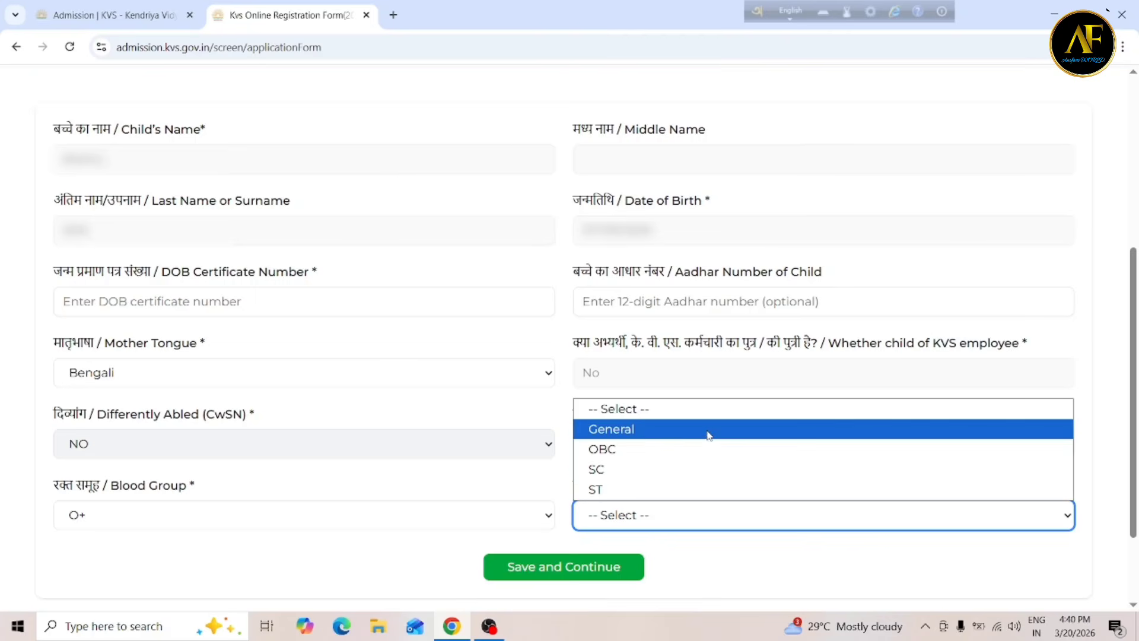
Pick General as caste category, then change it to SC.
{"action": "left_click", "coordinate": [668, 429]}
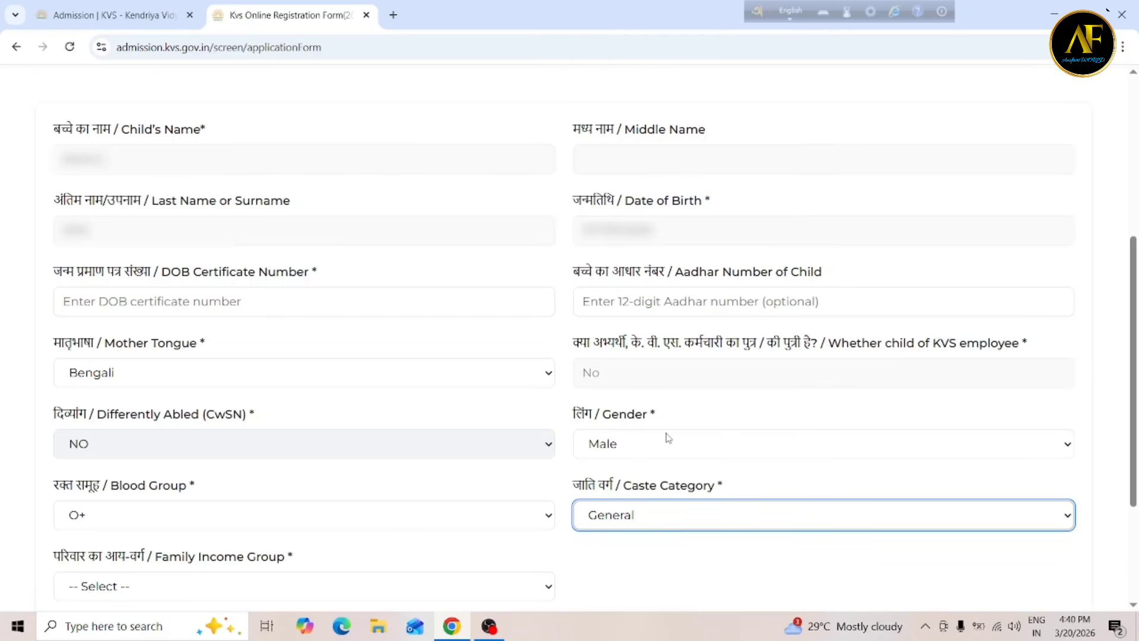
{"action": "left_click", "coordinate": [646, 514]}
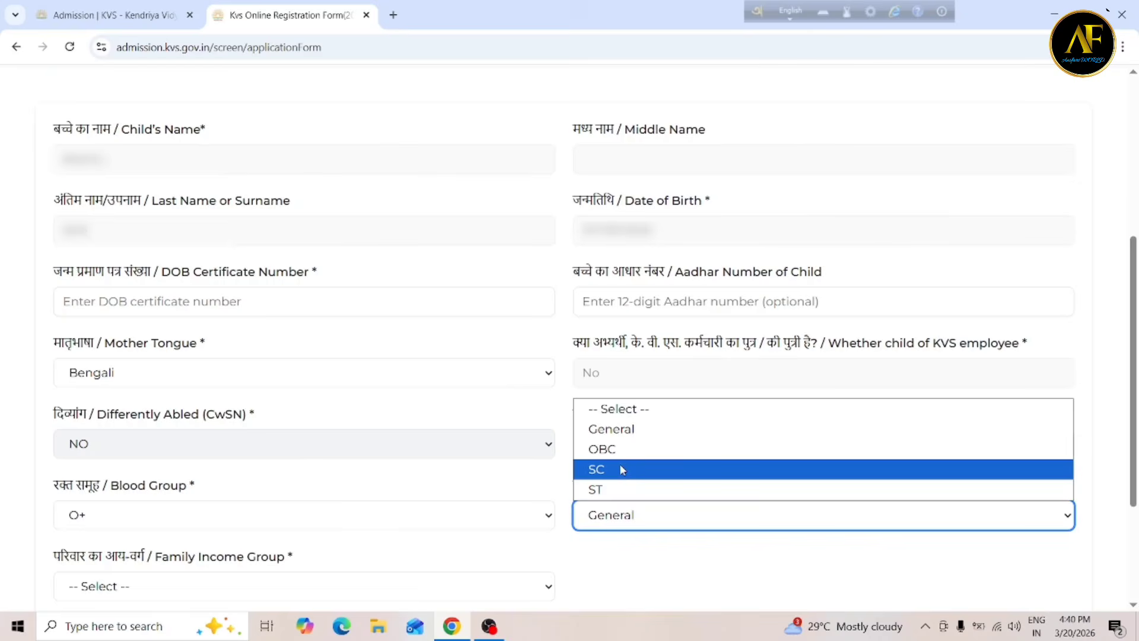
{"action": "left_click", "coordinate": [620, 468]}
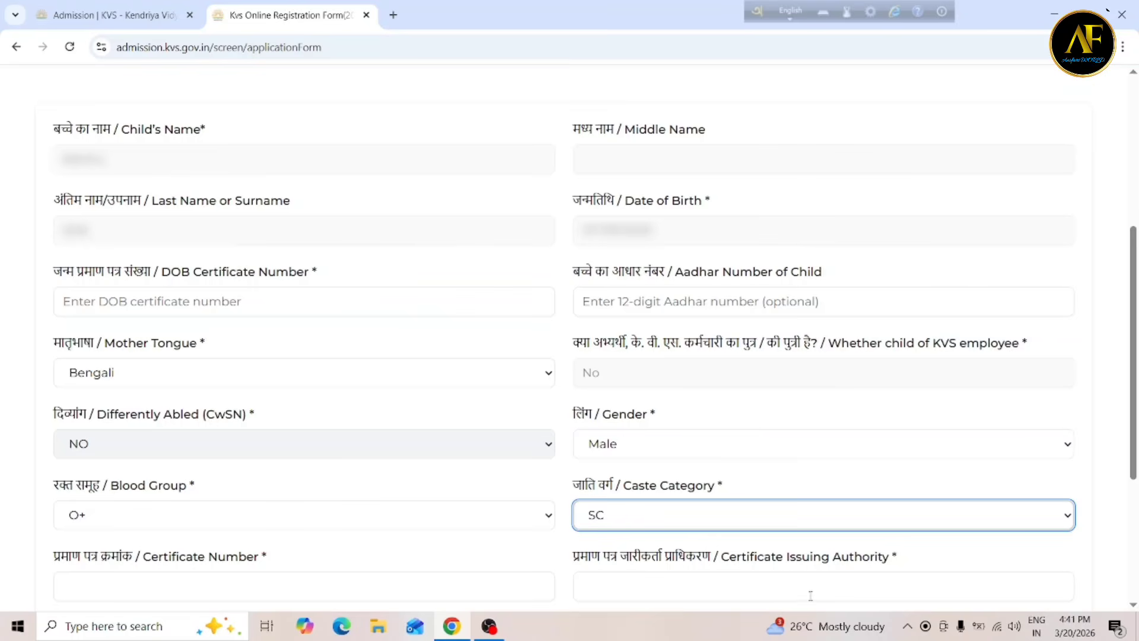
Open and close the certificate issue date calendar without a date, then revert caste category to General.
{"action": "scroll", "coordinate": [858, 592], "scroll_direction": "down", "scroll_amount": 3}
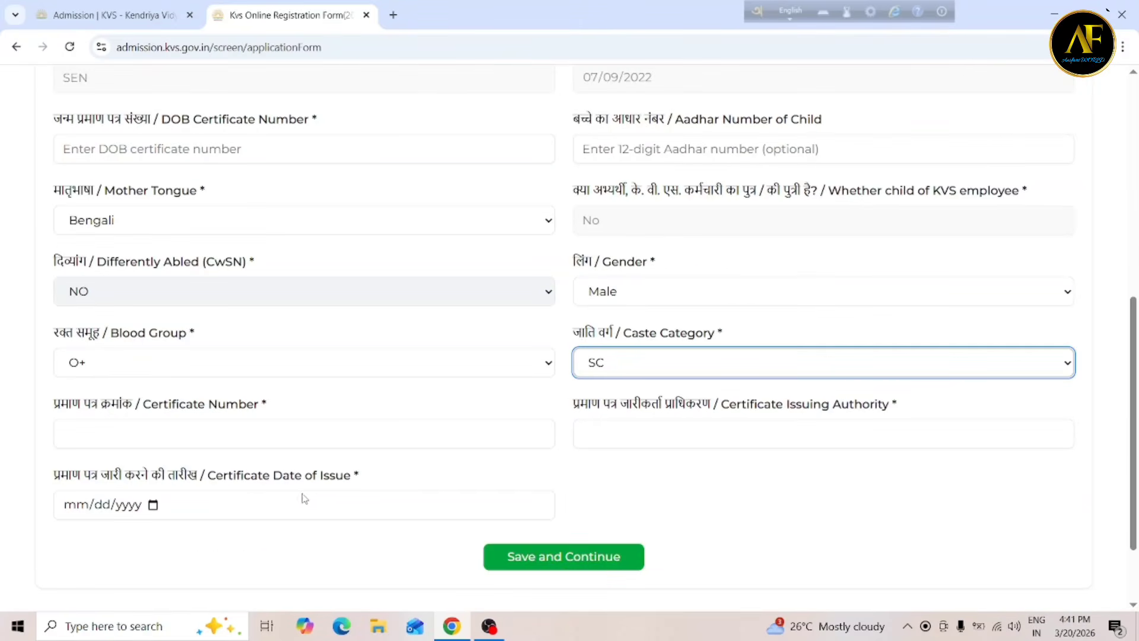
{"action": "left_click", "coordinate": [154, 505]}
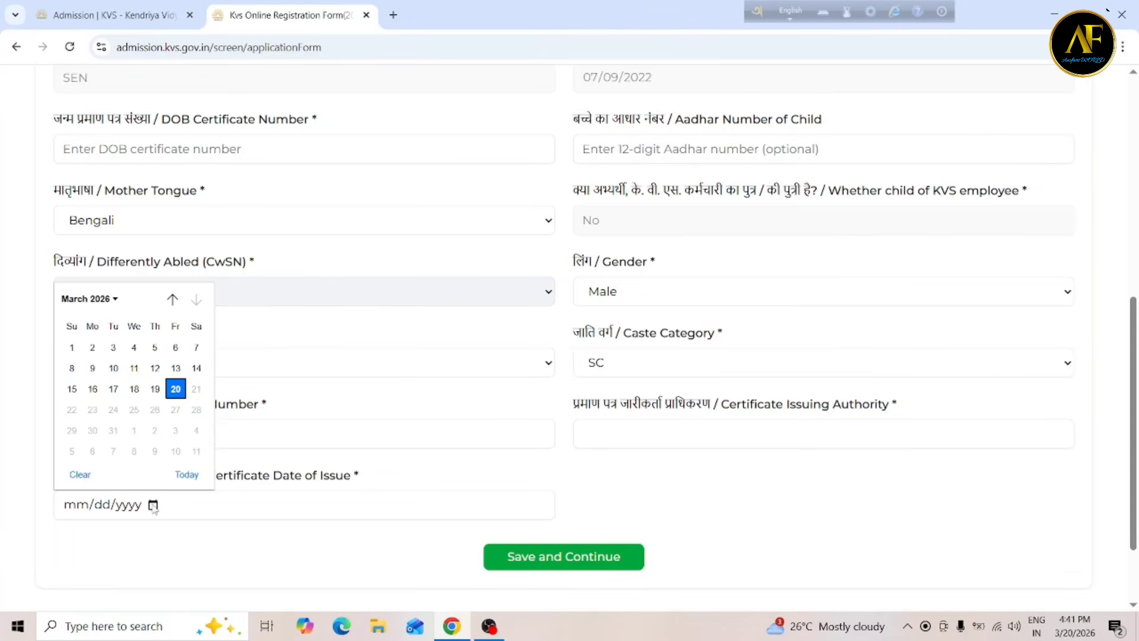
{"action": "left_click", "coordinate": [178, 548]}
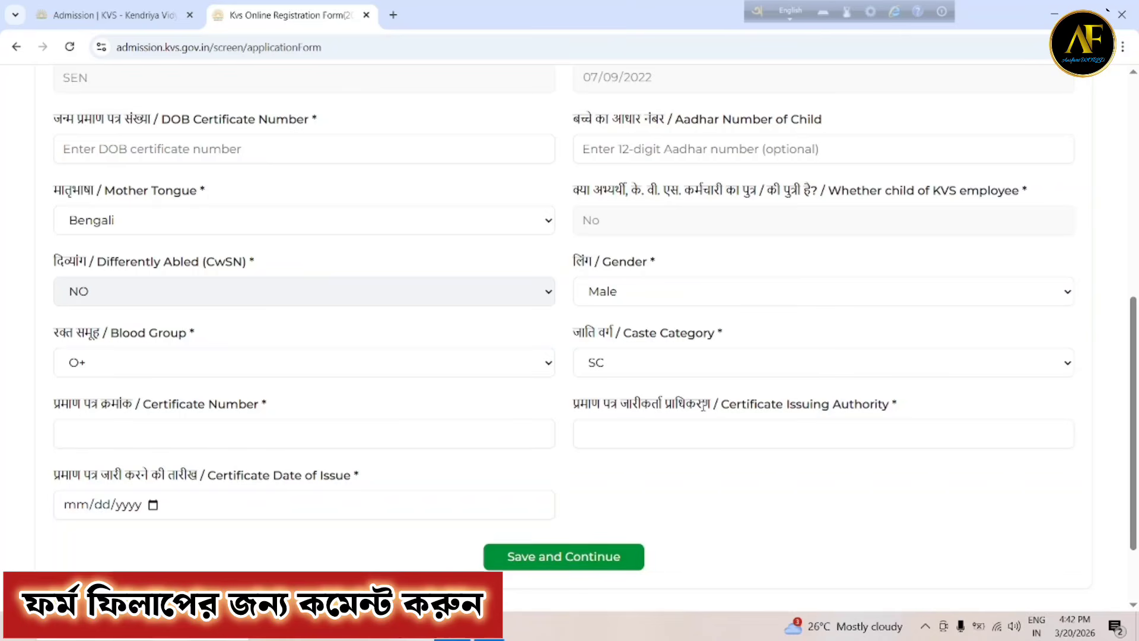
{"action": "left_click", "coordinate": [674, 368]}
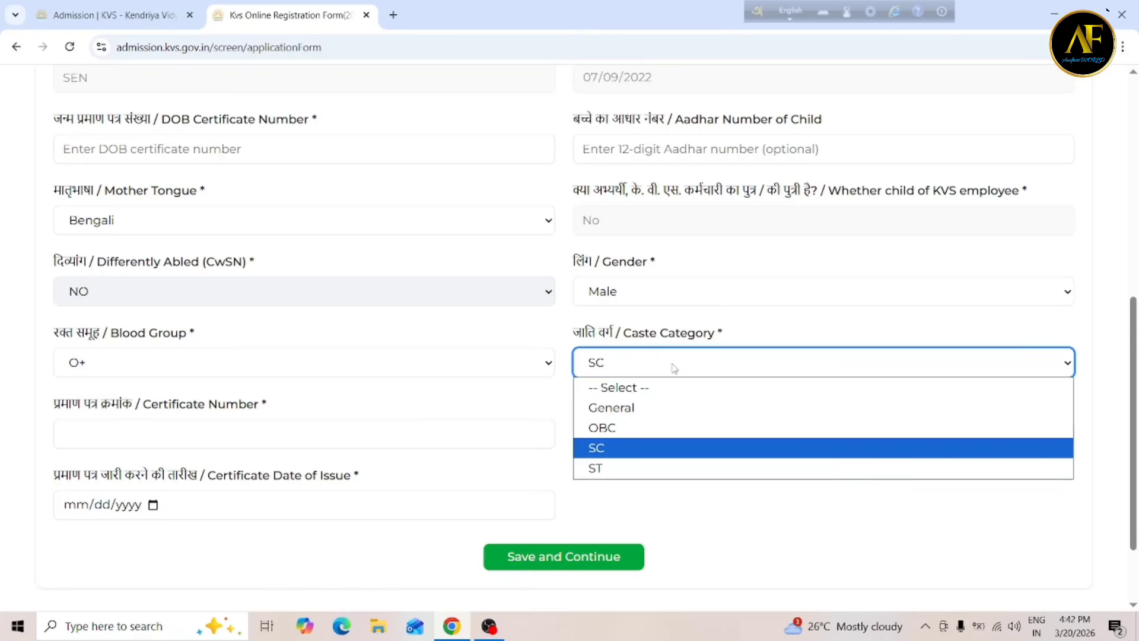
{"action": "left_click", "coordinate": [629, 407]}
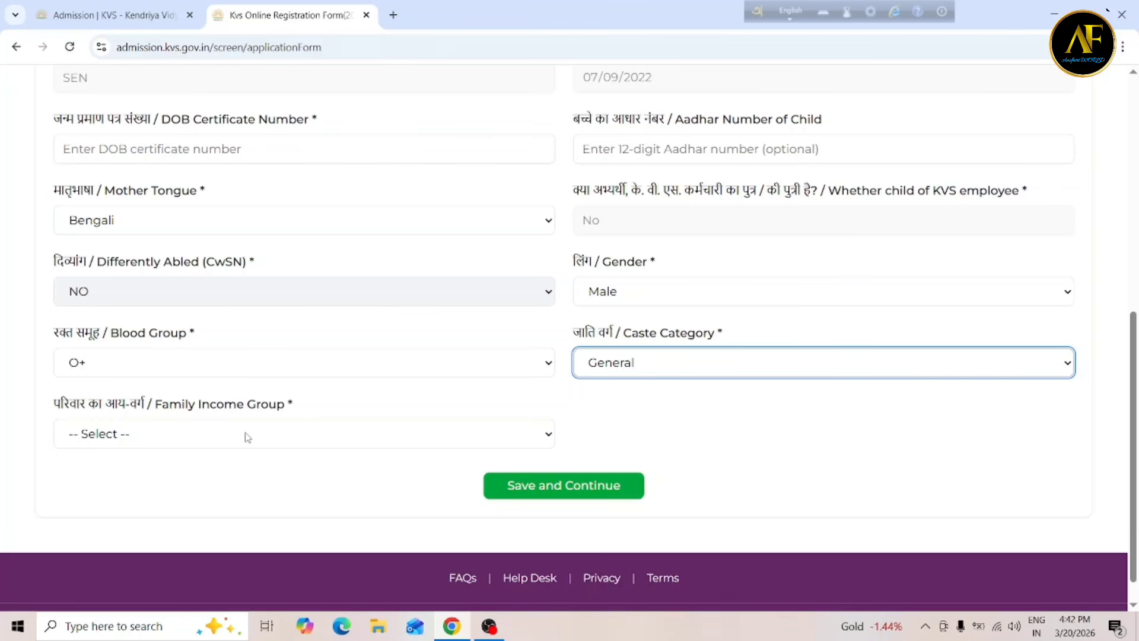
Choose Economically Weaker Section (EWS) as the family income group.
{"action": "left_click", "coordinate": [215, 439]}
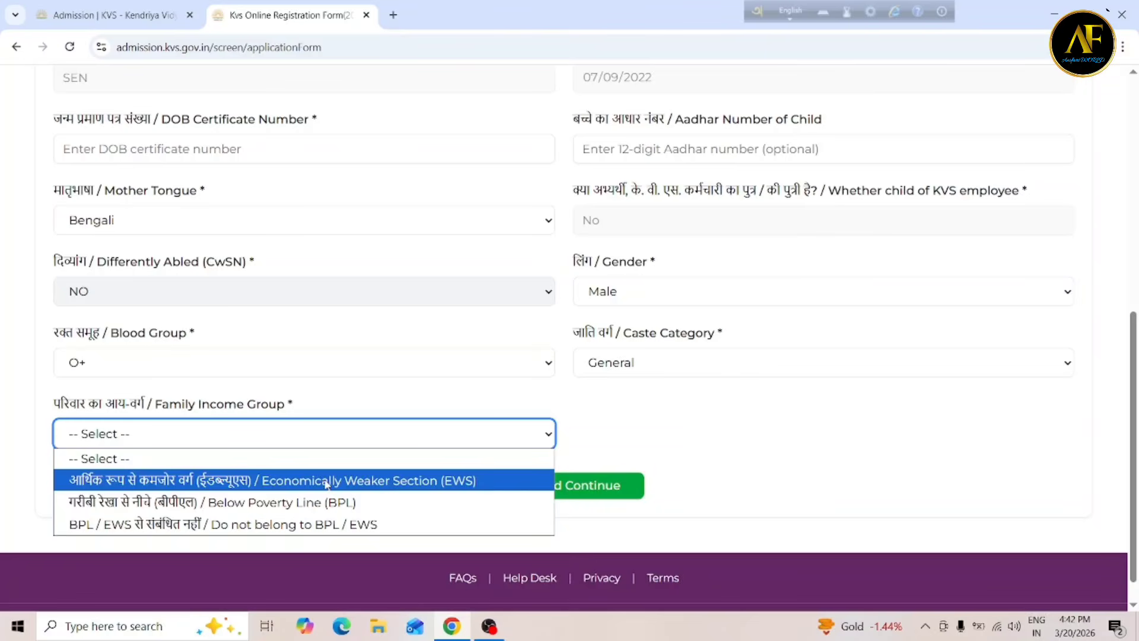
{"action": "left_click", "coordinate": [438, 482]}
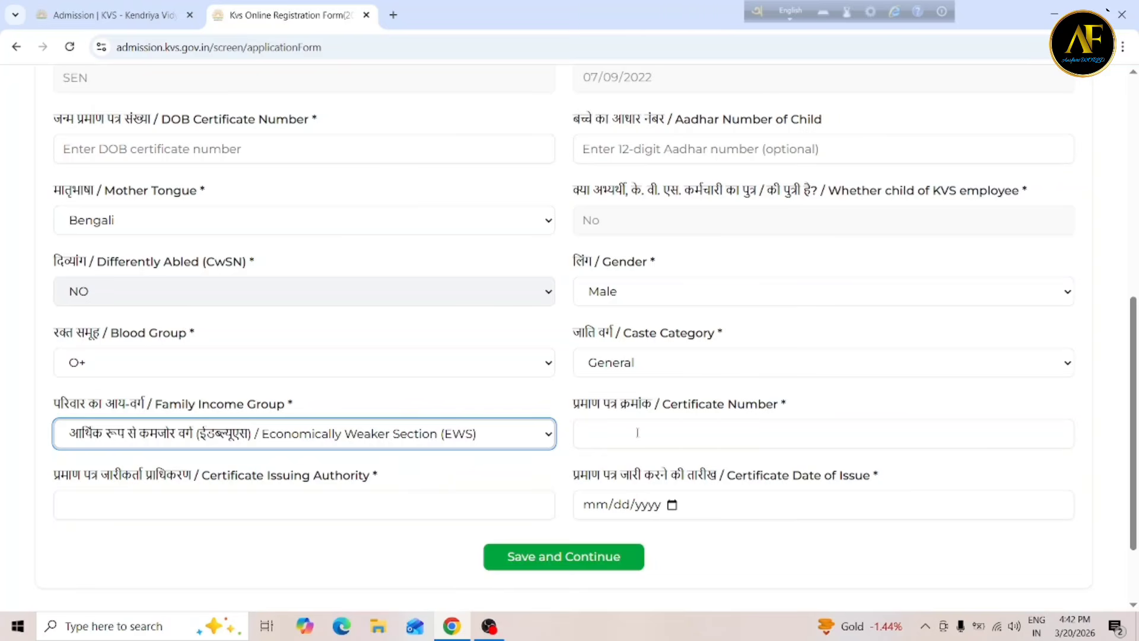
Try Below Poverty Line (BPL), then settle the family income group on 'Do not belong to BPL / EWS'.
{"action": "left_click", "coordinate": [319, 443]}
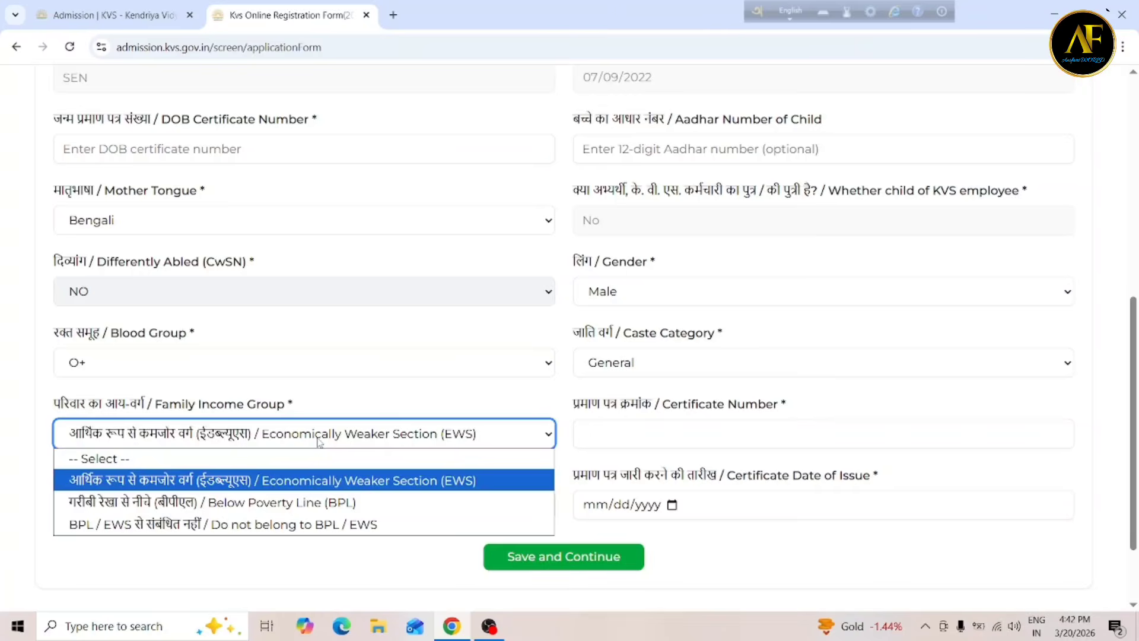
{"action": "left_click", "coordinate": [300, 502]}
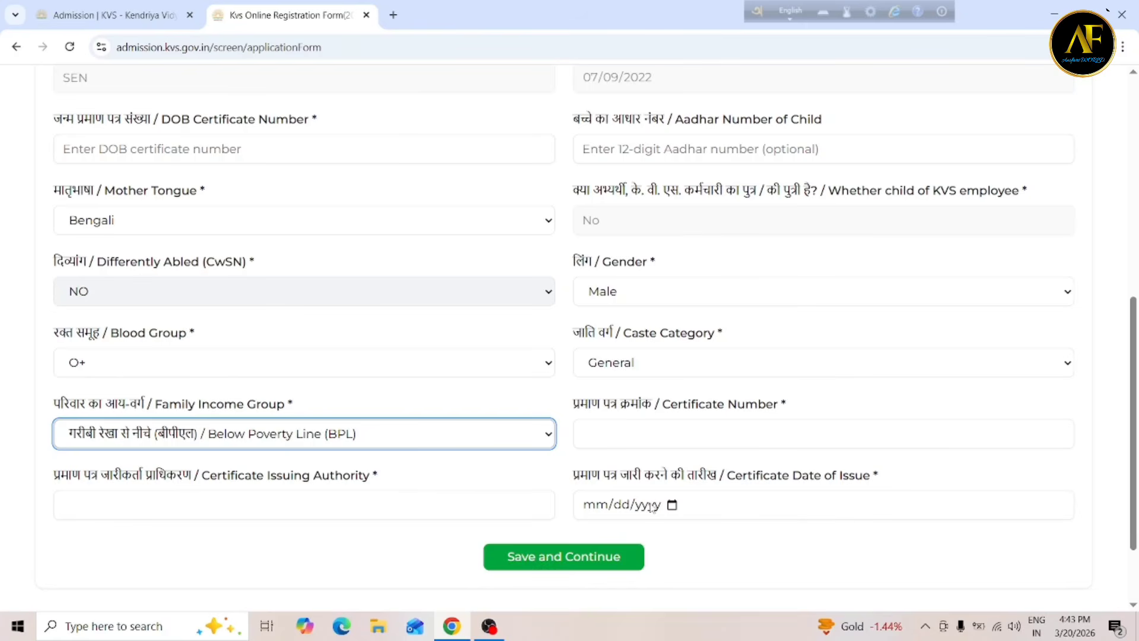
{"action": "left_click", "coordinate": [333, 430]}
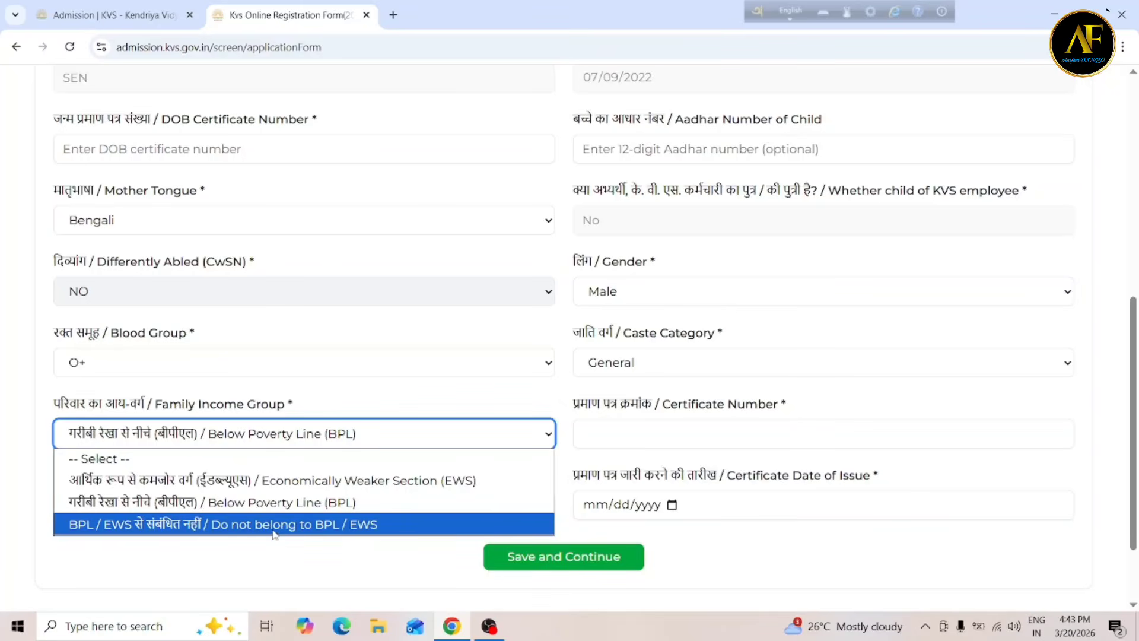
{"action": "left_click", "coordinate": [359, 526]}
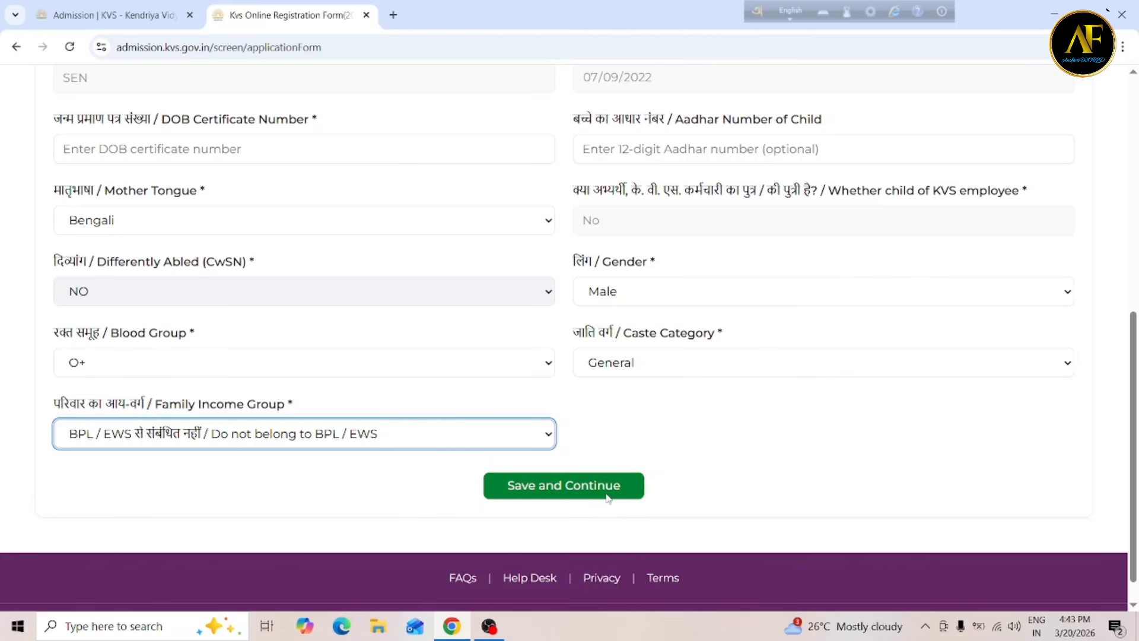
Save the child's information and continue to the Parent Details step.
{"action": "left_click", "coordinate": [555, 497]}
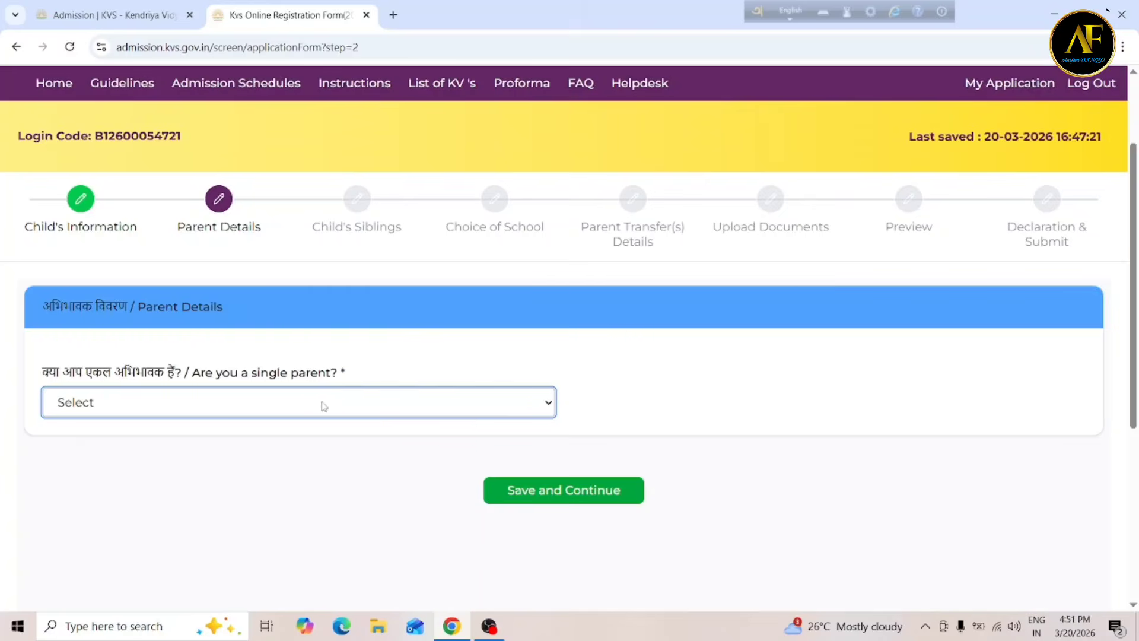
Answer No to 'Are you a single parent?' to reveal Mother's Details.
{"action": "left_click", "coordinate": [288, 409]}
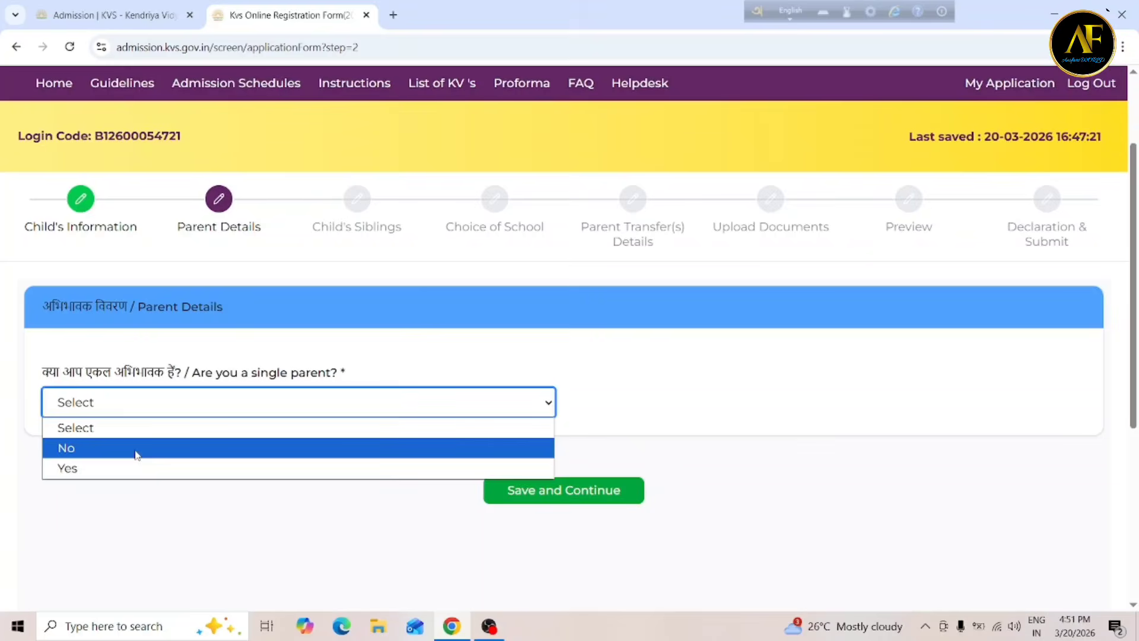
{"action": "left_click", "coordinate": [137, 448]}
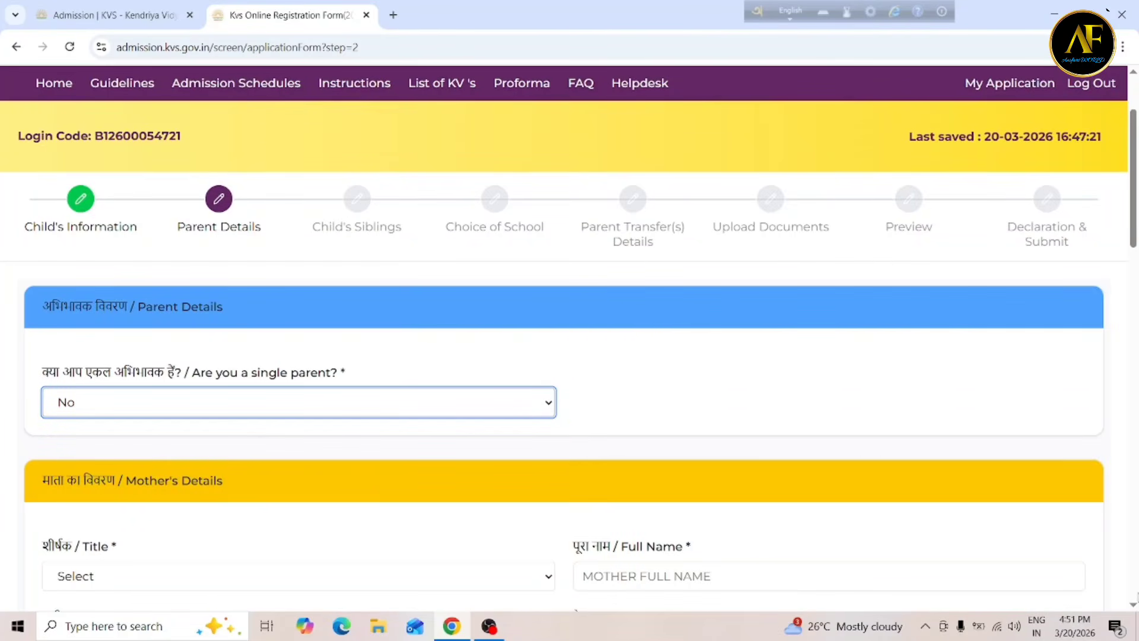
{"action": "scroll", "coordinate": [569, 333], "scroll_direction": "down", "scroll_amount": 5}
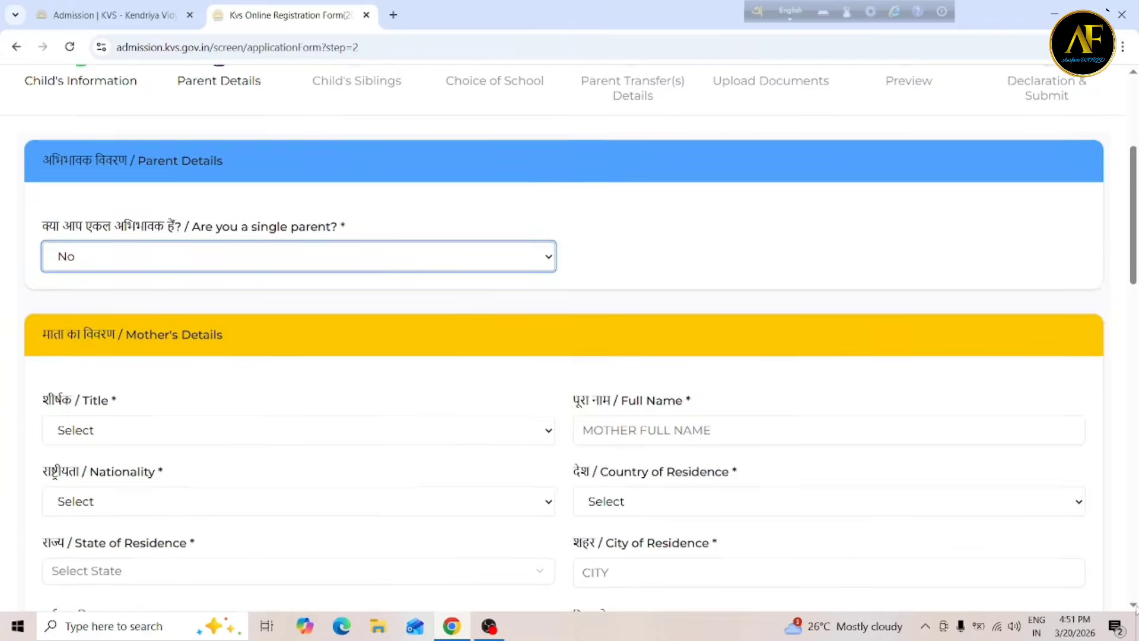
Set the mother's title to Ms and nationality to INDIAN.
{"action": "scroll", "coordinate": [570, 332], "scroll_direction": "down", "scroll_amount": 2}
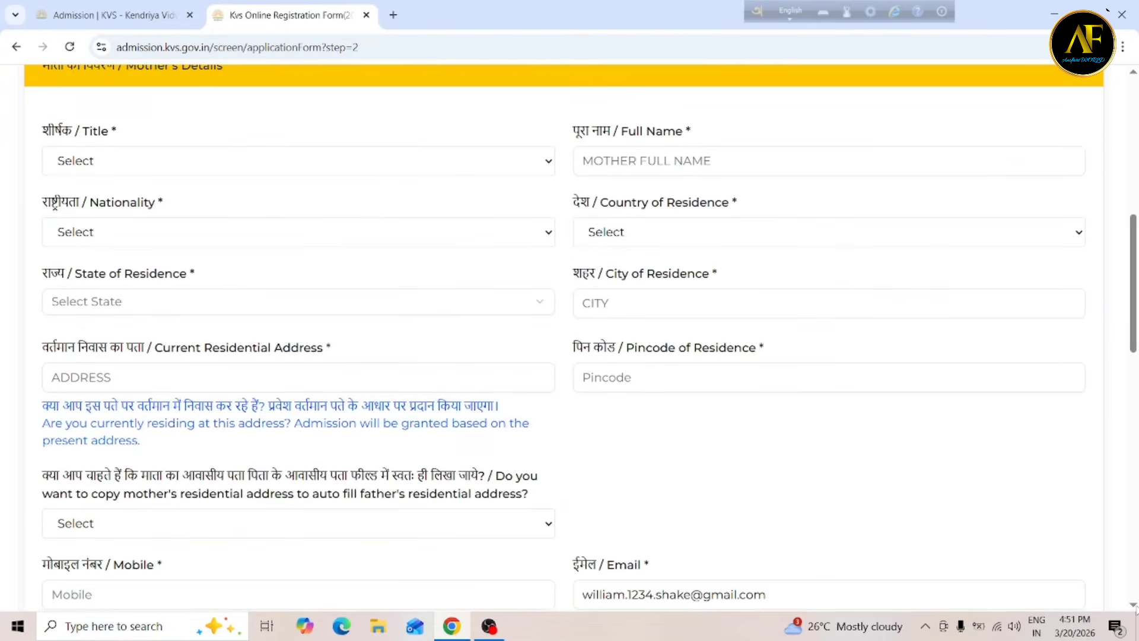
{"action": "left_click", "coordinate": [126, 161]}
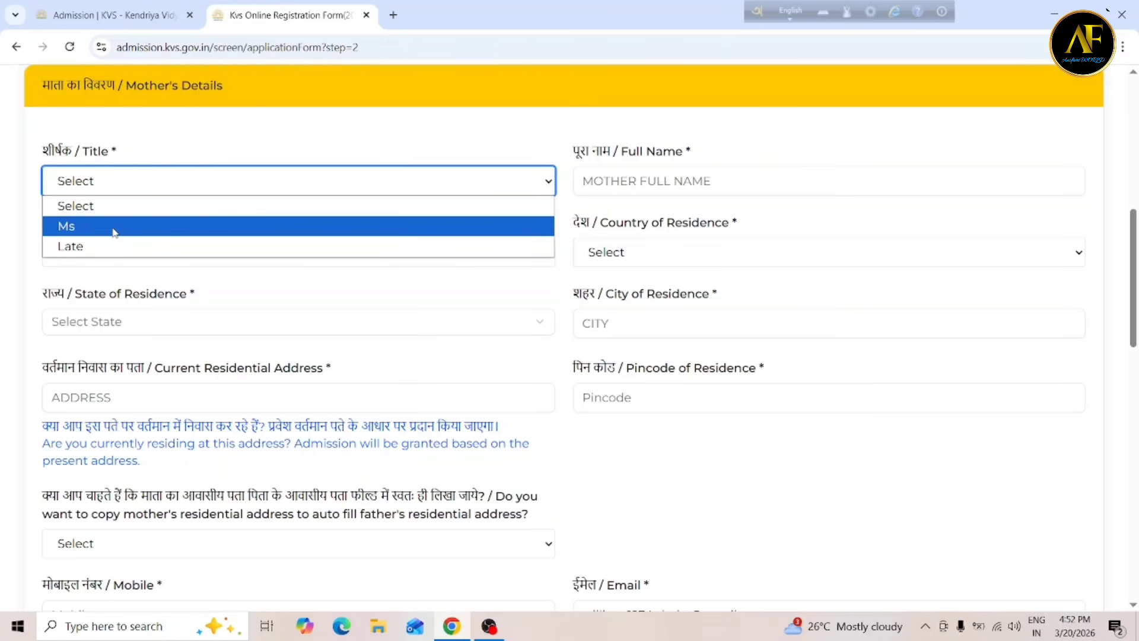
{"action": "left_click", "coordinate": [115, 226]}
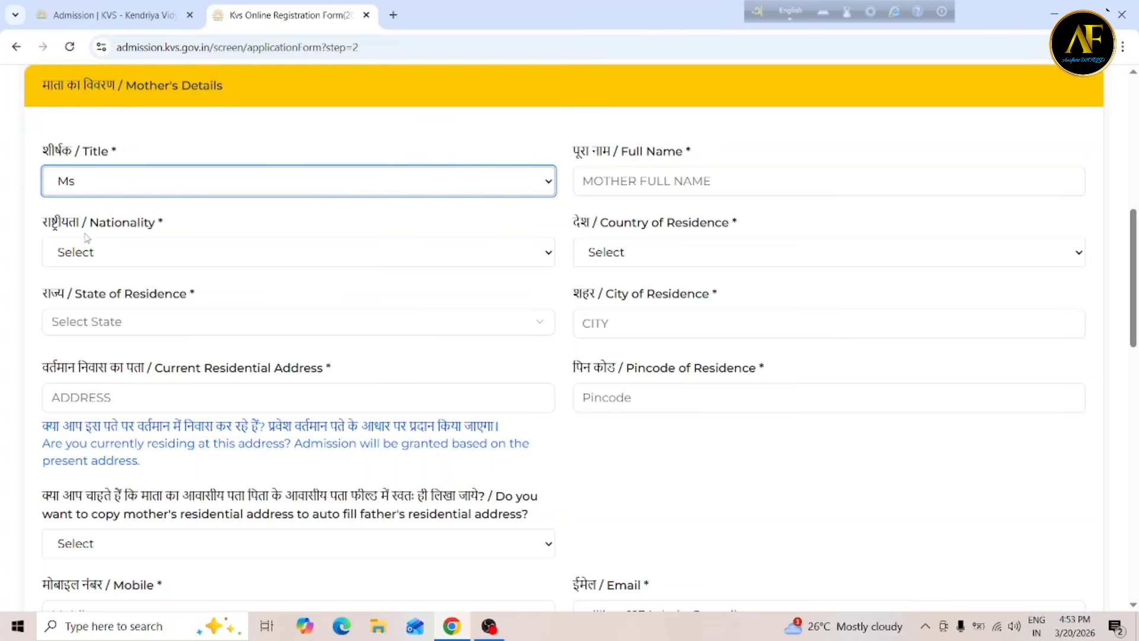
{"action": "left_click", "coordinate": [111, 260]}
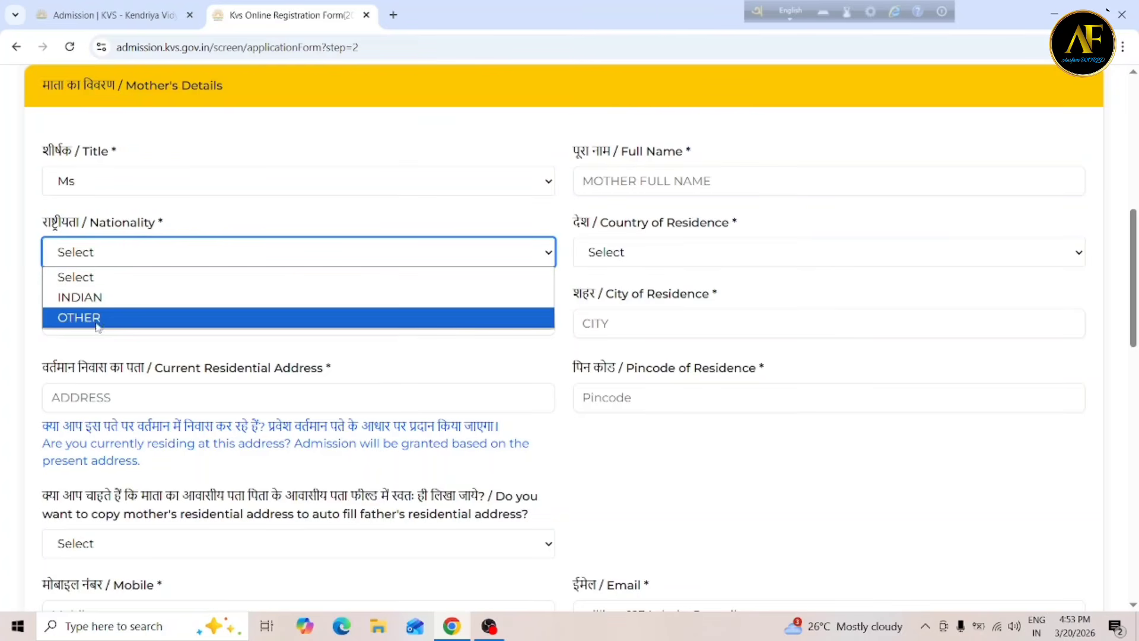
{"action": "left_click", "coordinate": [124, 298]}
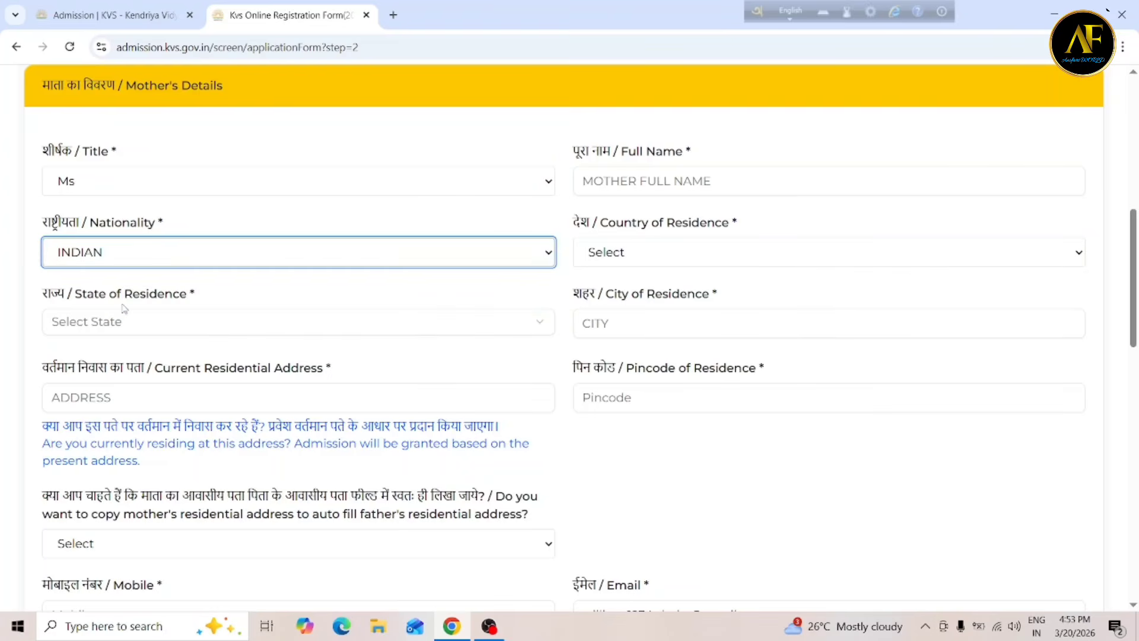
Set the mother's country of residence to INDIA and state to West Bengal.
{"action": "left_click", "coordinate": [621, 262]}
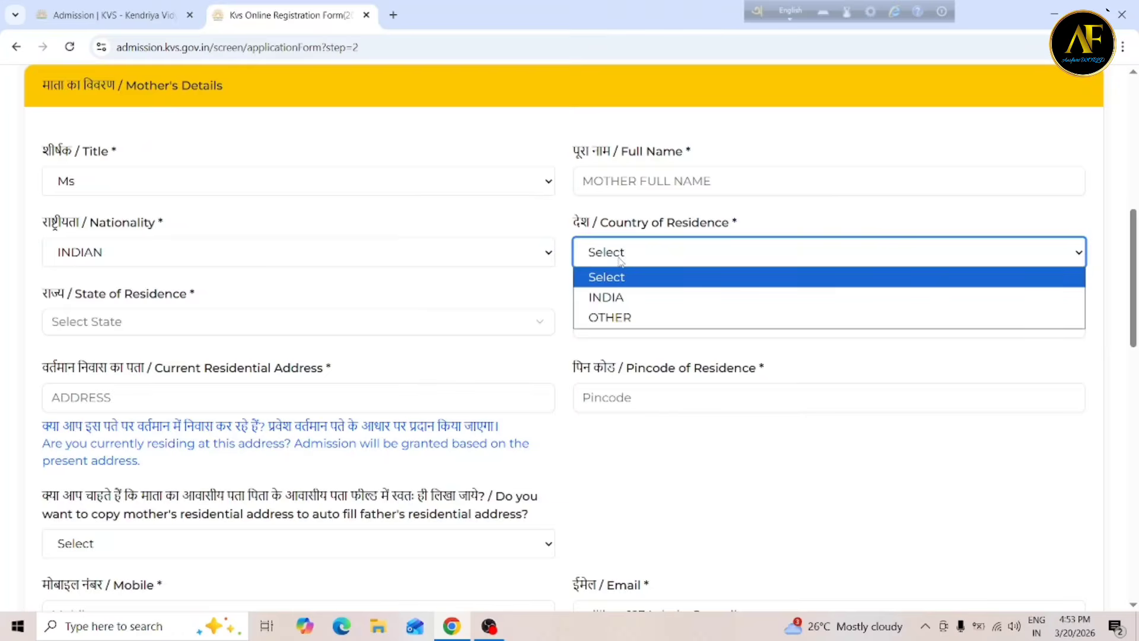
{"action": "left_click", "coordinate": [625, 305]}
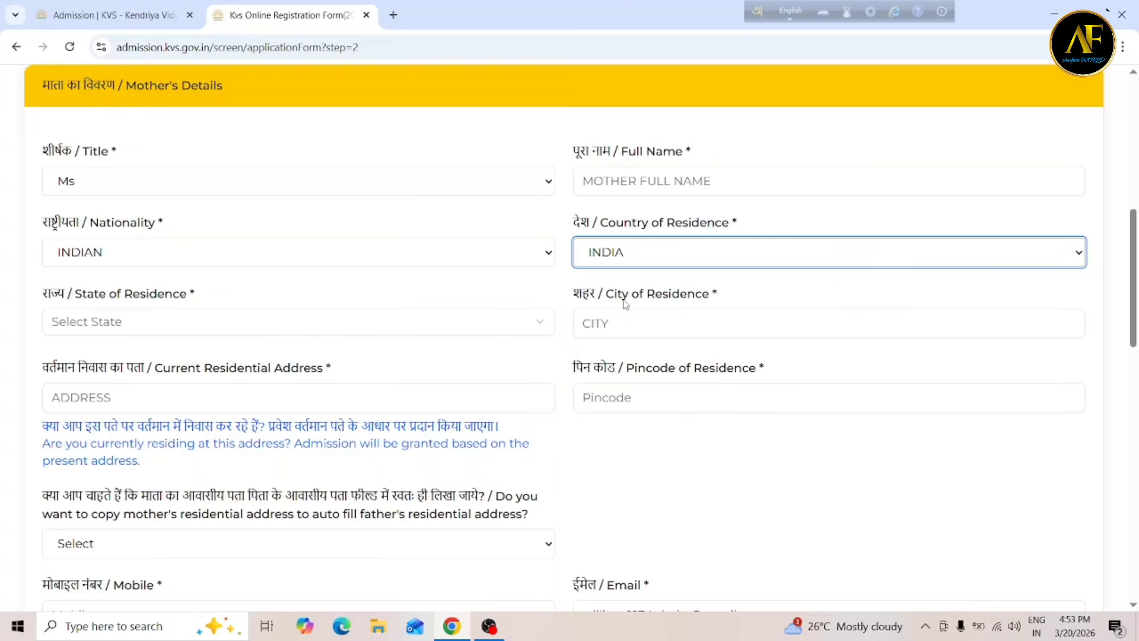
{"action": "left_click", "coordinate": [117, 326]}
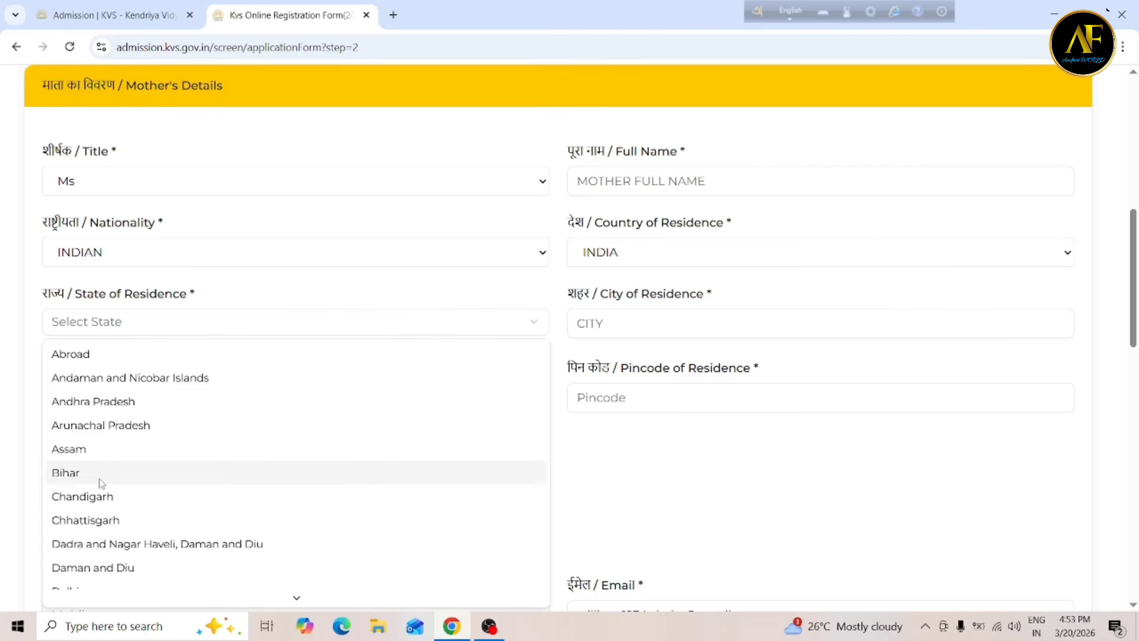
{"action": "scroll", "coordinate": [96, 530], "scroll_direction": "down", "scroll_amount": 10}
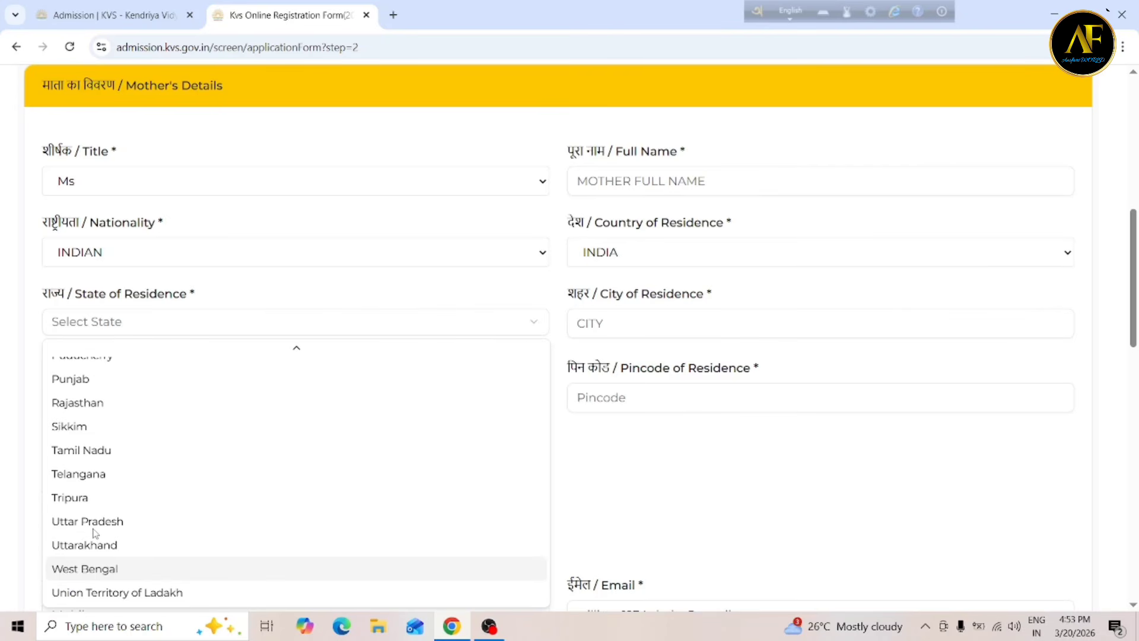
{"action": "left_click", "coordinate": [93, 569]}
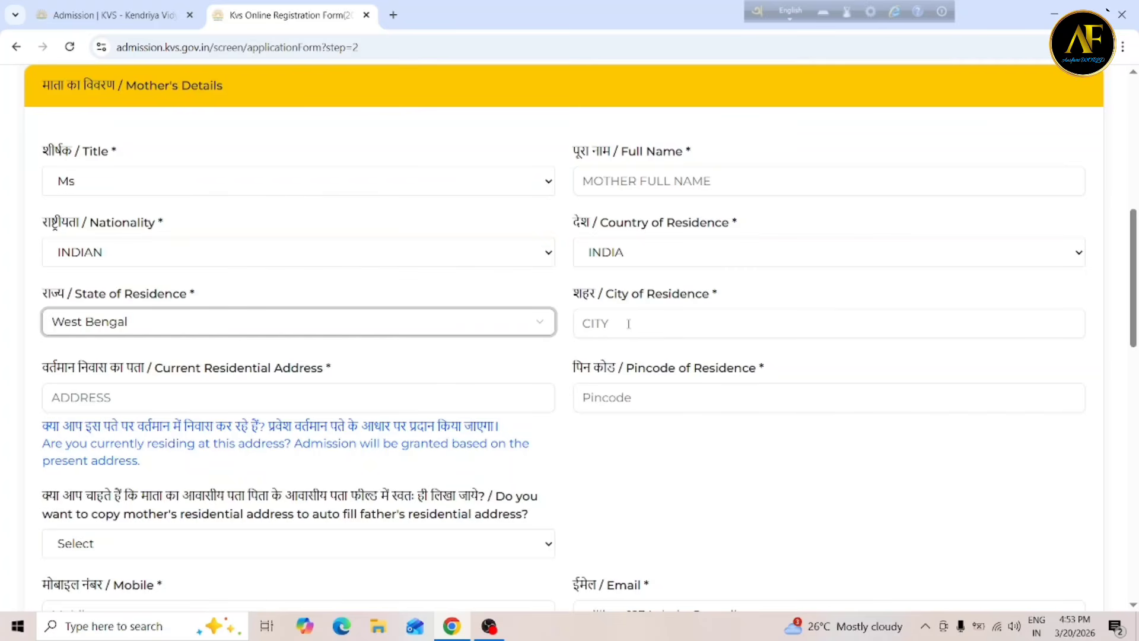
Select the mother's City field to start entering her city of residence.
{"action": "left_click", "coordinate": [628, 324]}
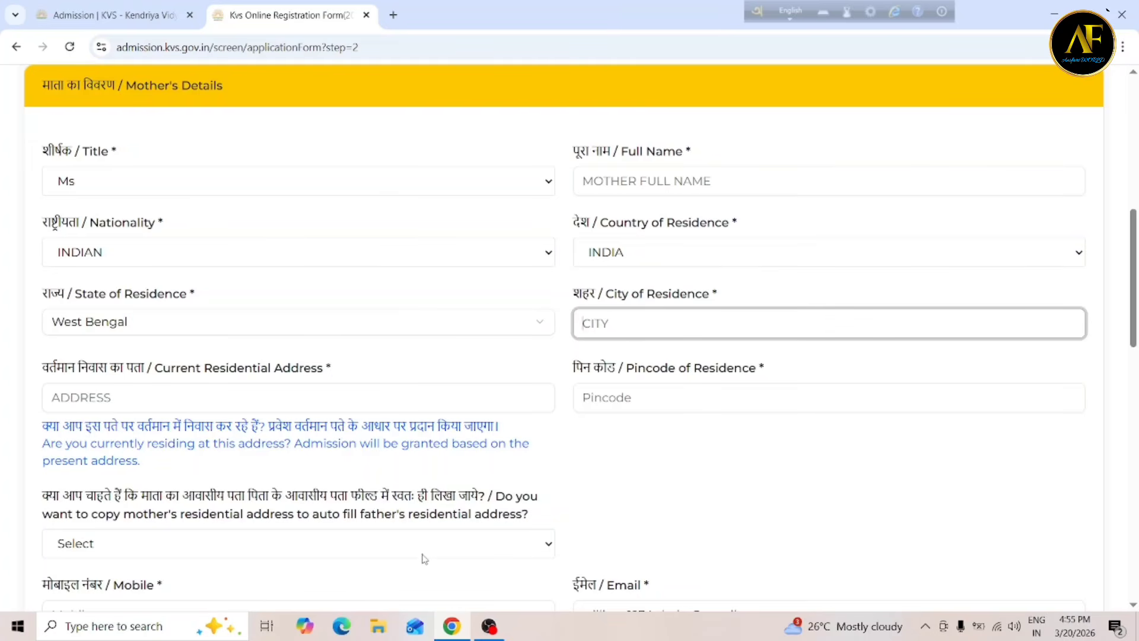
{"action": "left_click", "coordinate": [316, 556]}
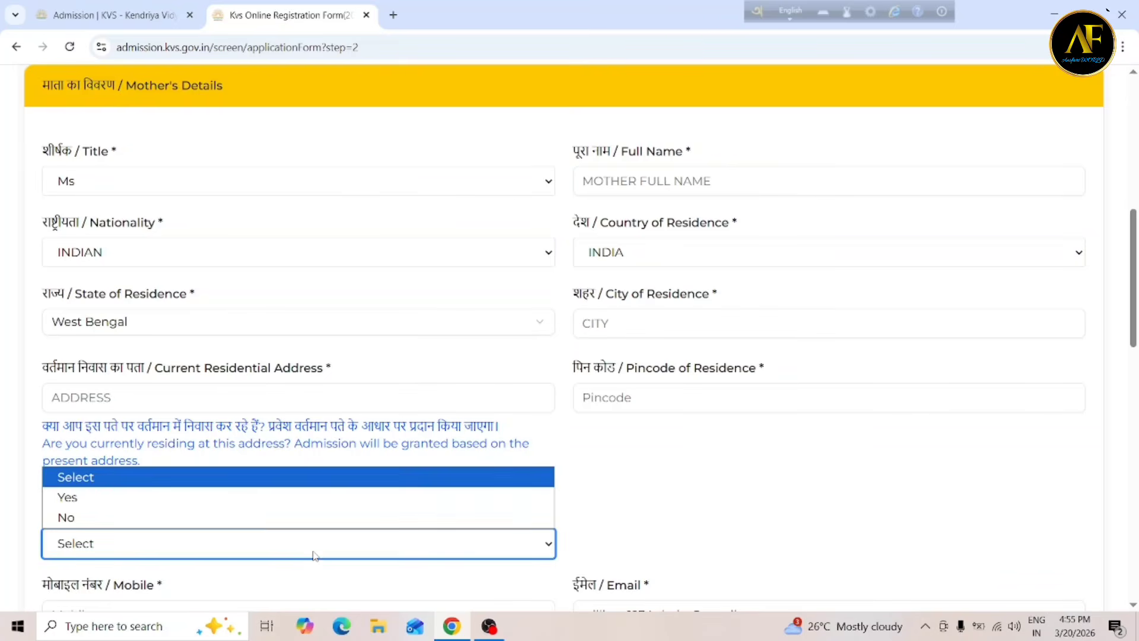
{"action": "left_click", "coordinate": [216, 499]}
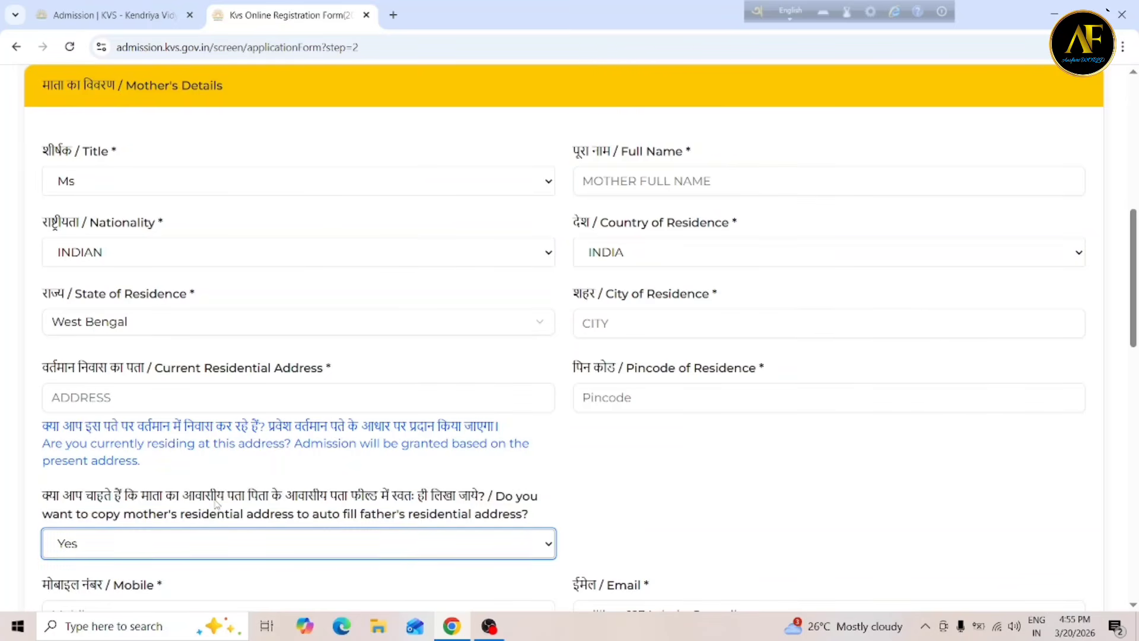
{"action": "left_click", "coordinate": [224, 545]}
{"action": "left_click", "coordinate": [133, 525]}
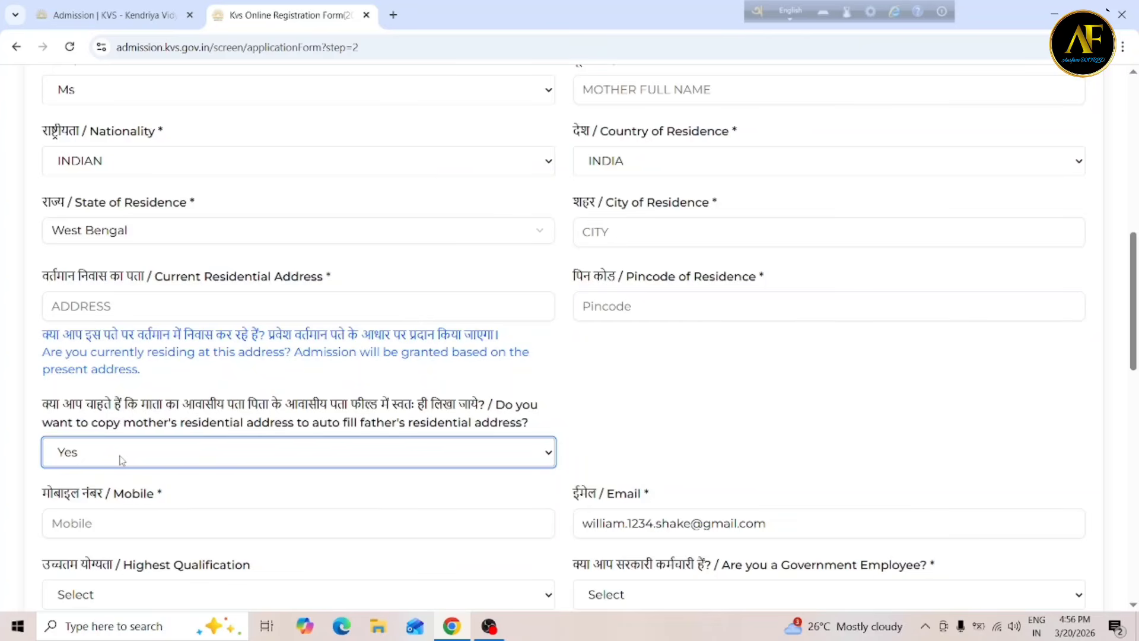
{"action": "left_click", "coordinate": [1133, 605]}
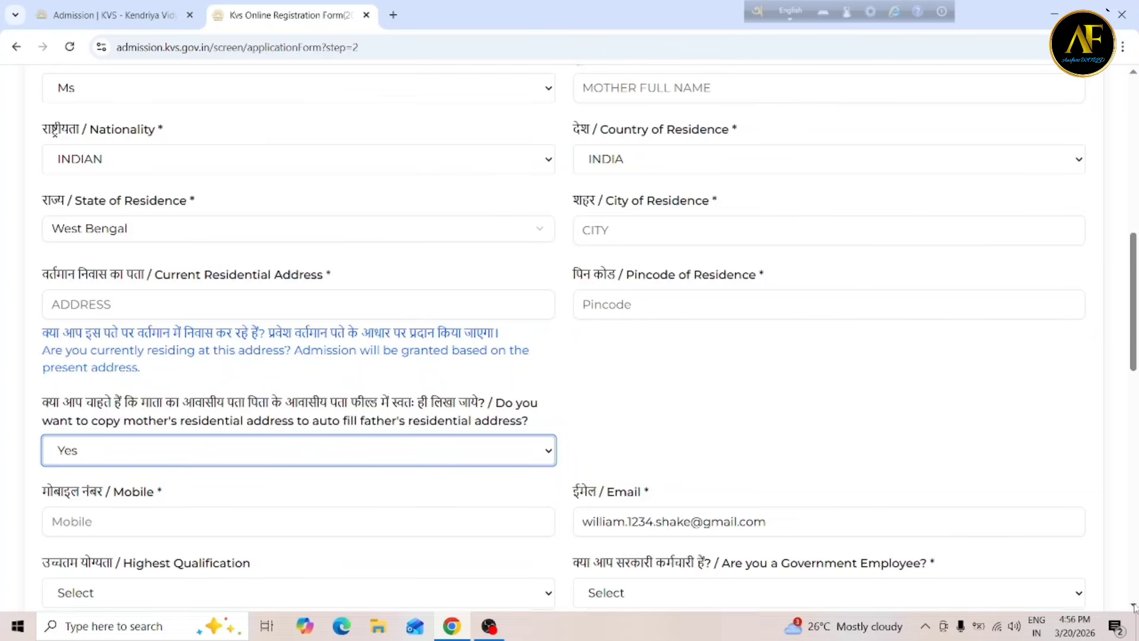
{"action": "scroll", "coordinate": [1134, 605], "scroll_direction": "down", "scroll_amount": 5}
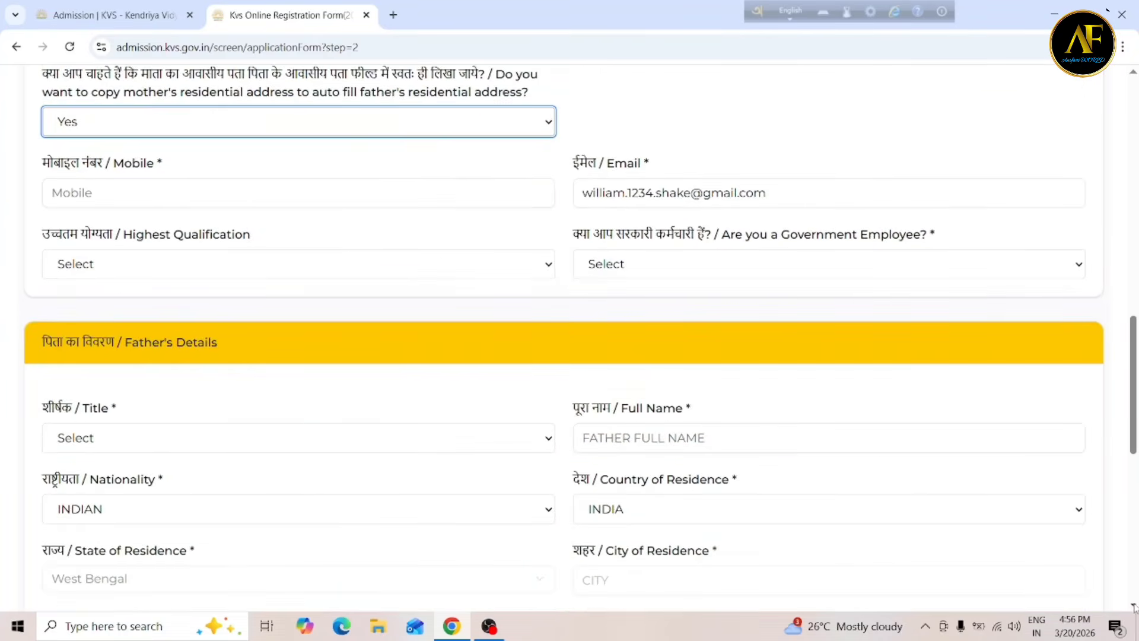
{"action": "scroll", "coordinate": [1133, 605], "scroll_direction": "down", "scroll_amount": 1}
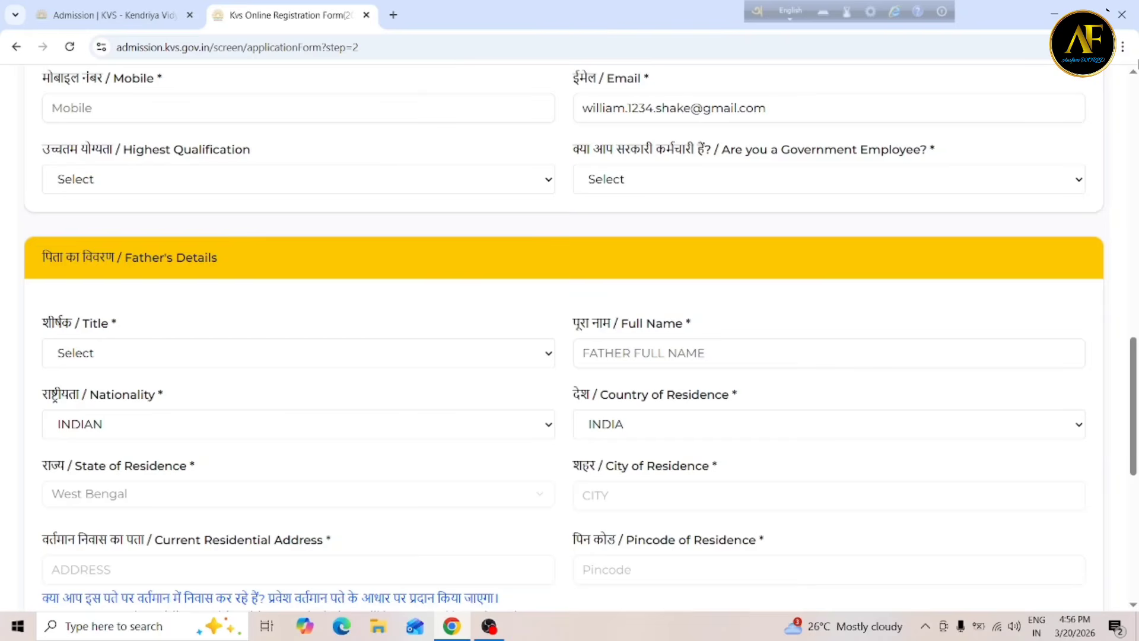
{"action": "left_click", "coordinate": [1133, 71]}
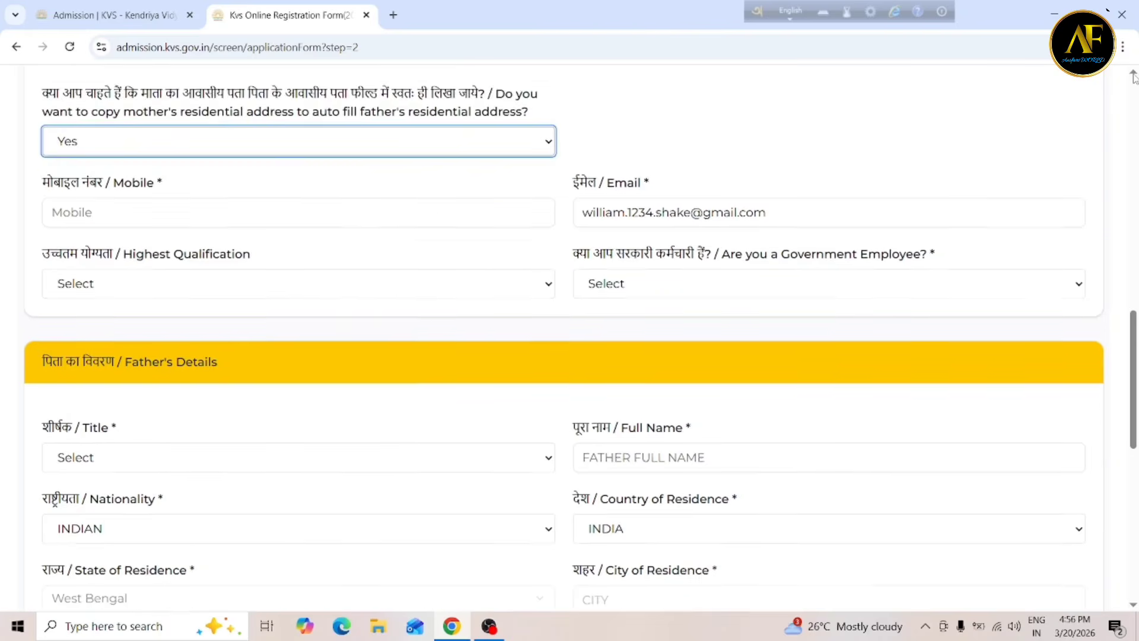
{"action": "left_click_drag", "start_coordinate": [1134, 72], "coordinate": [1134, 72]}
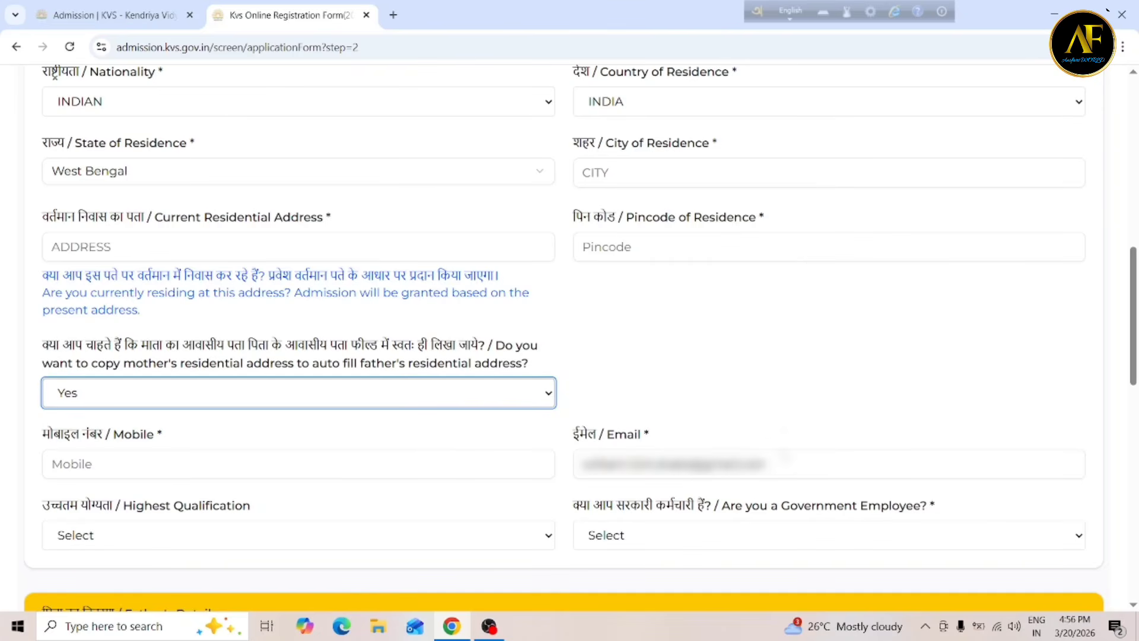
Set the mother's highest qualification to Graduate (Bachelor's Degree).
{"action": "left_click", "coordinate": [787, 455]}
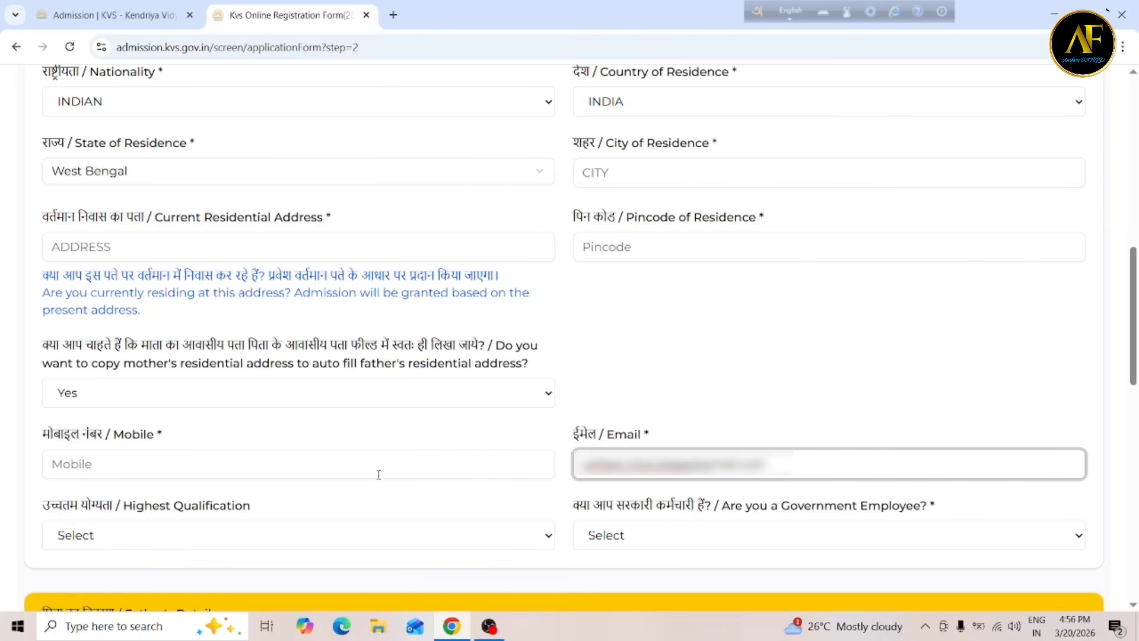
{"action": "left_click", "coordinate": [159, 541]}
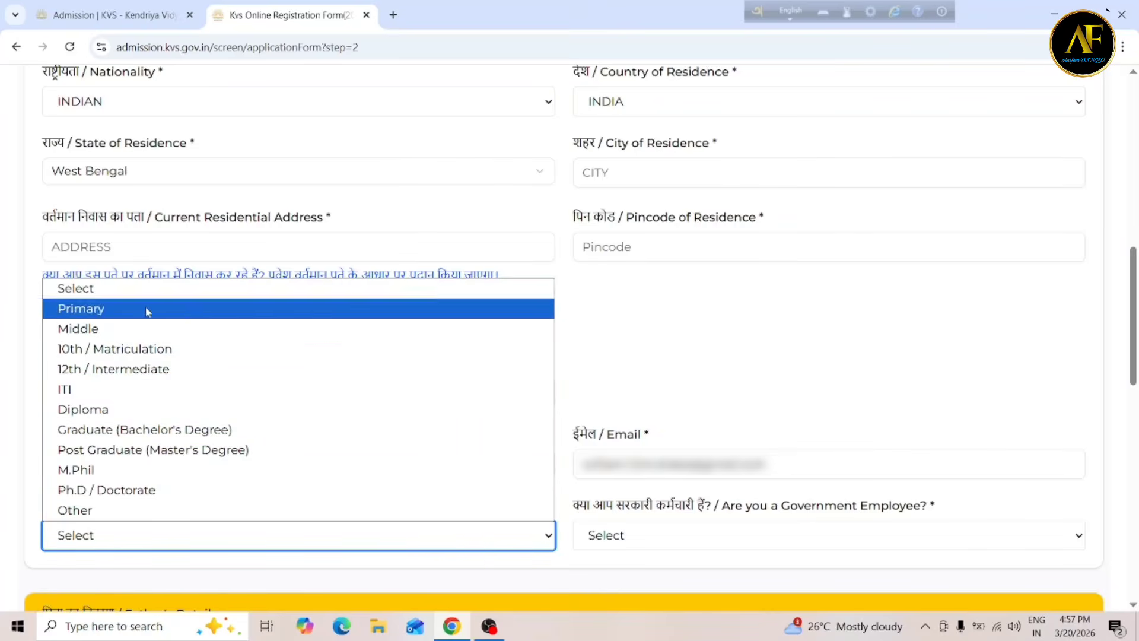
{"action": "left_click", "coordinate": [160, 432]}
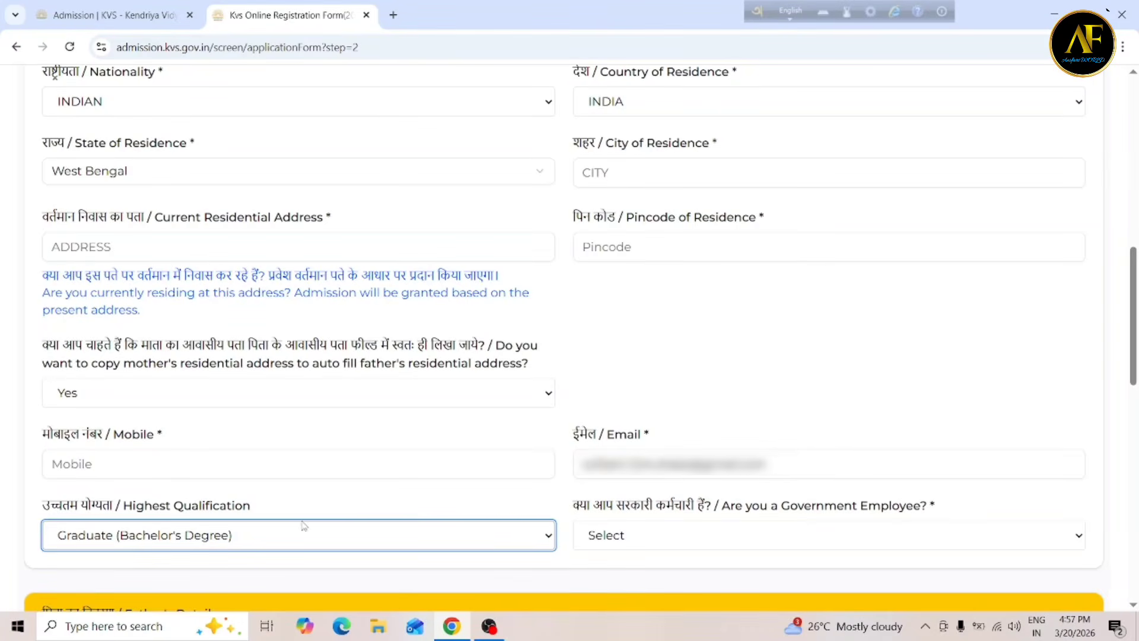
Answer Yes to whether the mother is a government employee.
{"action": "left_click", "coordinate": [642, 541]}
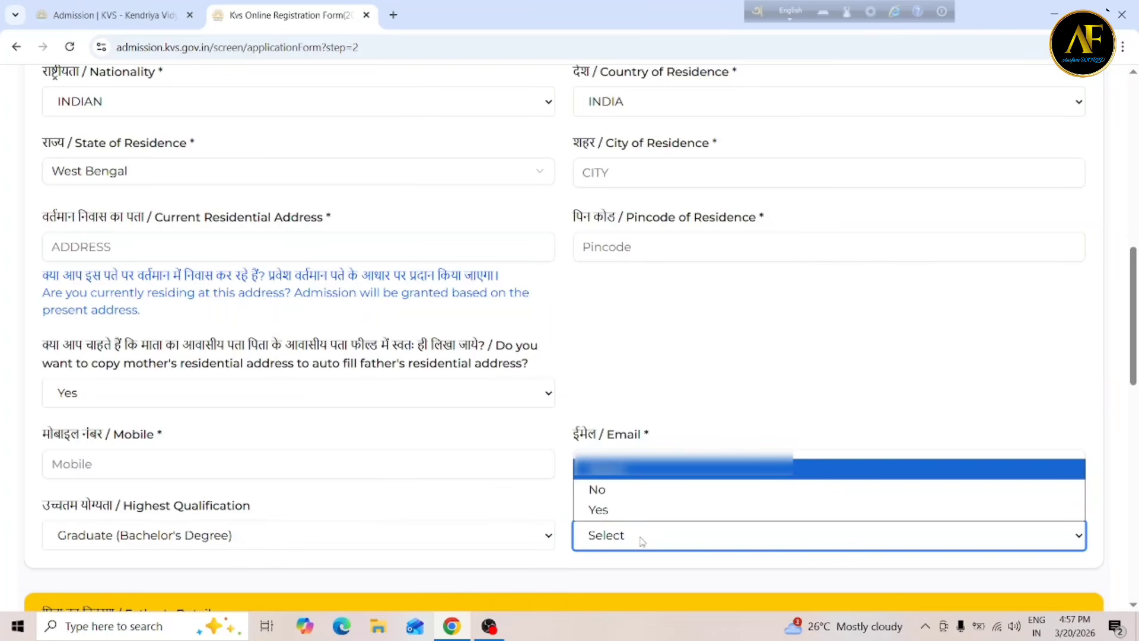
{"action": "left_click", "coordinate": [629, 510]}
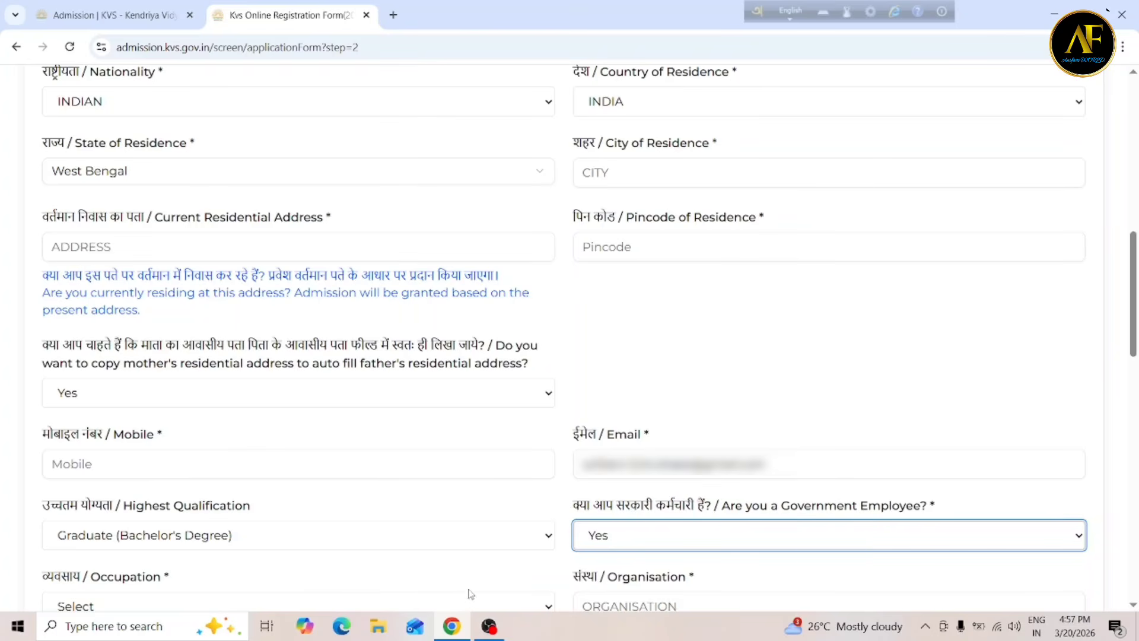
{"action": "left_click", "coordinate": [701, 545]}
{"action": "left_click", "coordinate": [632, 485]}
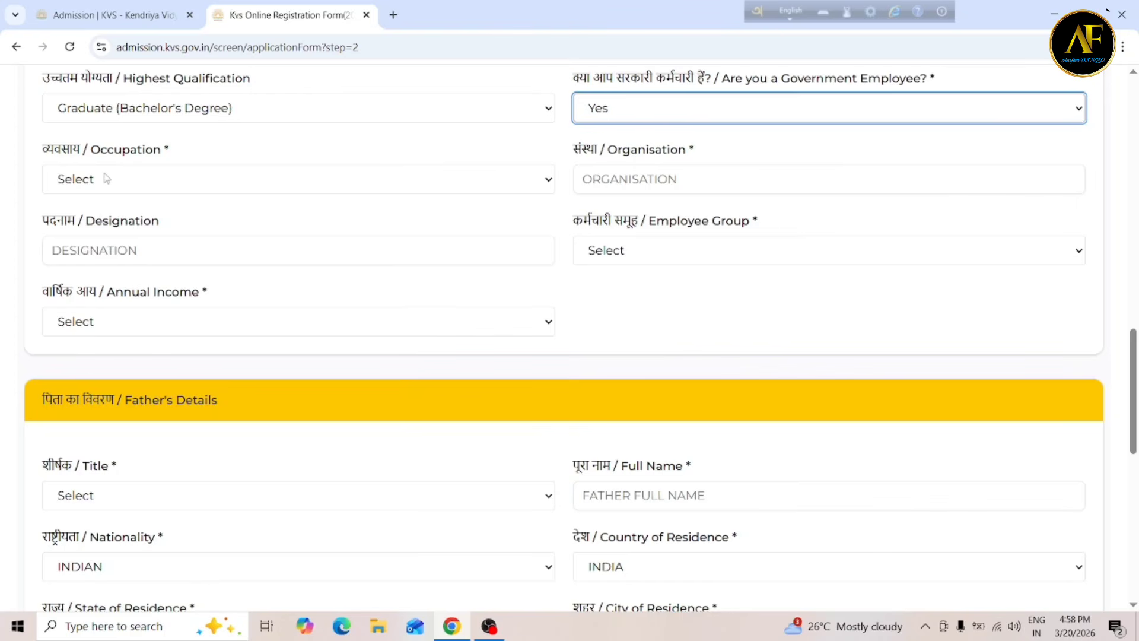
Set the mother's occupation to Central Government (Other Departments) and select the Organisation and Designation fields.
{"action": "left_click", "coordinate": [131, 194]}
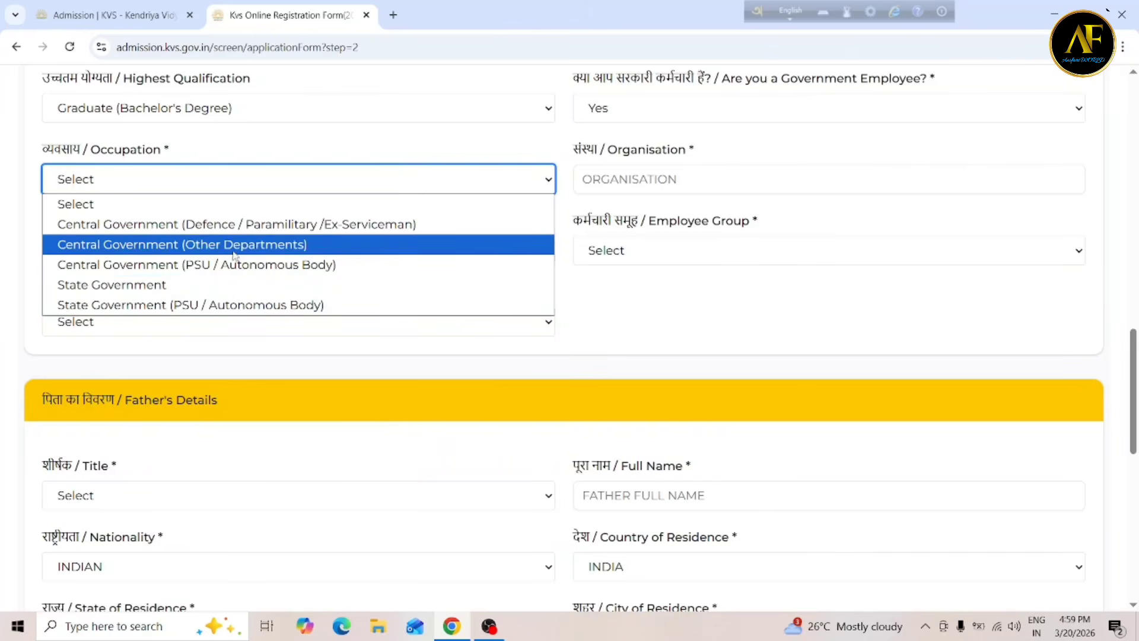
{"action": "left_click", "coordinate": [249, 245]}
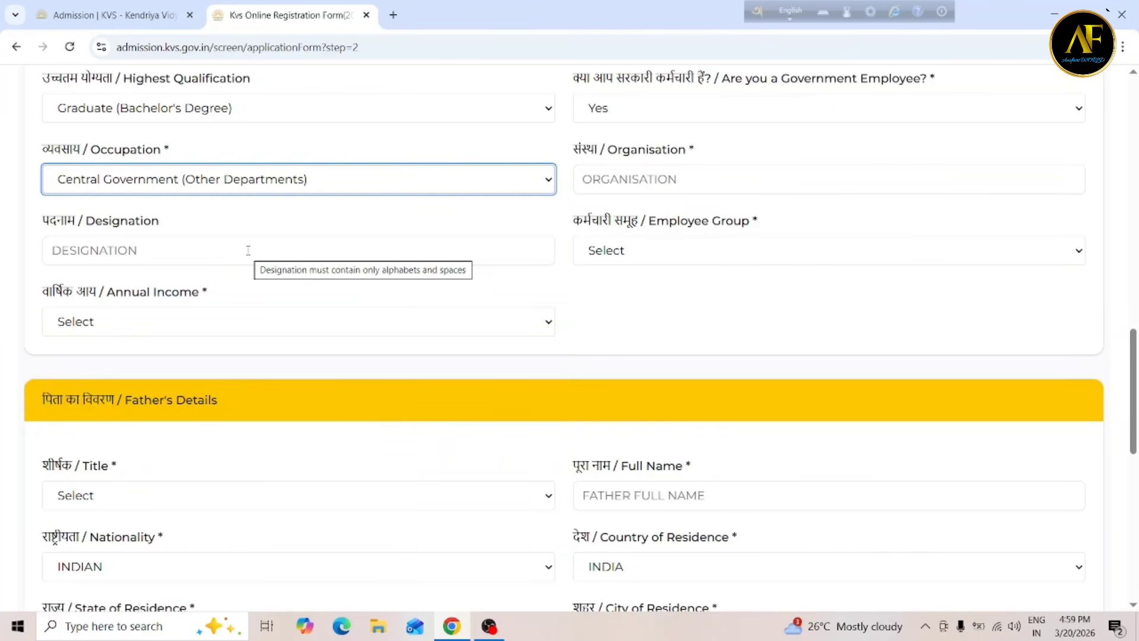
{"action": "left_click", "coordinate": [616, 180]}
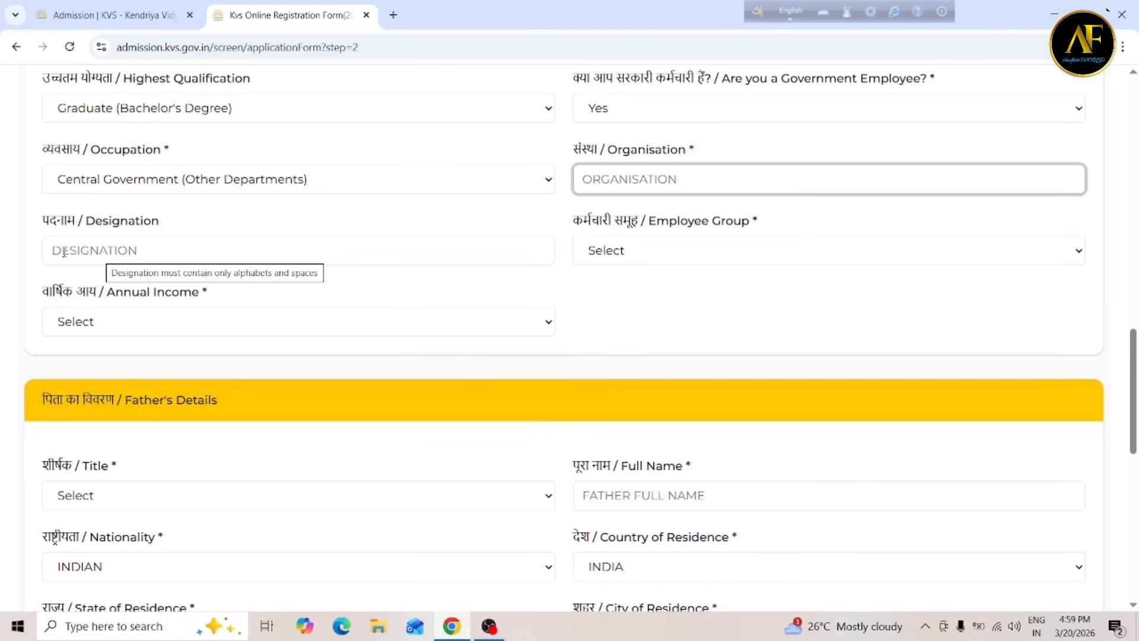
{"action": "left_click", "coordinate": [113, 249]}
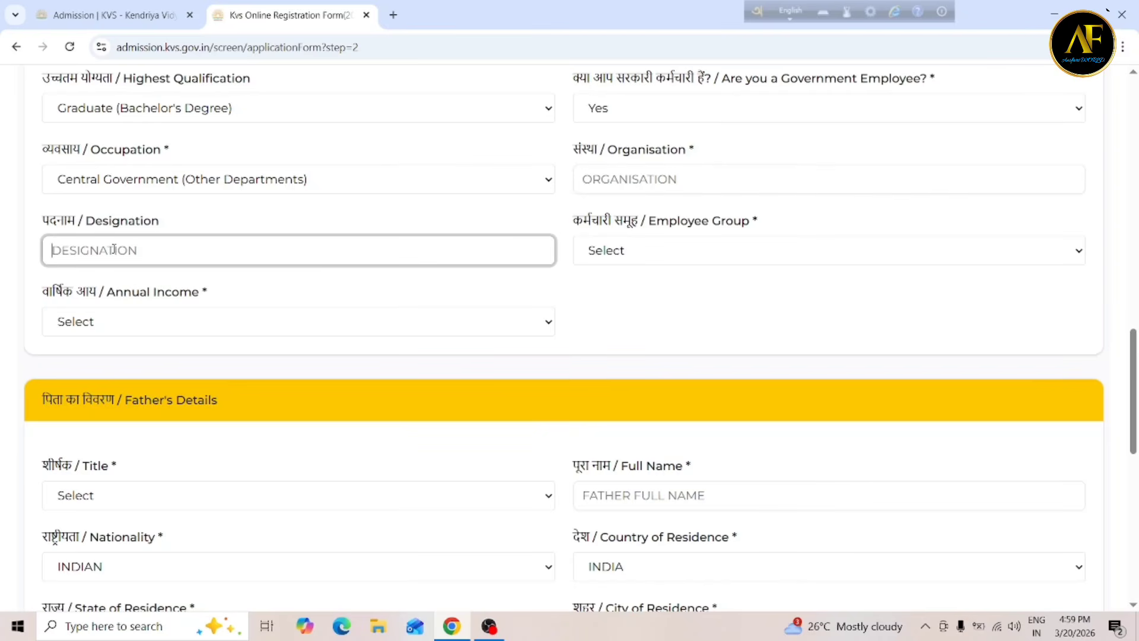
Set the mother's employee group to Group C/Equivalent and annual income to ₹5 – ₹8 Lakh.
{"action": "left_click", "coordinate": [675, 253]}
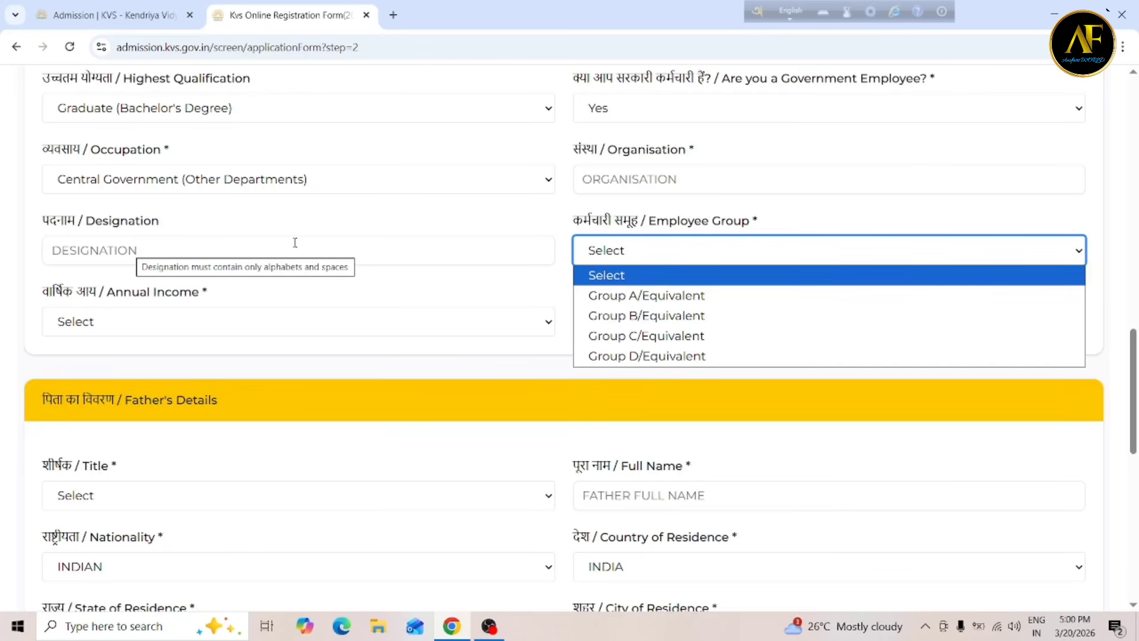
{"action": "left_click", "coordinate": [644, 336]}
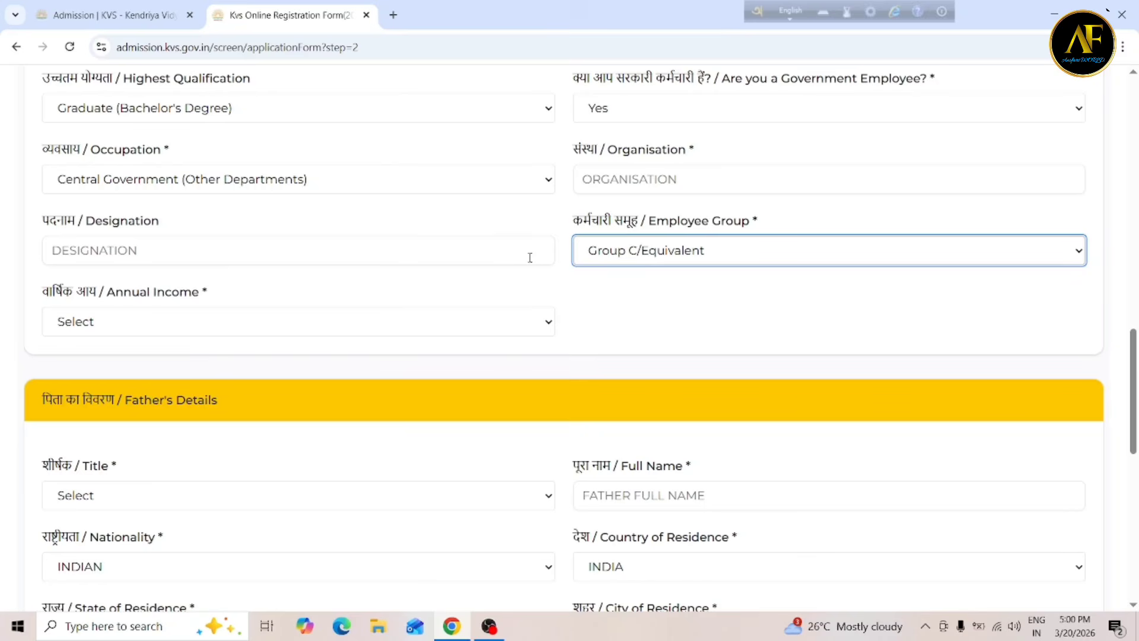
{"action": "left_click", "coordinate": [208, 321]}
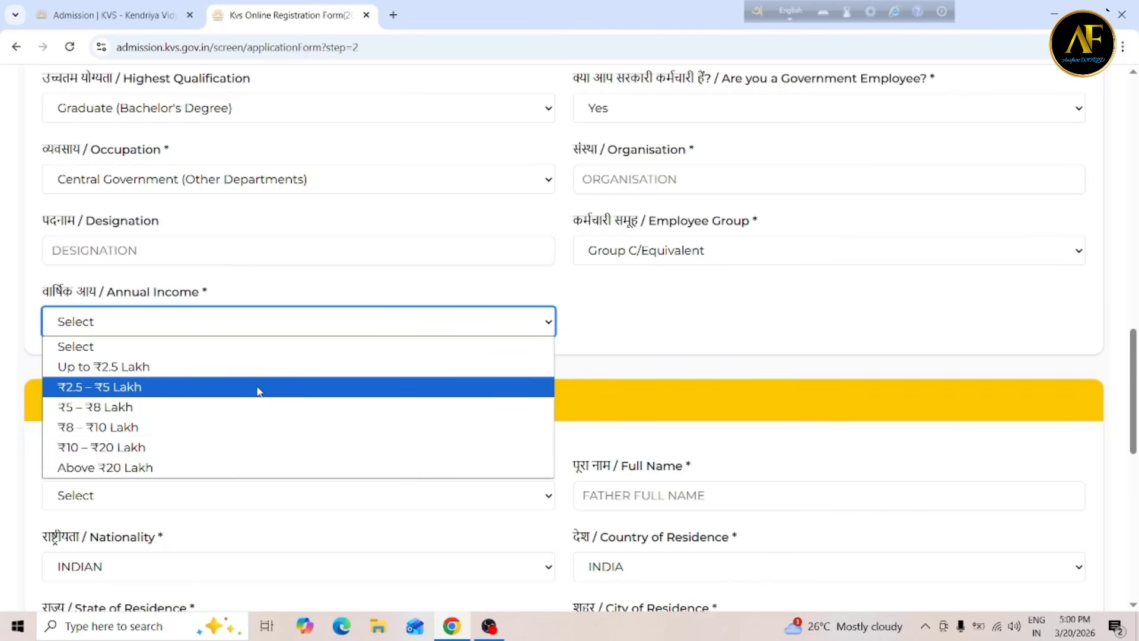
{"action": "left_click", "coordinate": [175, 407]}
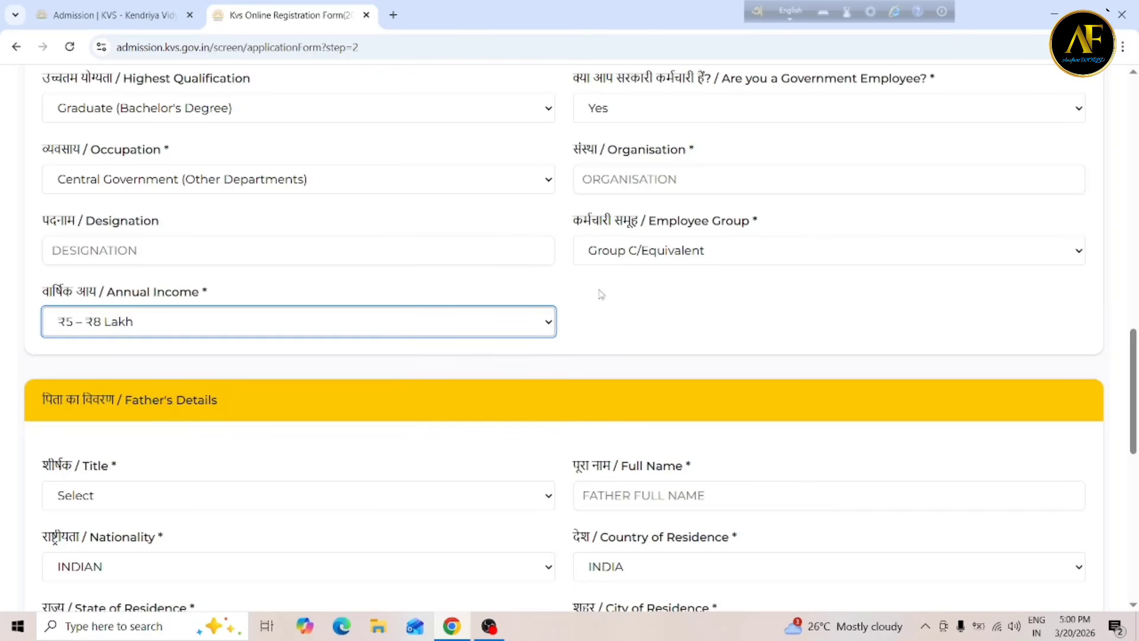
Change the mother's Government Employee answer to No.
{"action": "scroll", "coordinate": [1133, 95], "scroll_direction": "up", "scroll_amount": 3}
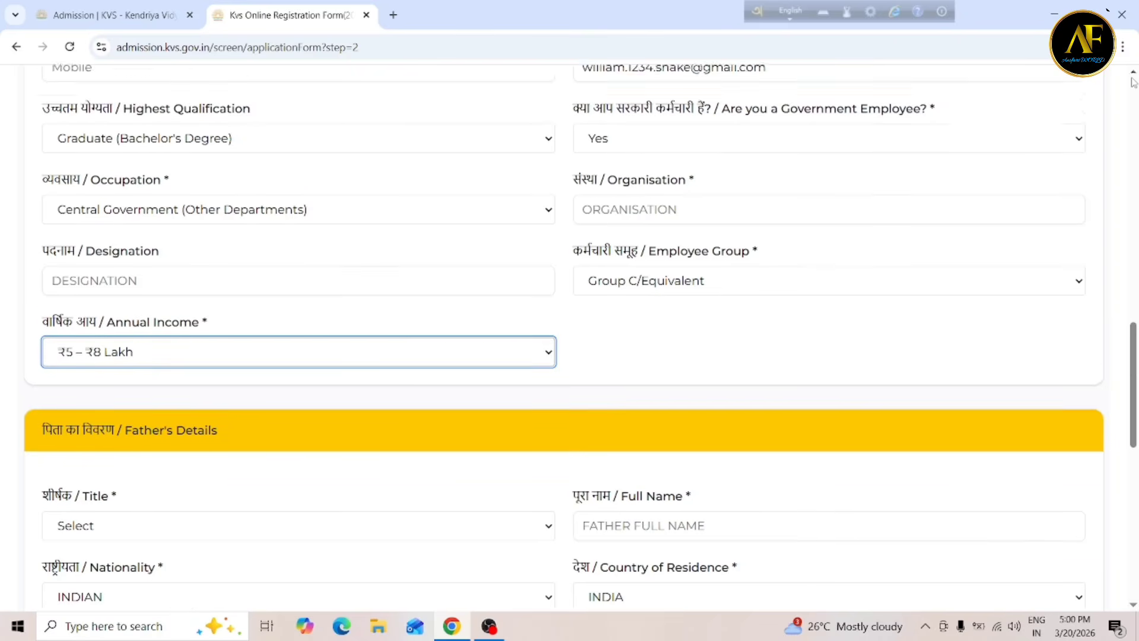
{"action": "scroll", "coordinate": [1133, 86], "scroll_direction": "up", "scroll_amount": 3}
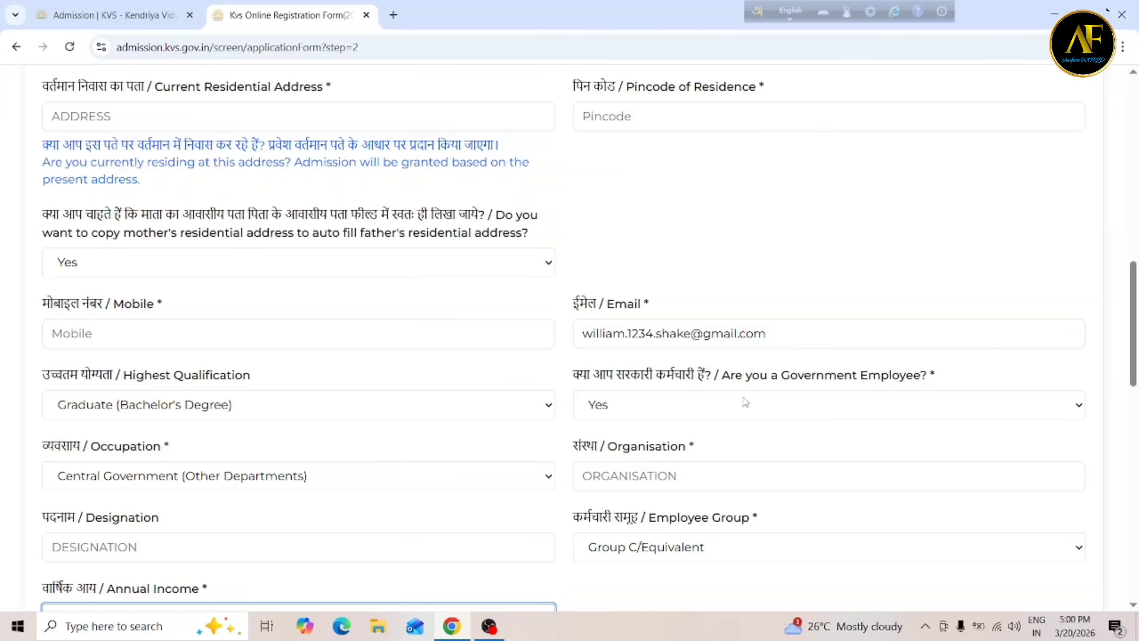
{"action": "left_click", "coordinate": [655, 415]}
{"action": "left_click", "coordinate": [618, 450]}
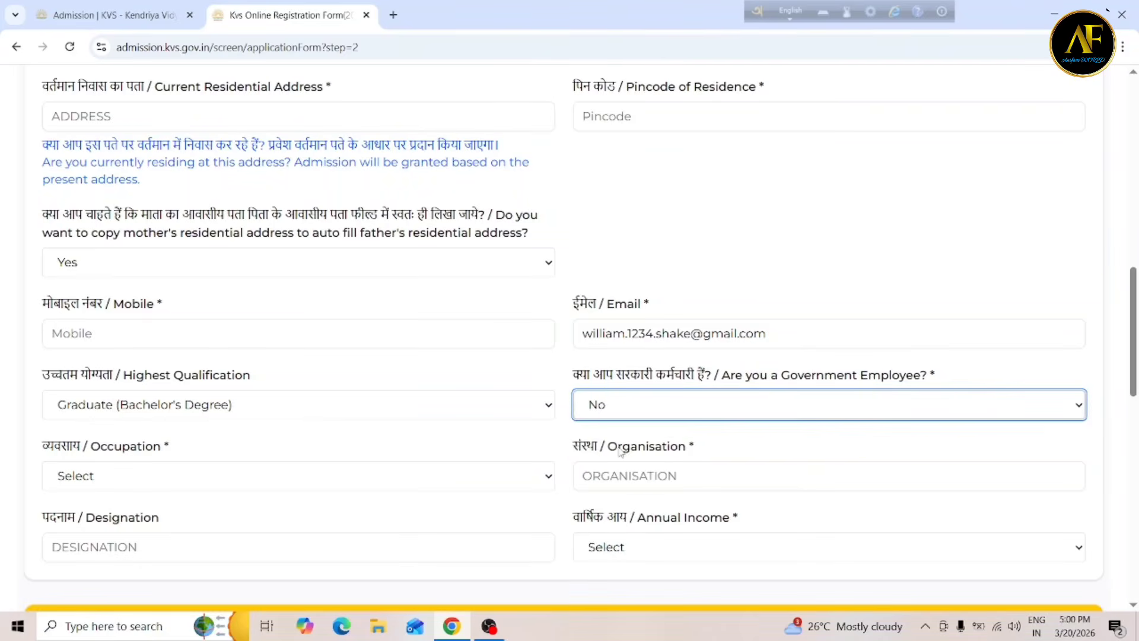
Set the mother's occupation to Business / Self-Employed and annual income to Up to ₹2.5 Lakh.
{"action": "left_click", "coordinate": [124, 481]}
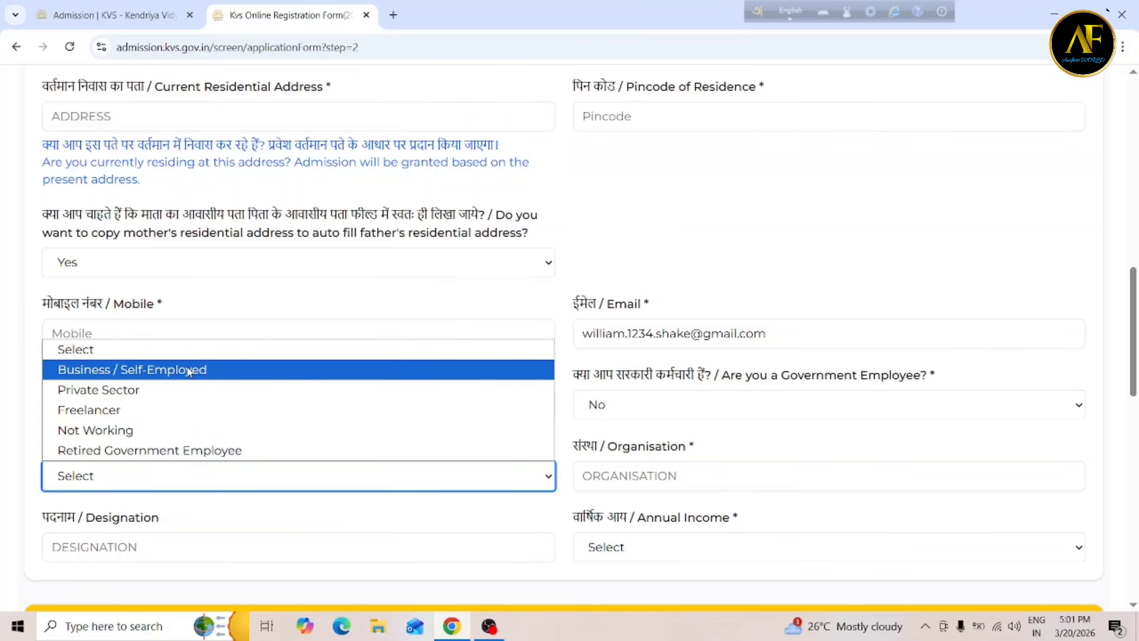
{"action": "left_click", "coordinate": [189, 370]}
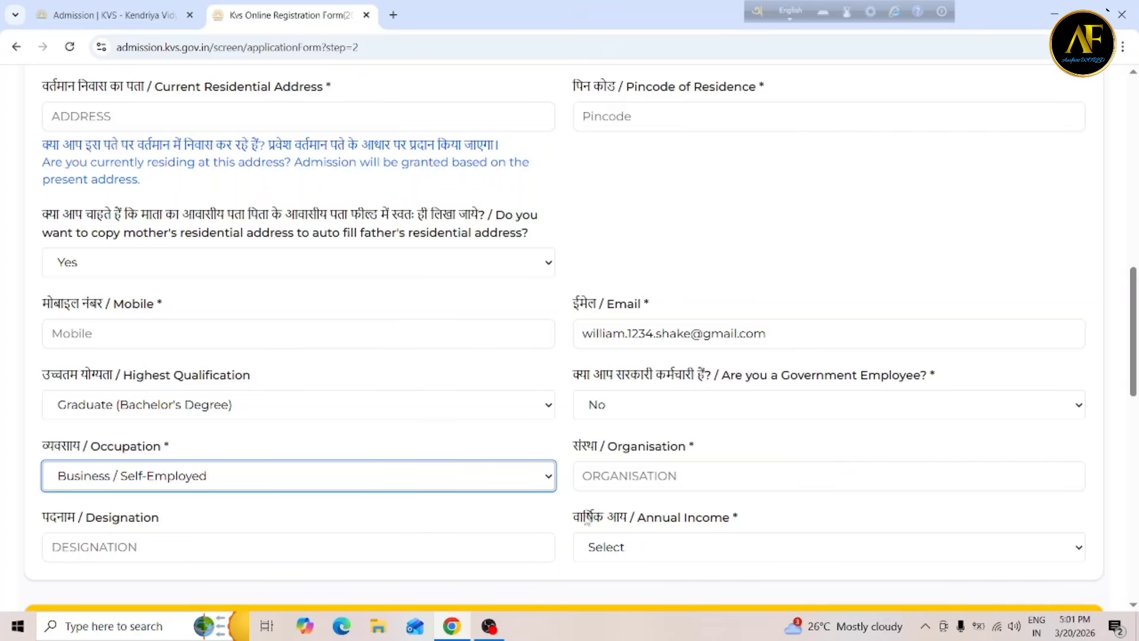
{"action": "left_click", "coordinate": [622, 477]}
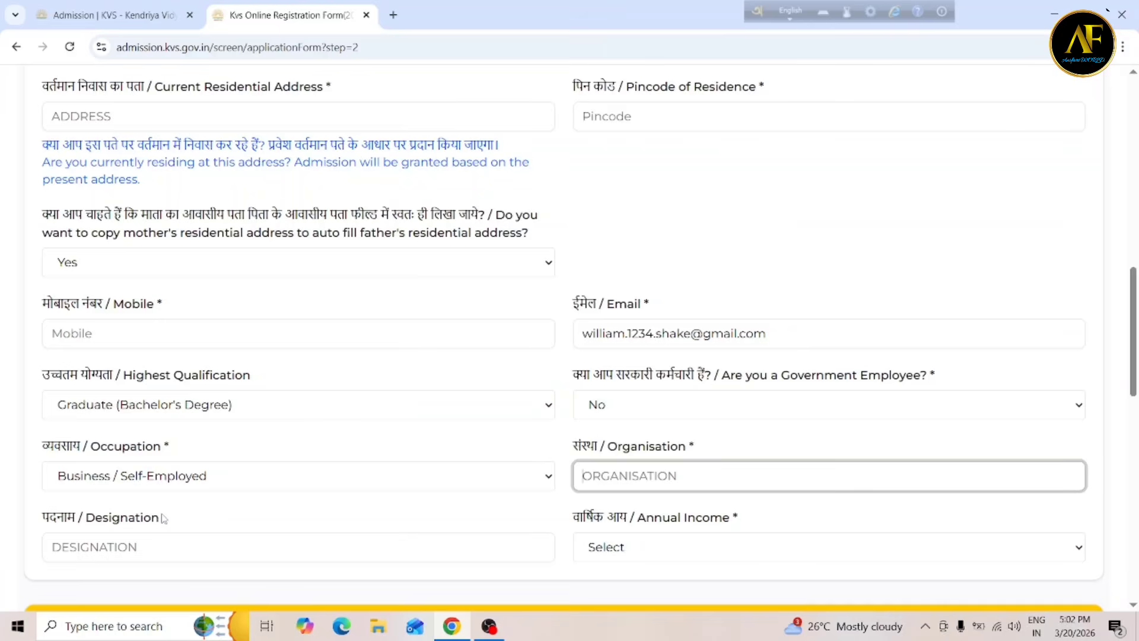
{"action": "left_click", "coordinate": [677, 553]}
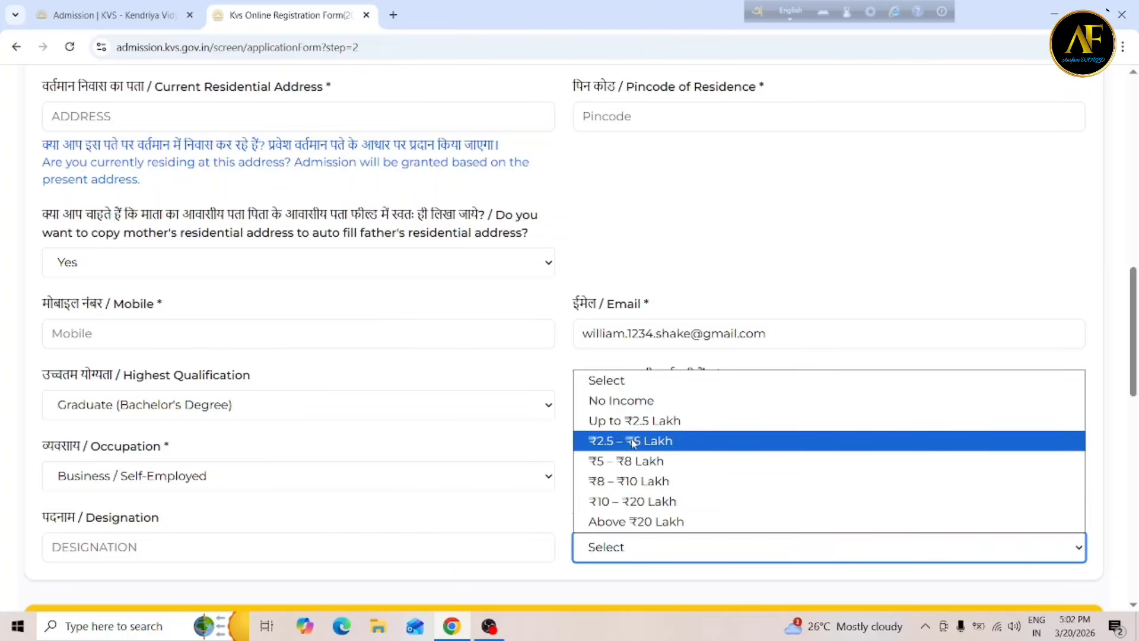
{"action": "left_click", "coordinate": [654, 422]}
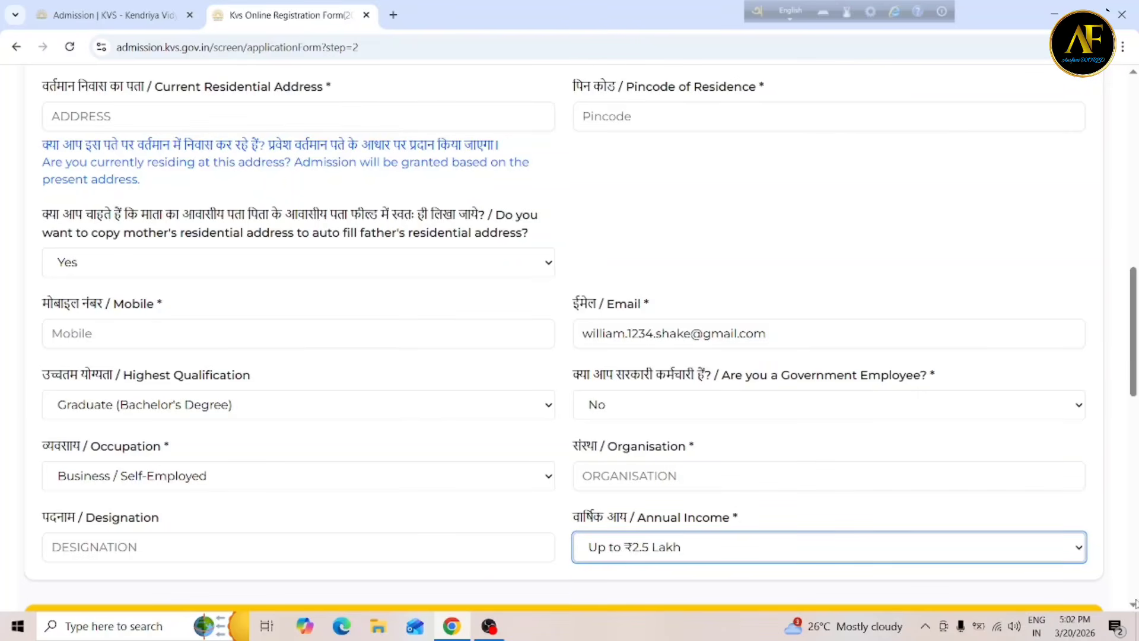
Answer No to copying the mother's residential address to the father's.
{"action": "scroll", "coordinate": [1134, 607], "scroll_direction": "down", "scroll_amount": 5}
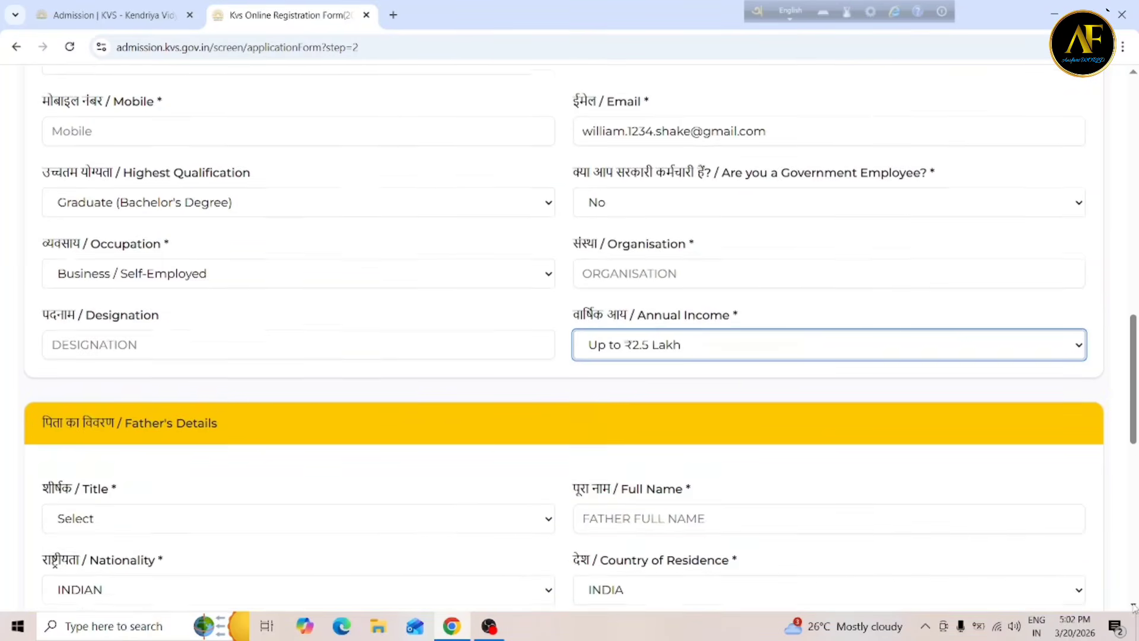
{"action": "scroll", "coordinate": [1133, 607], "scroll_direction": "down", "scroll_amount": 5}
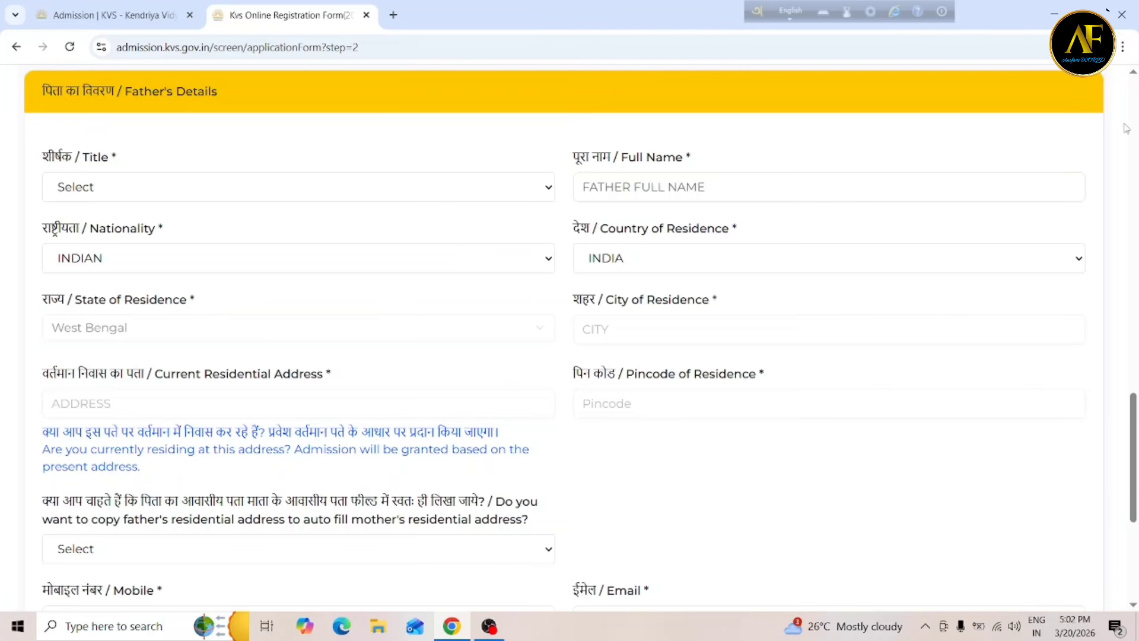
{"action": "scroll", "coordinate": [1133, 74], "scroll_direction": "up", "scroll_amount": 5}
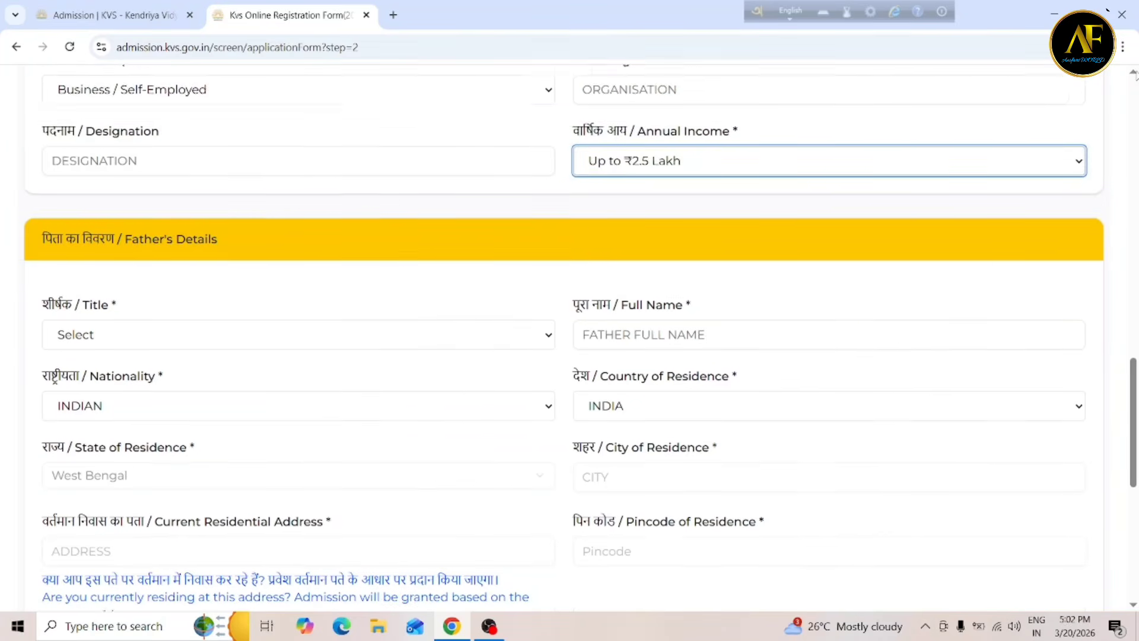
{"action": "scroll", "coordinate": [1133, 73], "scroll_direction": "up", "scroll_amount": 5}
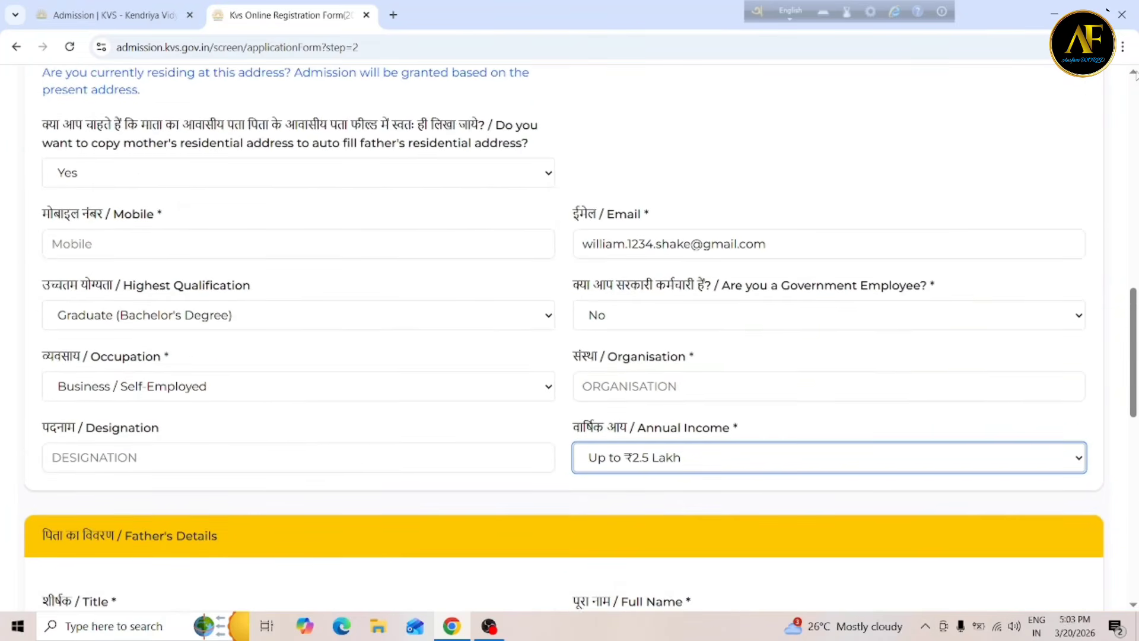
{"action": "scroll", "coordinate": [1134, 74], "scroll_direction": "up", "scroll_amount": 2}
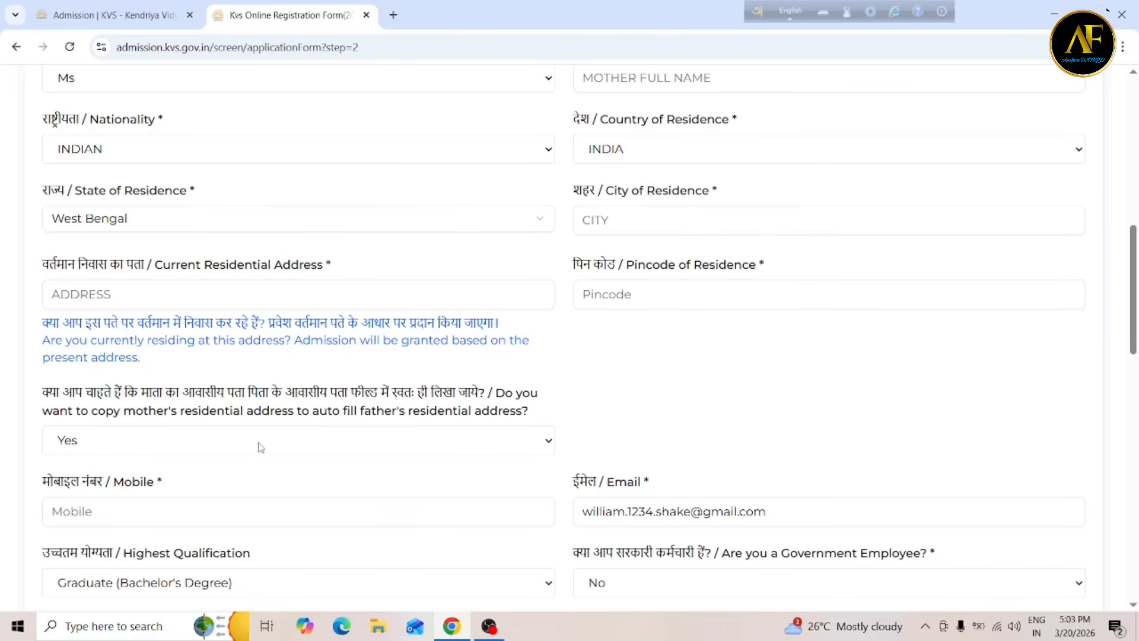
{"action": "left_click", "coordinate": [313, 453]}
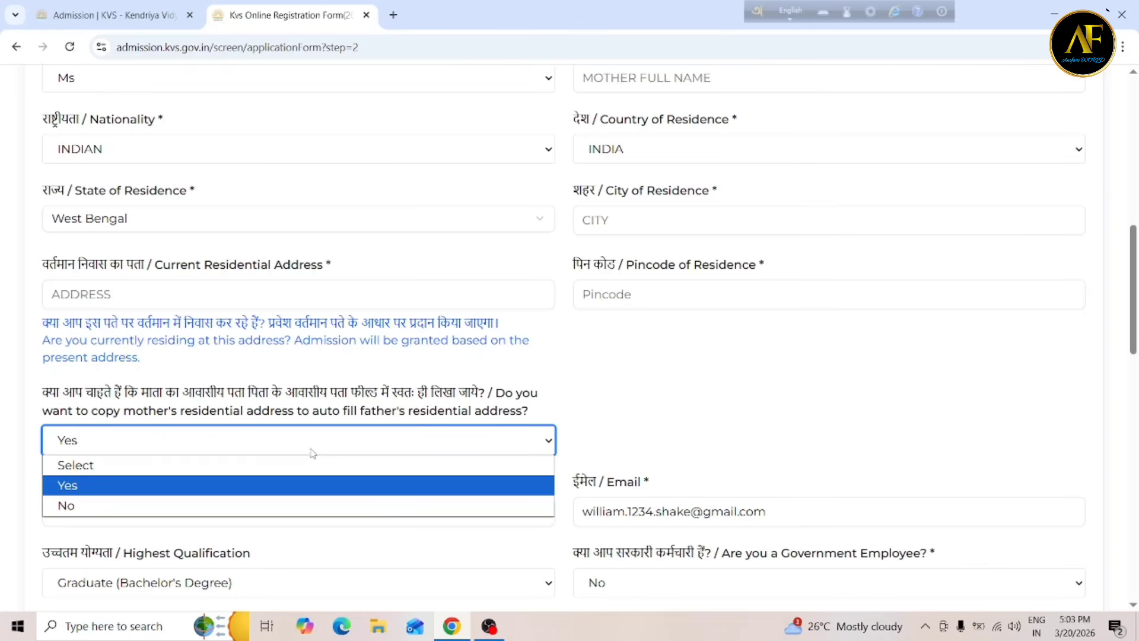
{"action": "left_click", "coordinate": [146, 505]}
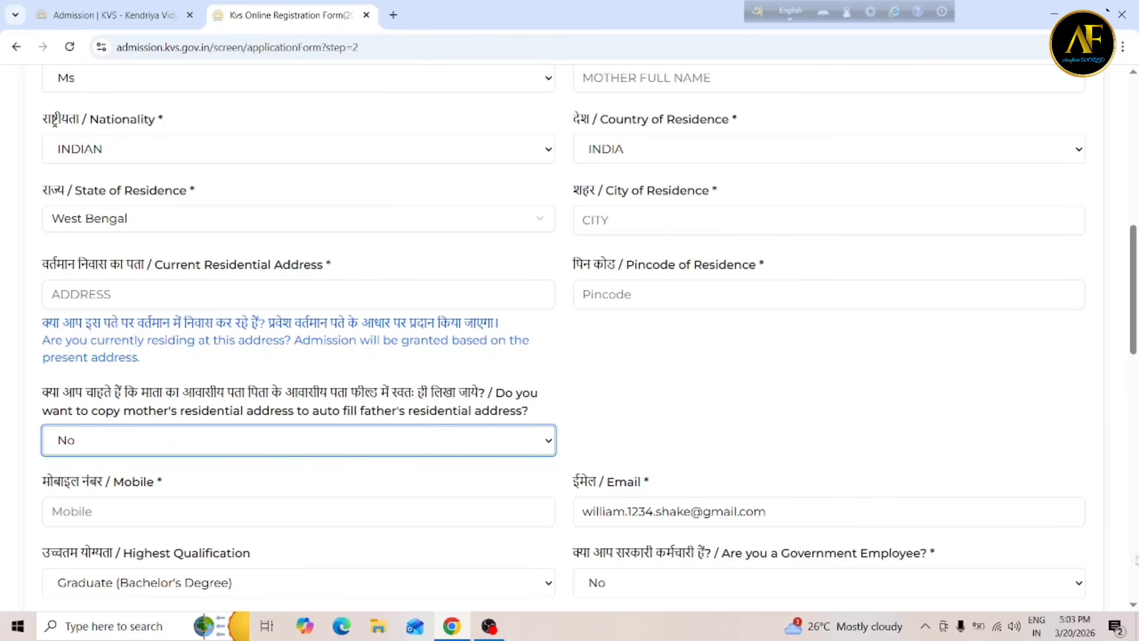
Scroll back down to the Father's Details section.
{"action": "left_click", "coordinate": [1134, 605]}
{"action": "left_click", "coordinate": [1134, 606]}
{"action": "left_click", "coordinate": [1134, 605]}
{"action": "left_click", "coordinate": [1134, 606]}
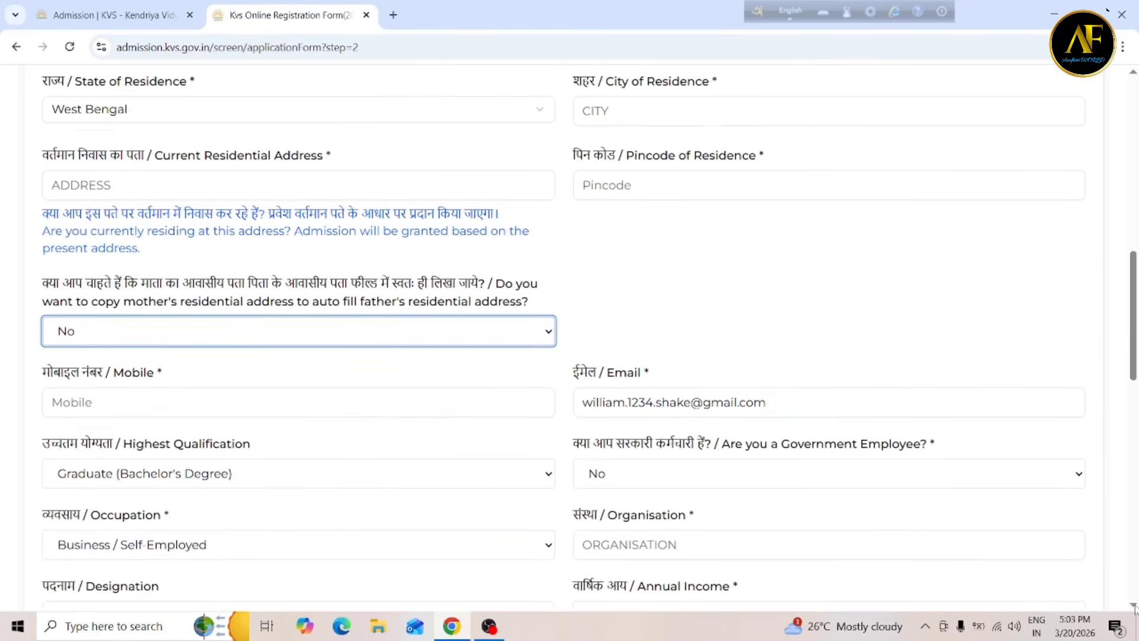
{"action": "left_click", "coordinate": [1134, 605]}
{"action": "left_click", "coordinate": [1134, 606]}
{"action": "left_click", "coordinate": [1133, 605]}
{"action": "left_click", "coordinate": [1134, 605]}
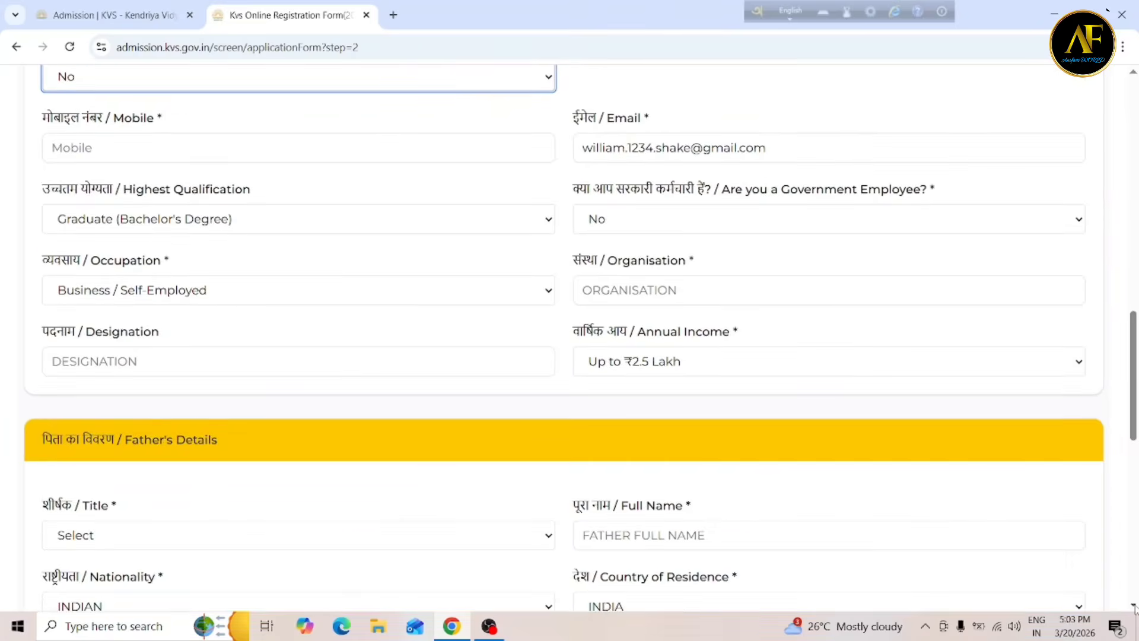
{"action": "left_click", "coordinate": [1134, 605]}
{"action": "left_click", "coordinate": [1134, 605]}
{"action": "left_click", "coordinate": [1134, 605]}
{"action": "left_click", "coordinate": [1134, 605]}
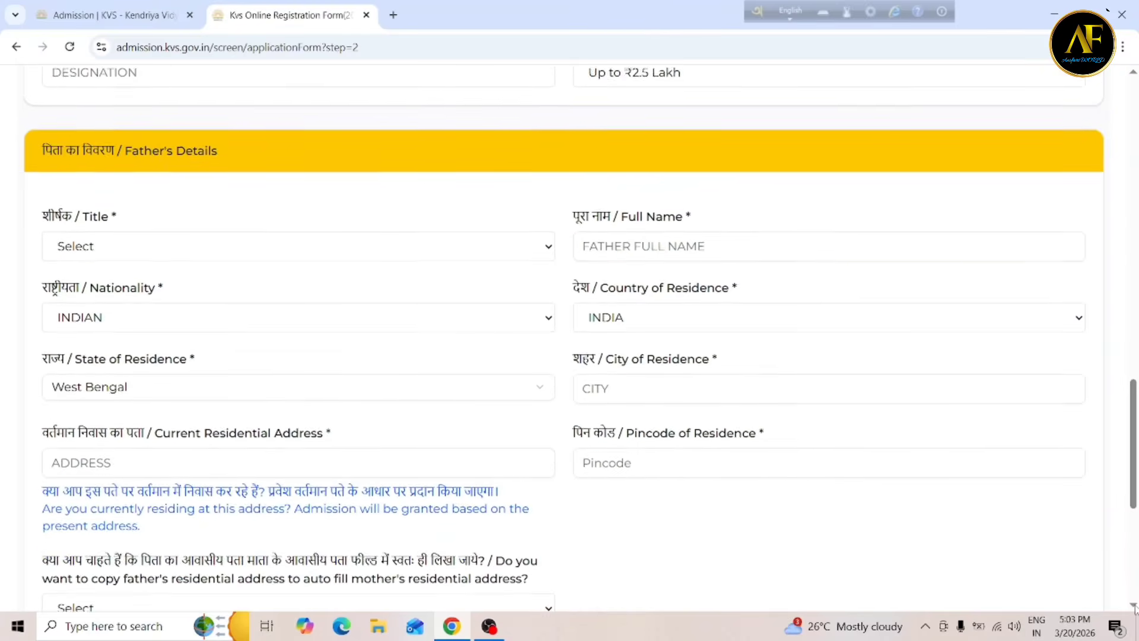
{"action": "left_click", "coordinate": [1134, 605]}
{"action": "left_click", "coordinate": [1134, 605]}
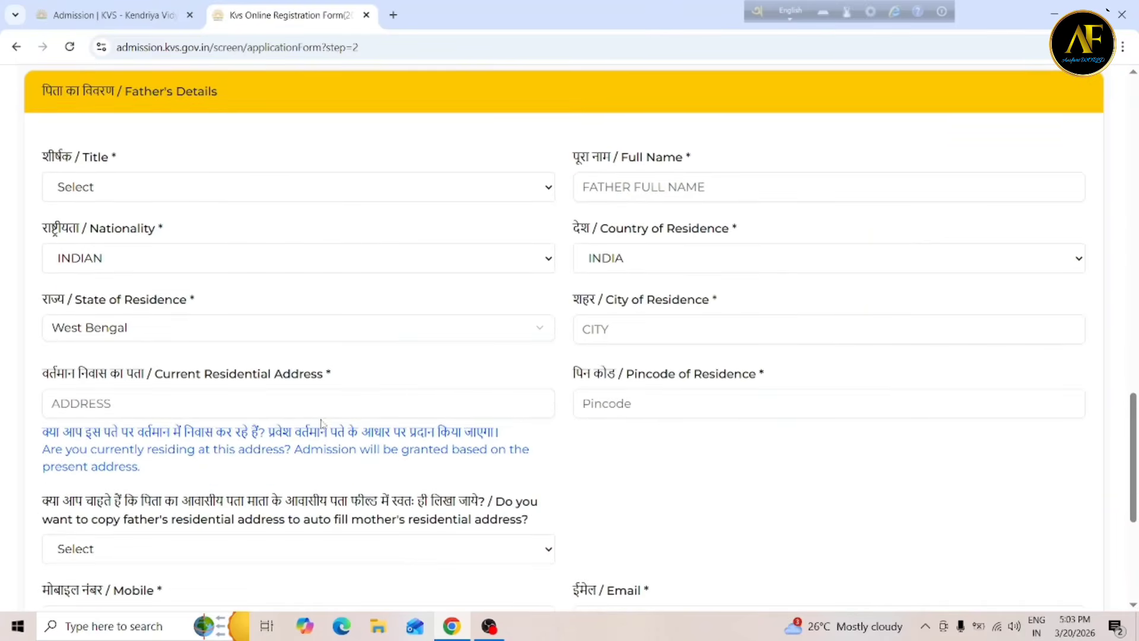
Set the father's title to Mr and keep his nationality as INDIAN.
{"action": "left_click", "coordinate": [124, 188]}
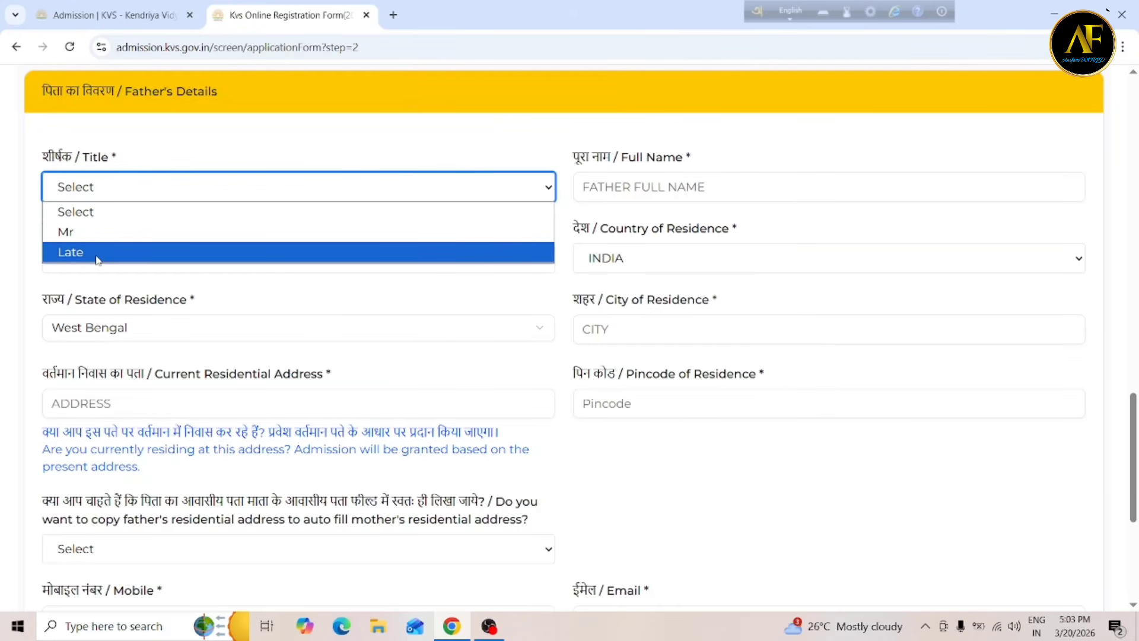
{"action": "left_click", "coordinate": [104, 237]}
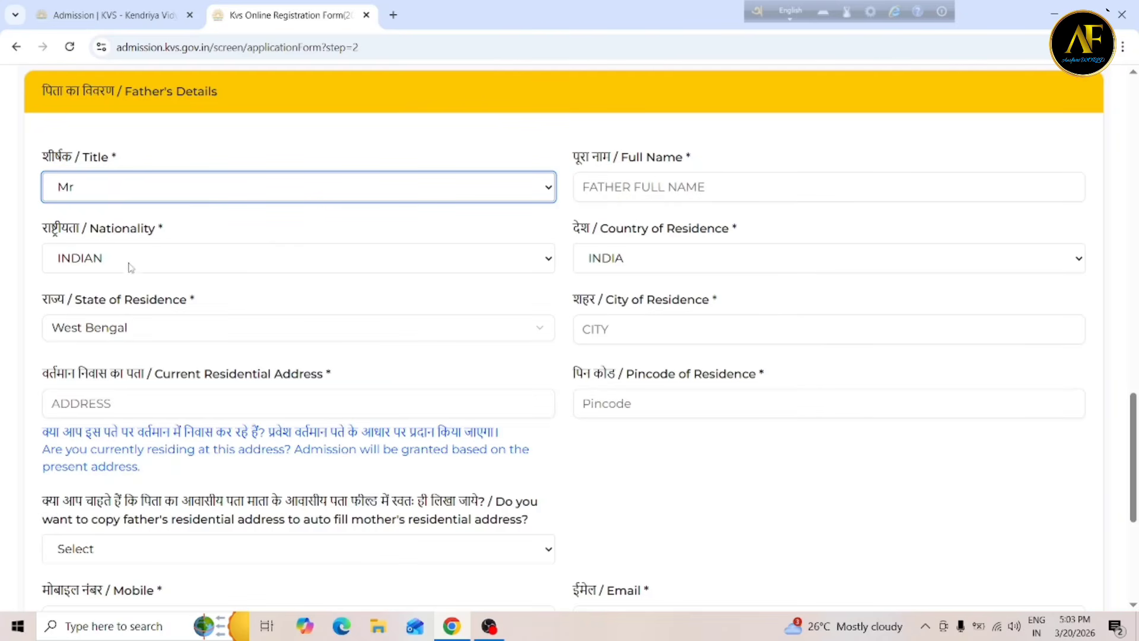
{"action": "left_click", "coordinate": [168, 260]}
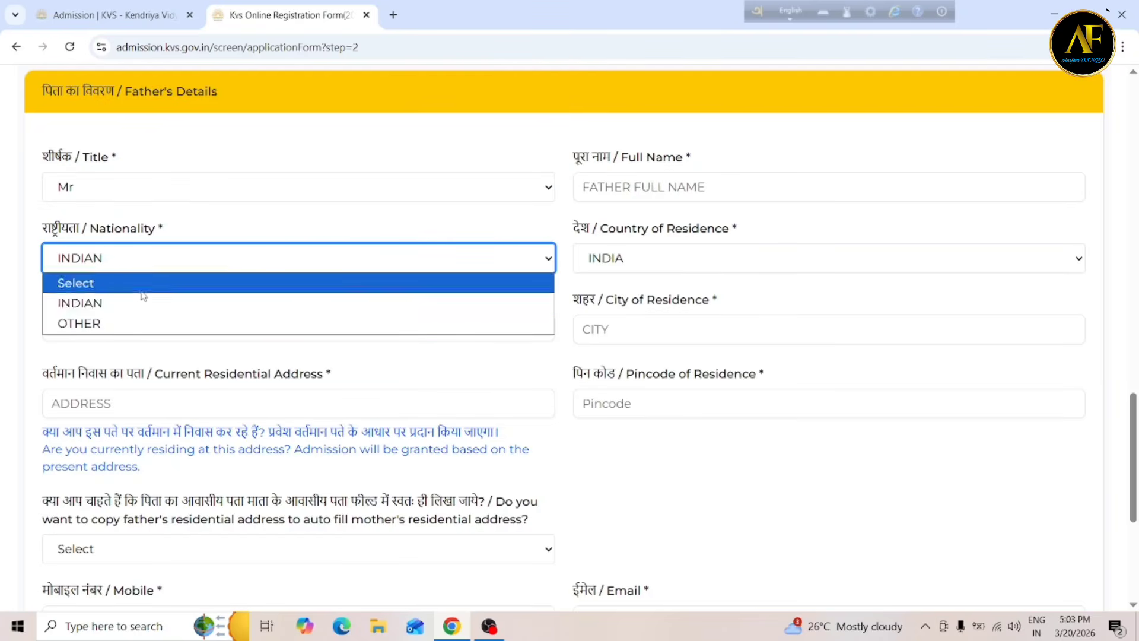
{"action": "left_click", "coordinate": [113, 307]}
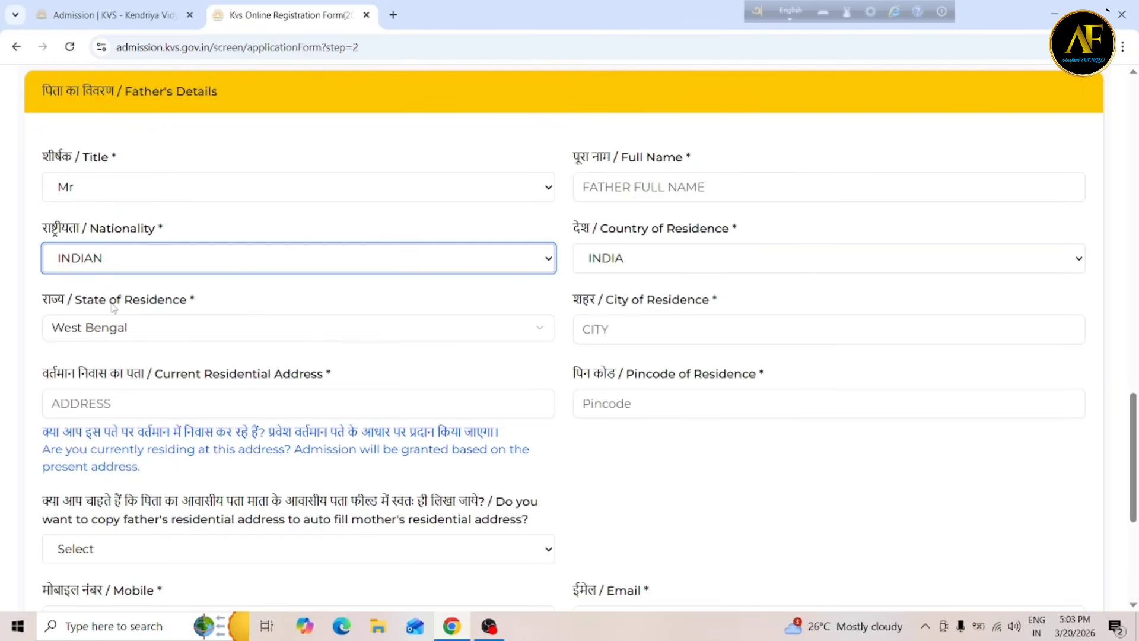
Keep INDIA as the father's country and West Bengal as his state, then select City.
{"action": "left_click", "coordinate": [649, 271]}
{"action": "left_click", "coordinate": [624, 304]}
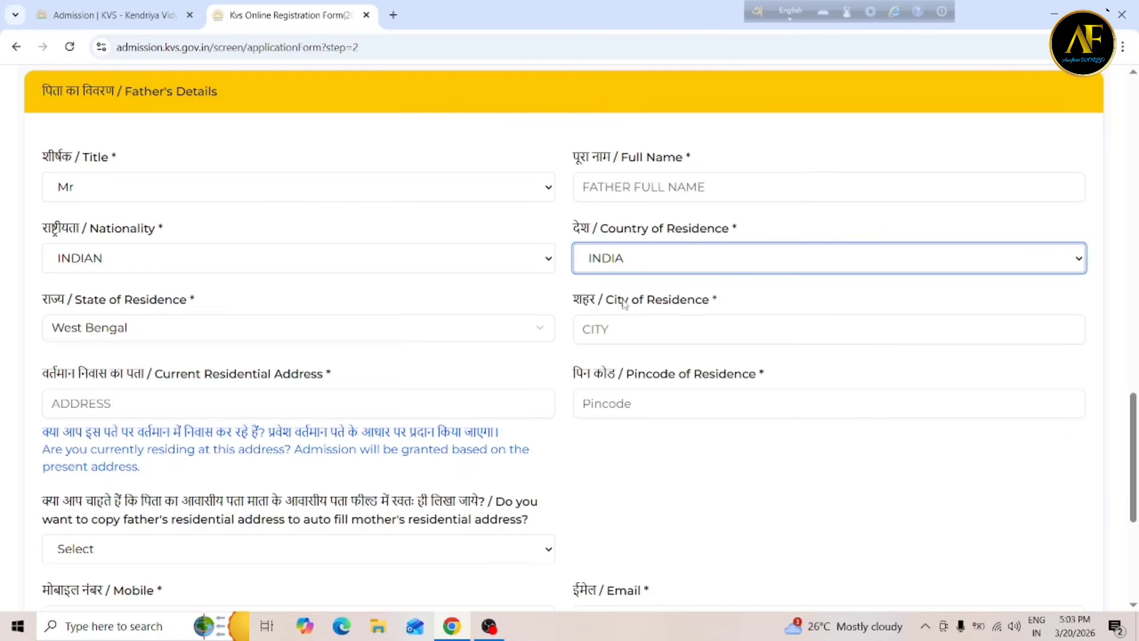
{"action": "left_click", "coordinate": [141, 334]}
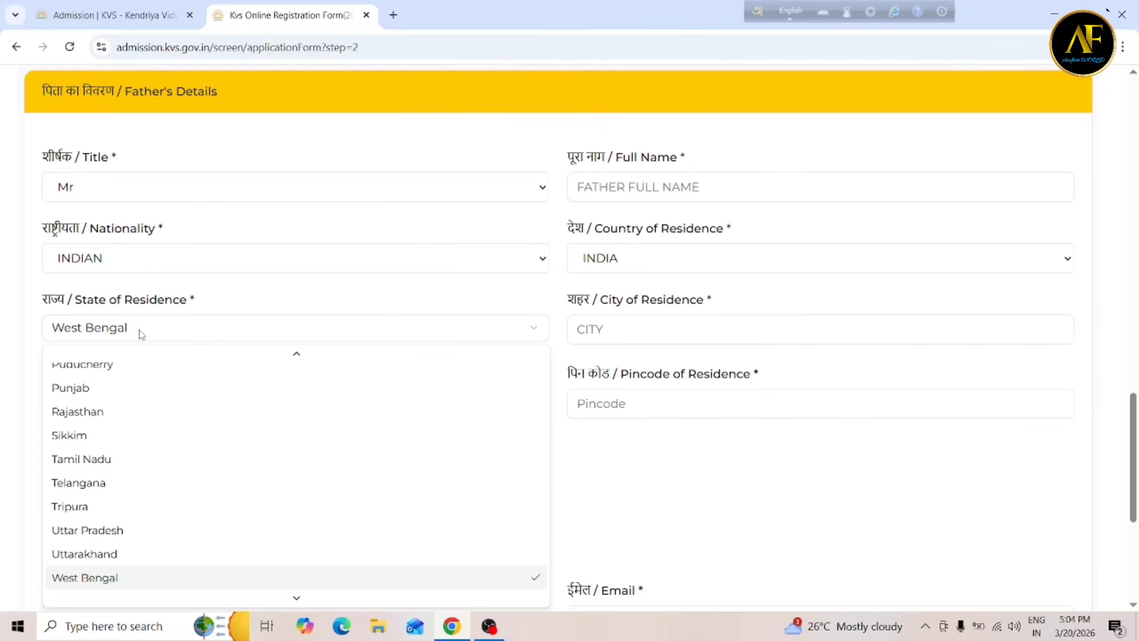
{"action": "left_click", "coordinate": [141, 334]}
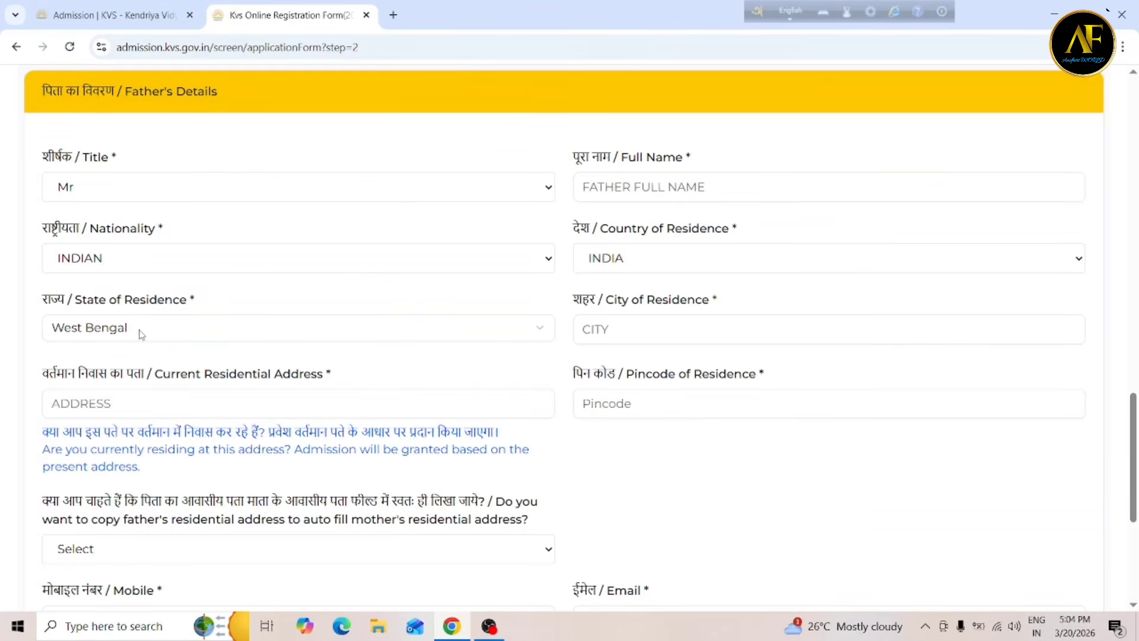
{"action": "left_click", "coordinate": [684, 329]}
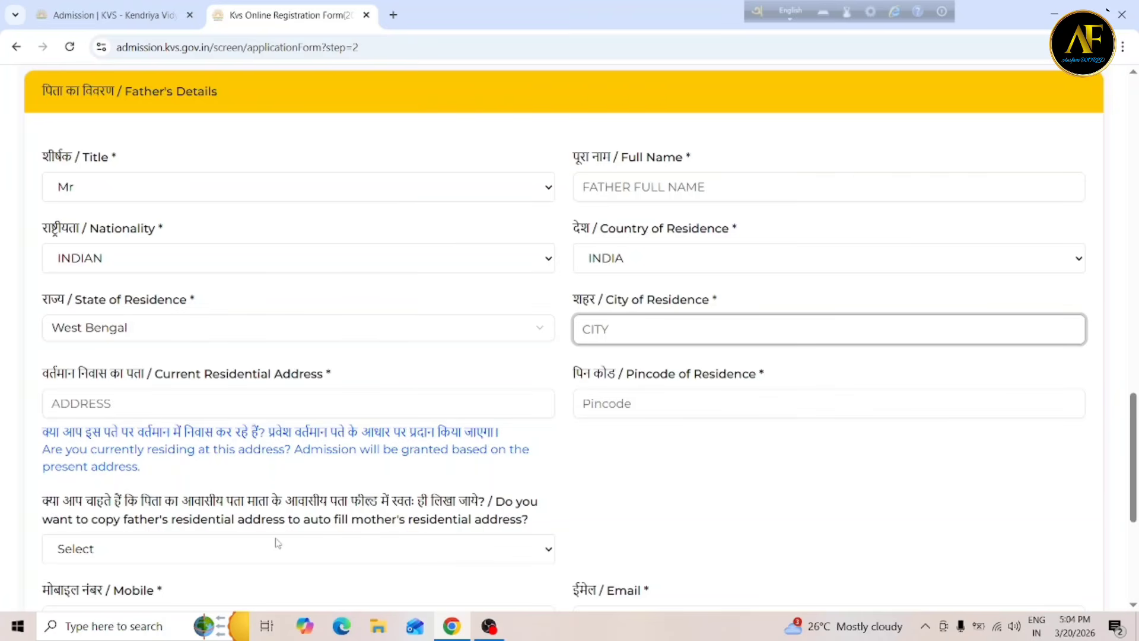
{"action": "left_click", "coordinate": [228, 560]}
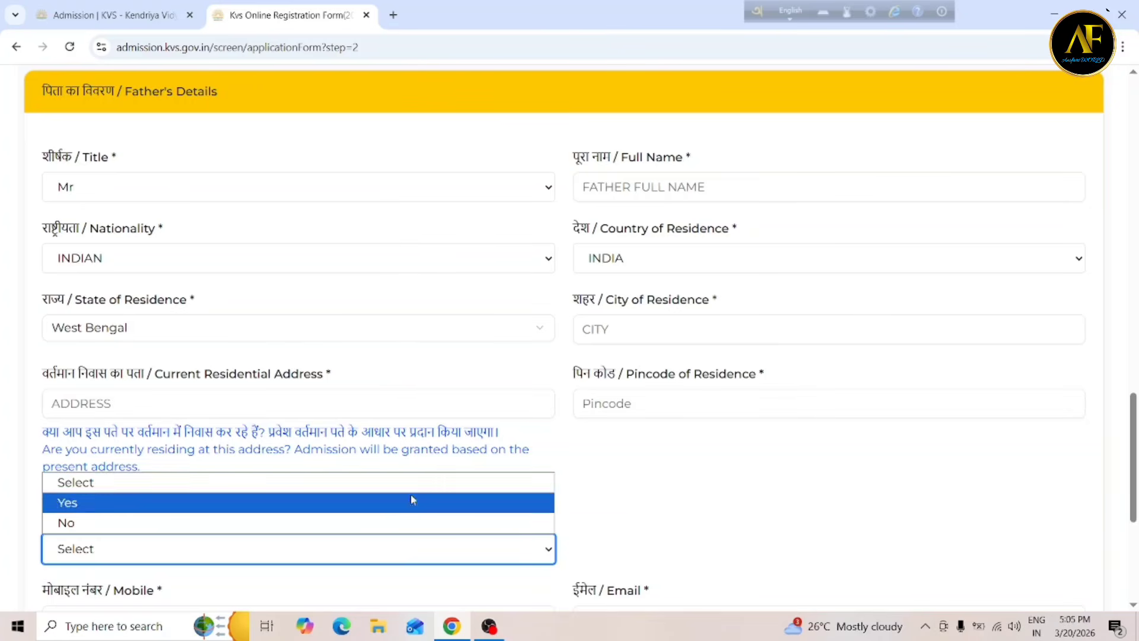
Choose to copy the father's address into the mother's address.
{"action": "left_click", "coordinate": [300, 505]}
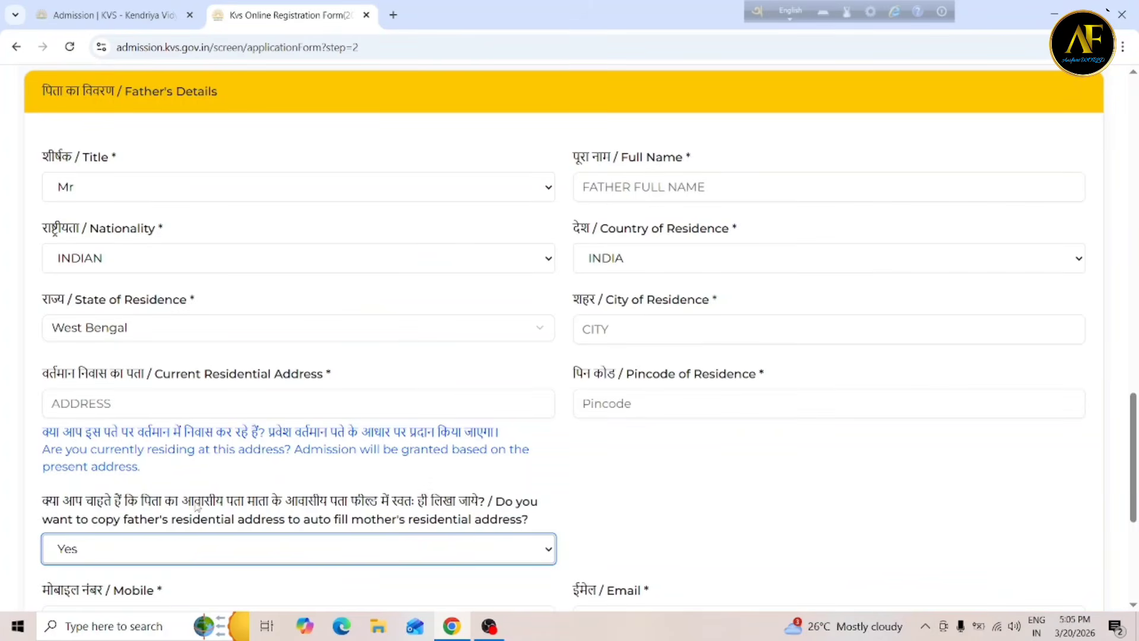
{"action": "left_click", "coordinate": [1134, 605]}
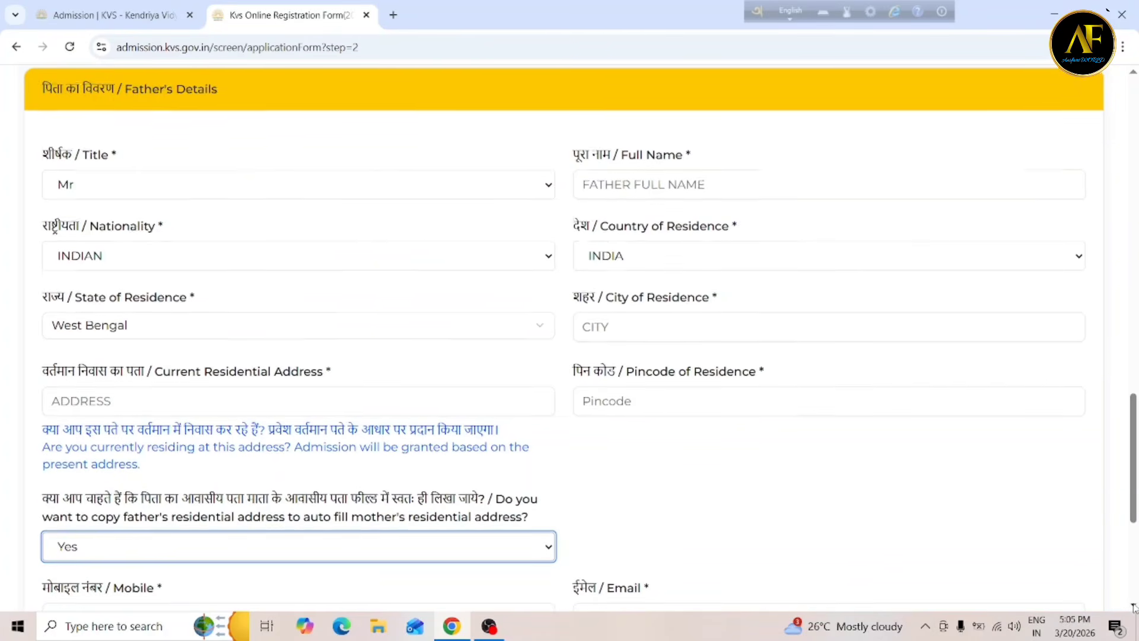
{"action": "left_click_drag", "start_coordinate": [1134, 606], "coordinate": [1134, 605]}
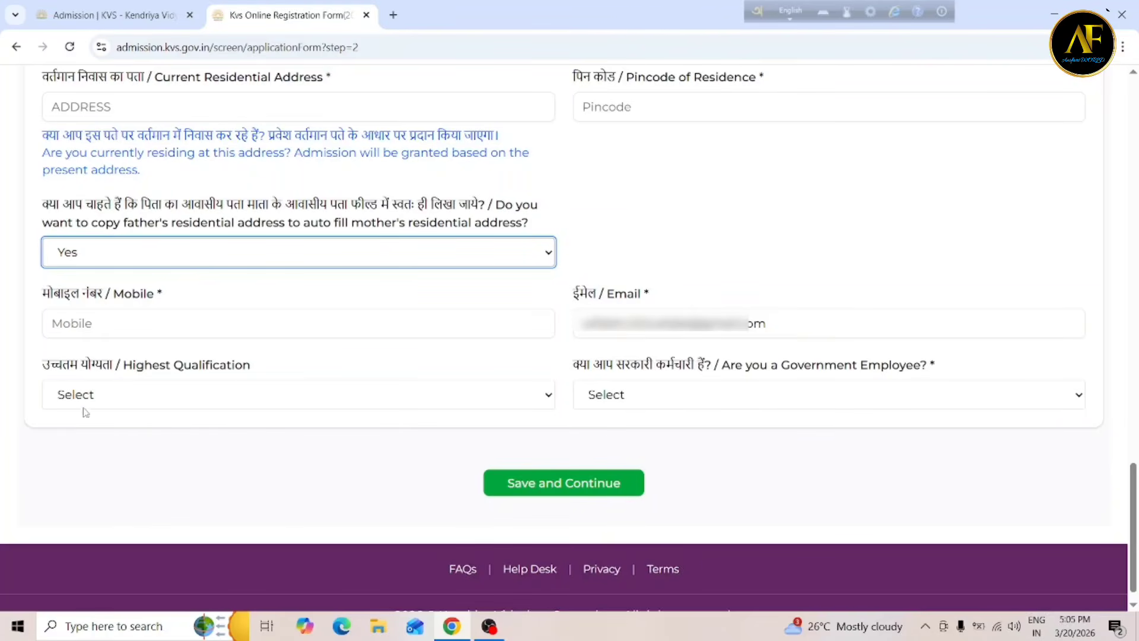
Set the father's highest qualification to Post Graduate (Master's Degree) and Government Employee to Yes.
{"action": "left_click", "coordinate": [117, 395]}
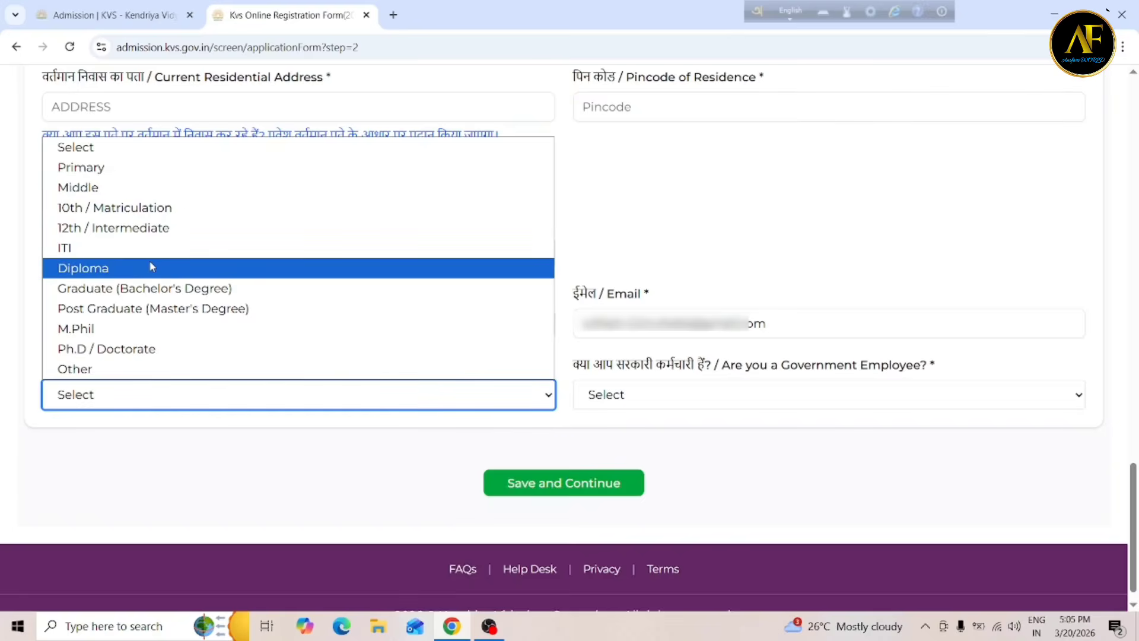
{"action": "left_click", "coordinate": [166, 308]}
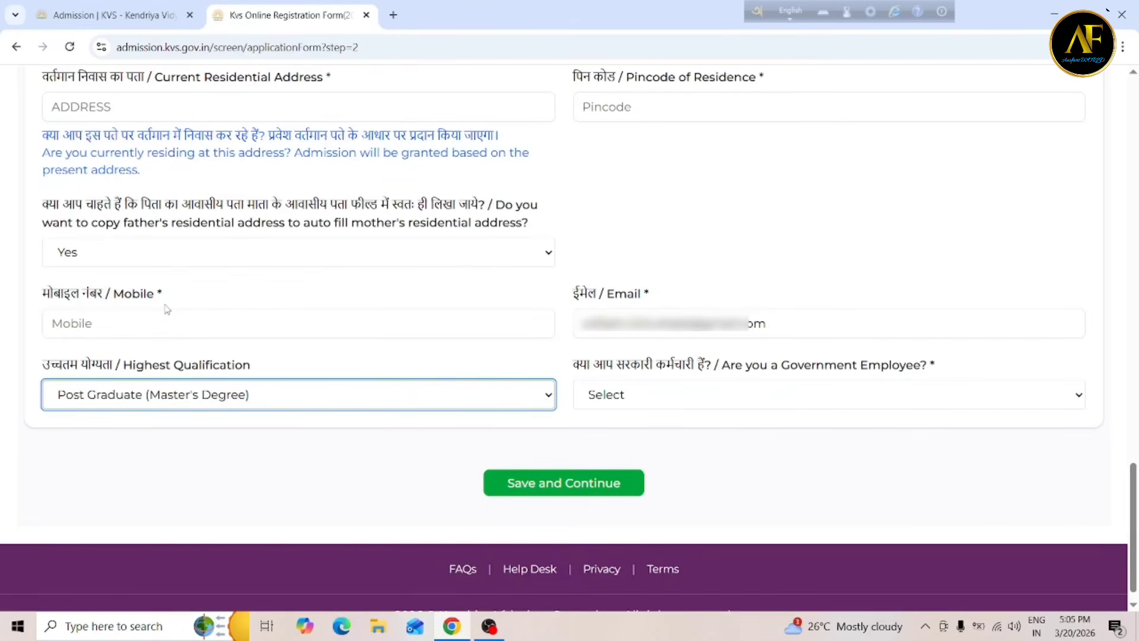
{"action": "left_click", "coordinate": [752, 390]}
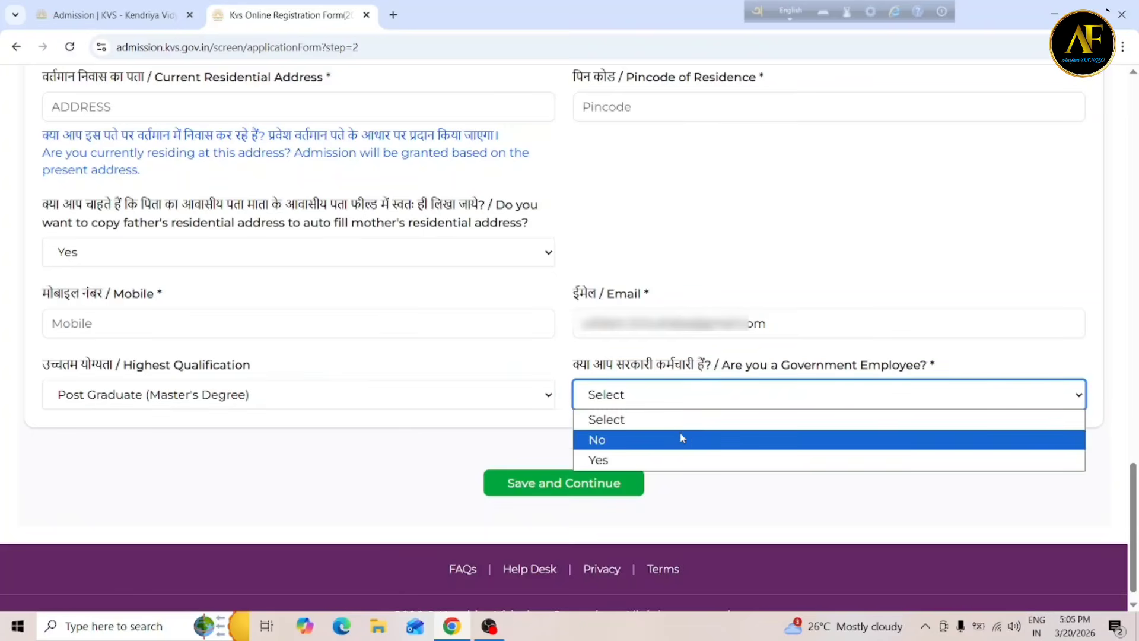
{"action": "left_click", "coordinate": [653, 458]}
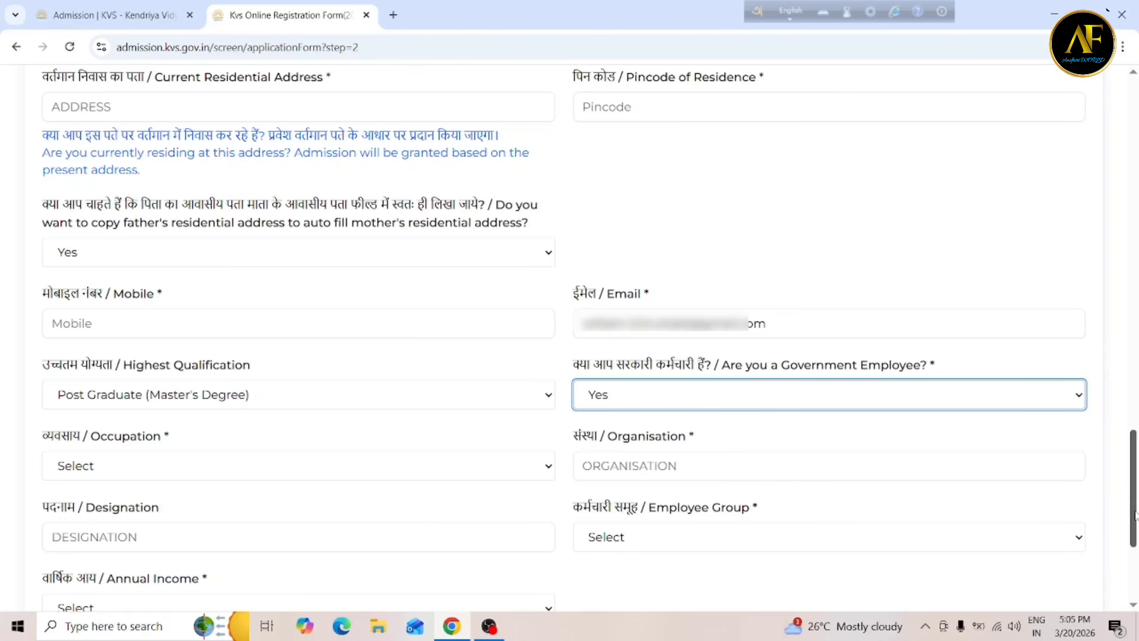
Change the father's Government Employee answer back to No.
{"action": "scroll", "coordinate": [830, 205], "scroll_direction": "down", "scroll_amount": 3}
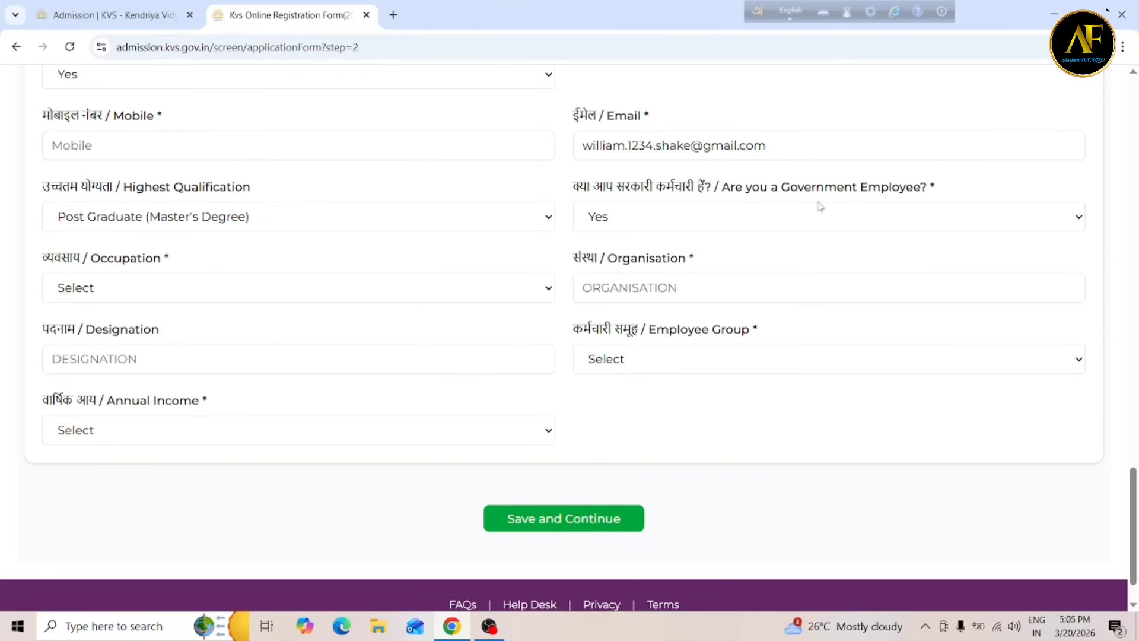
{"action": "left_click", "coordinate": [793, 216]}
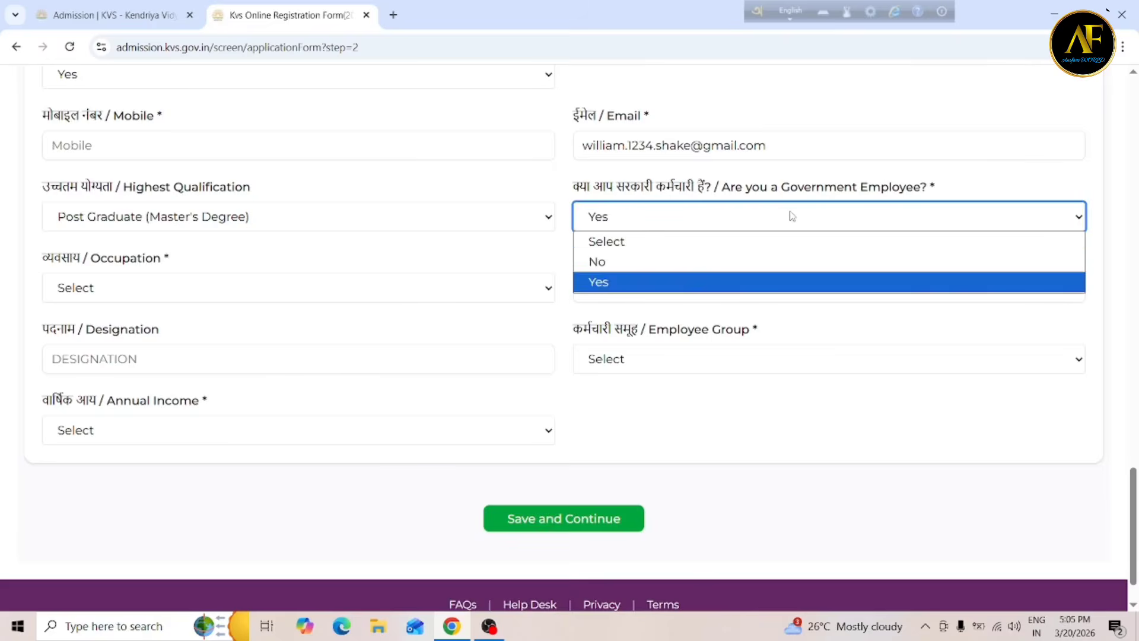
{"action": "left_click", "coordinate": [672, 261]}
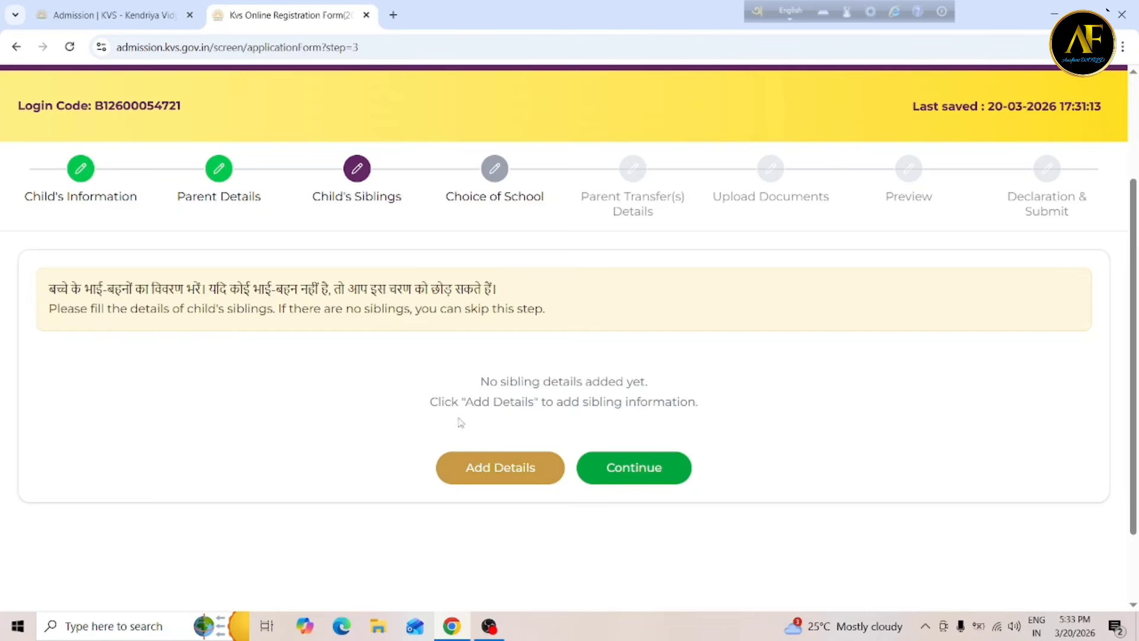
Start a new sibling entry, leaving Gender unselected and Is Studying at Yes.
{"action": "left_click", "coordinate": [475, 472]}
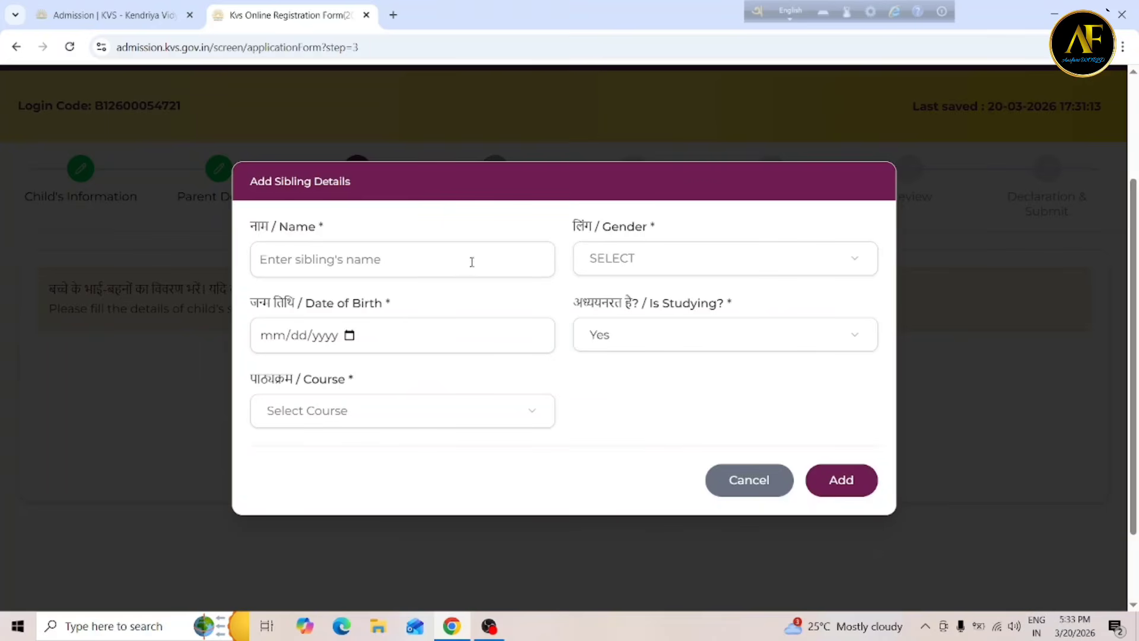
{"action": "left_click", "coordinate": [687, 257]}
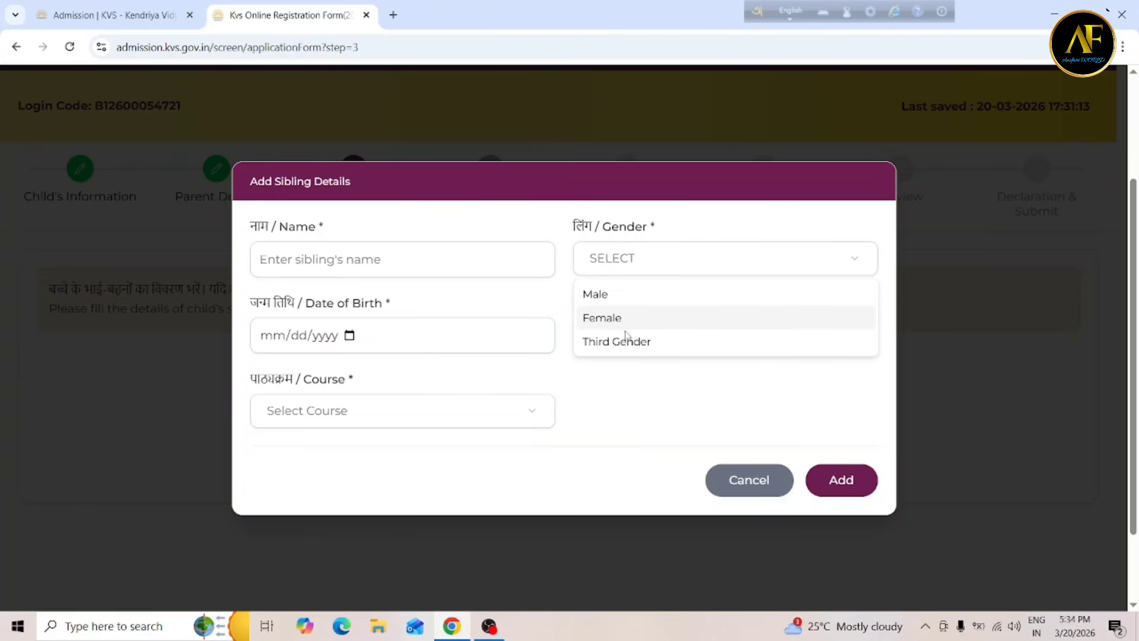
{"action": "left_click", "coordinate": [570, 287]}
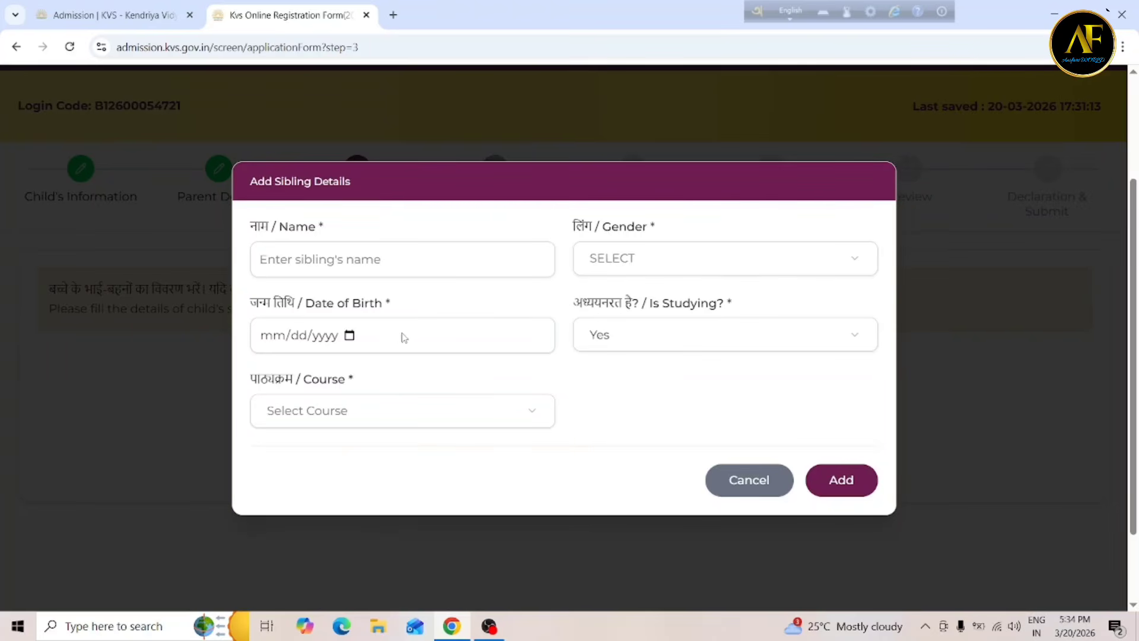
{"action": "left_click", "coordinate": [672, 340]}
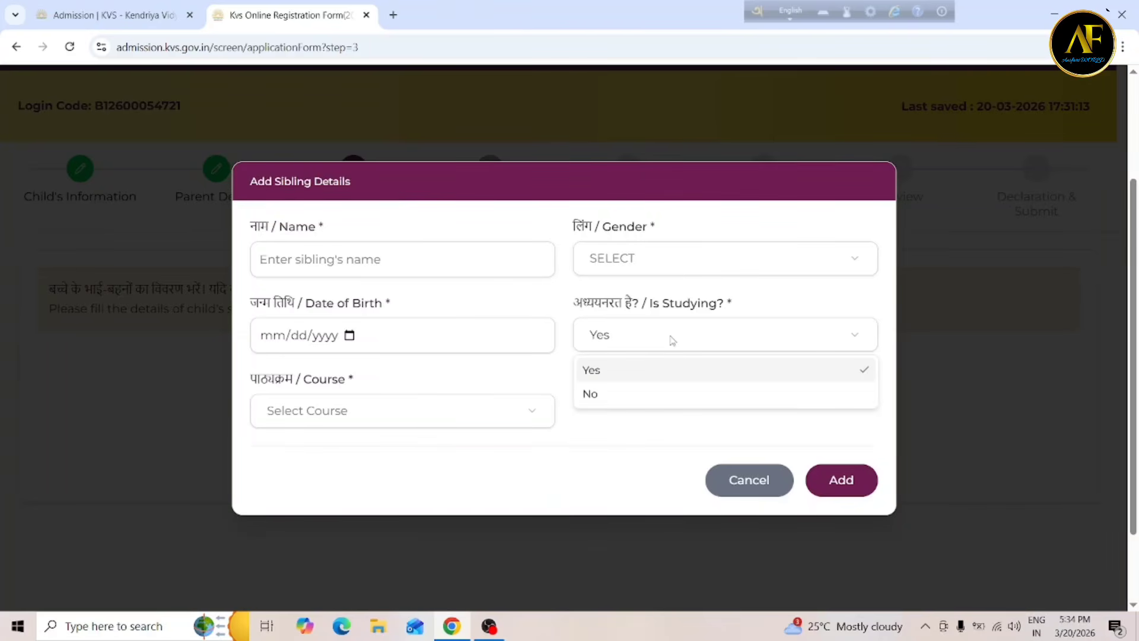
{"action": "left_click", "coordinate": [621, 374]}
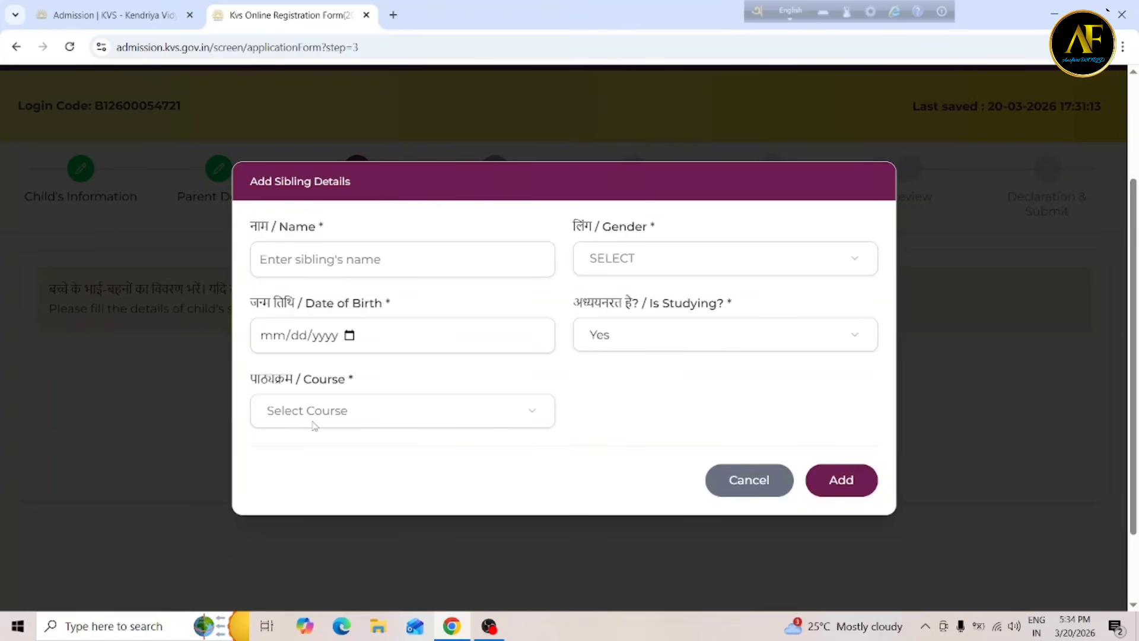
Set the sibling's course to Class 8, replacing an initial pick of Other.
{"action": "left_click", "coordinate": [348, 416]}
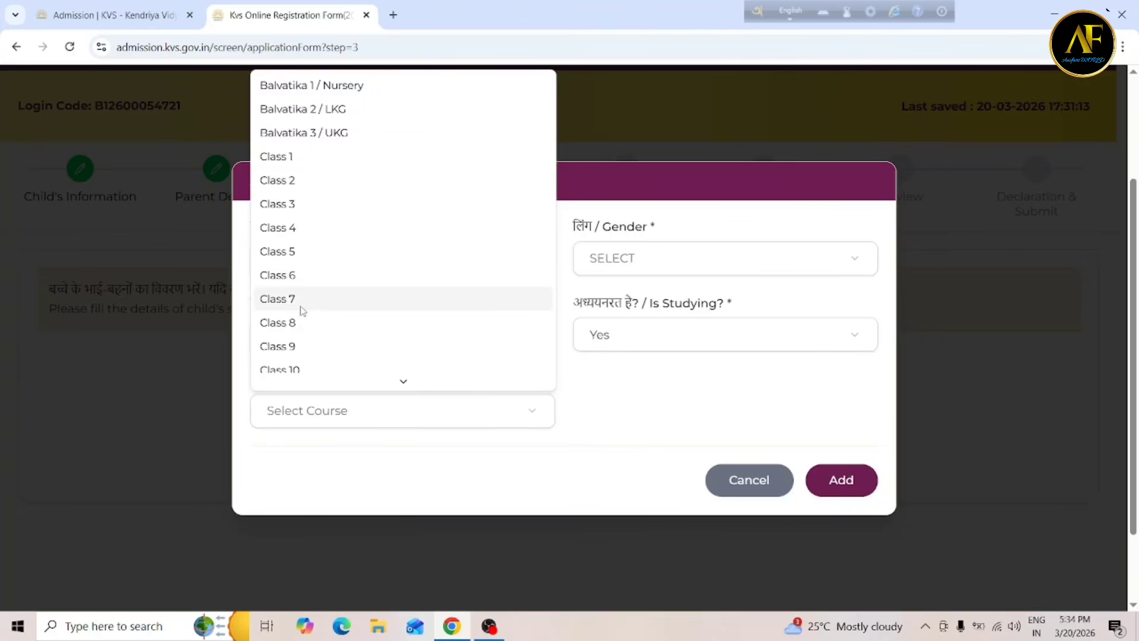
{"action": "left_click", "coordinate": [399, 385]}
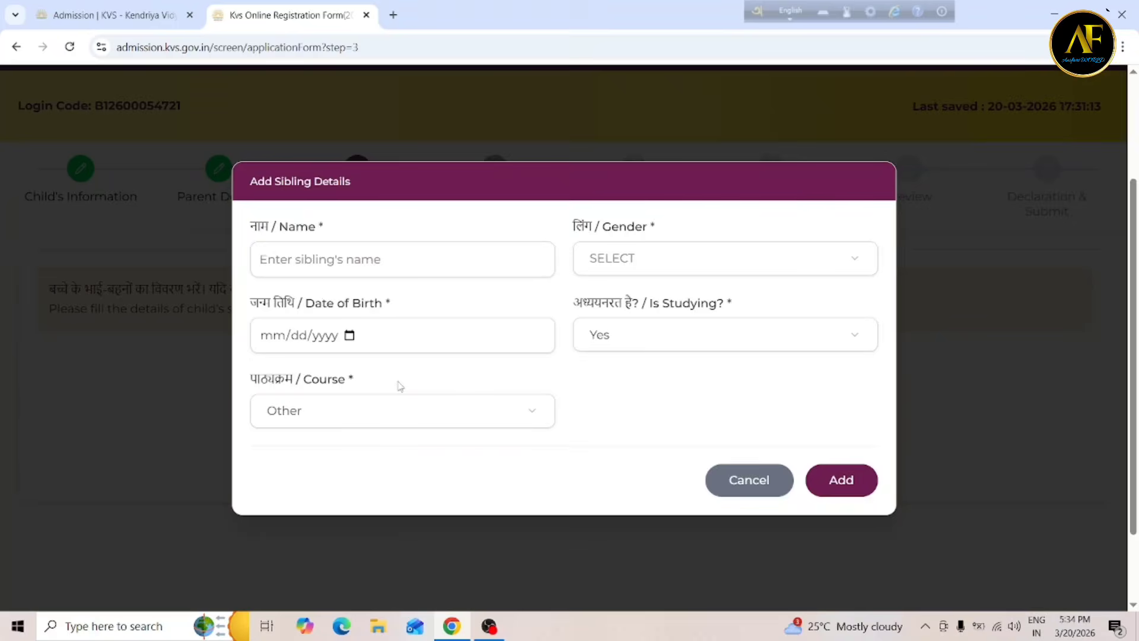
{"action": "left_click", "coordinate": [335, 425]}
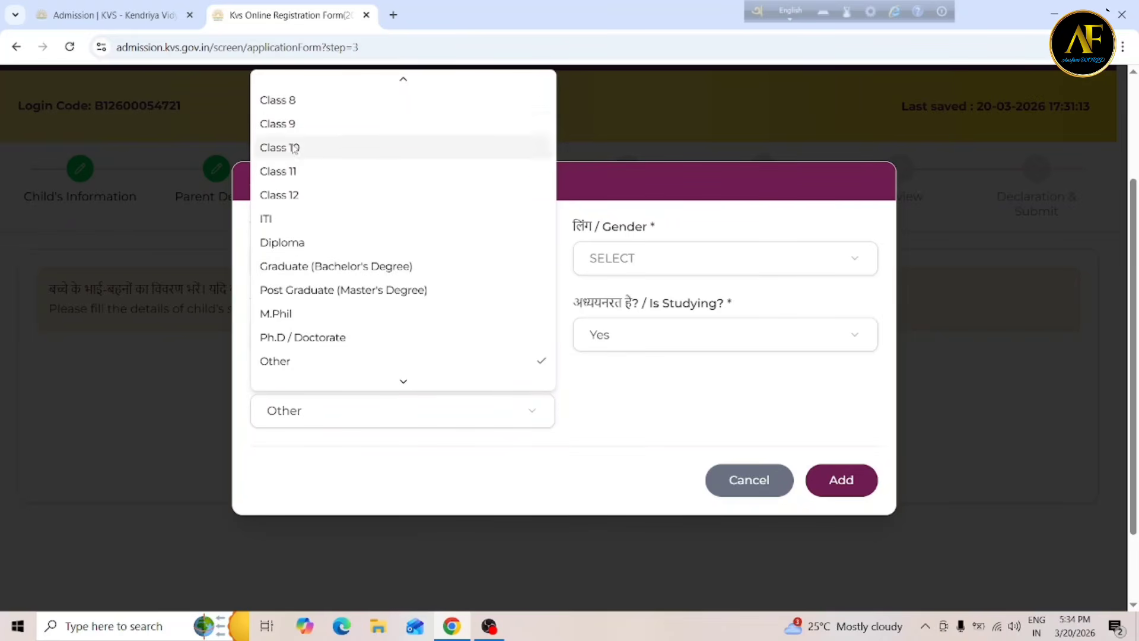
{"action": "left_click", "coordinate": [289, 102]}
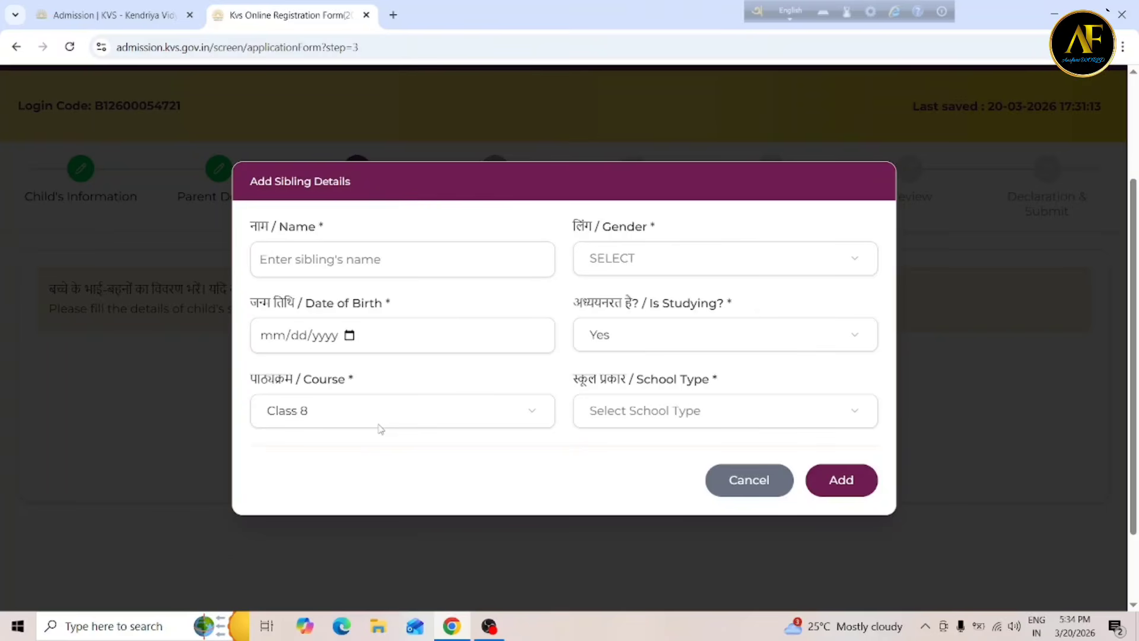
Set the sibling's school type to Kendriya Vidyalaya.
{"action": "left_click", "coordinate": [629, 420]}
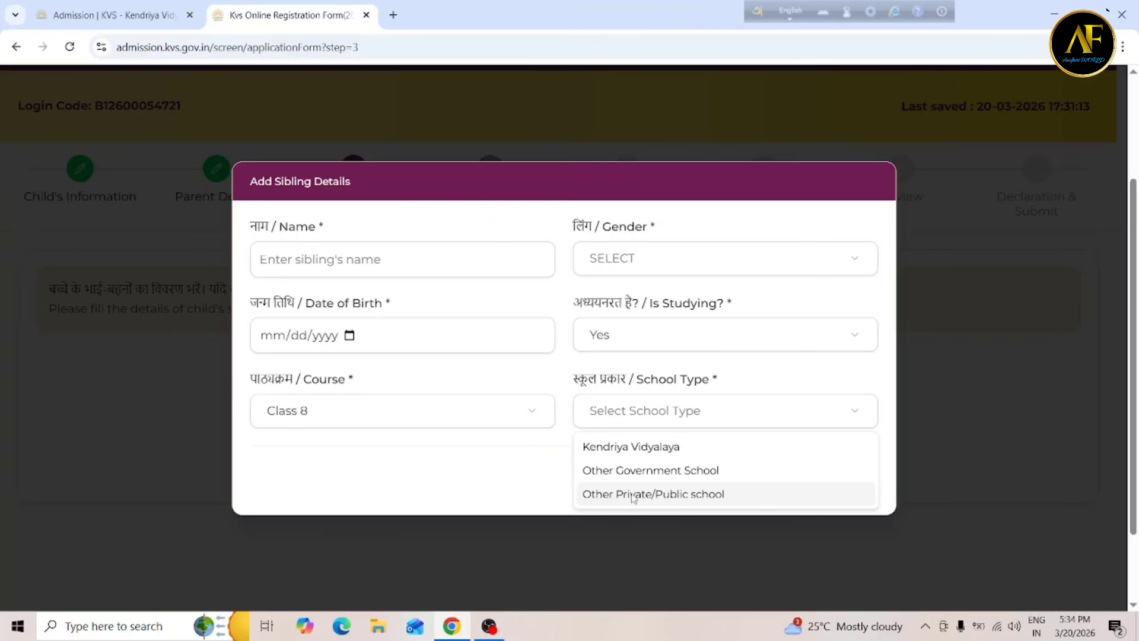
{"action": "left_click", "coordinate": [628, 449]}
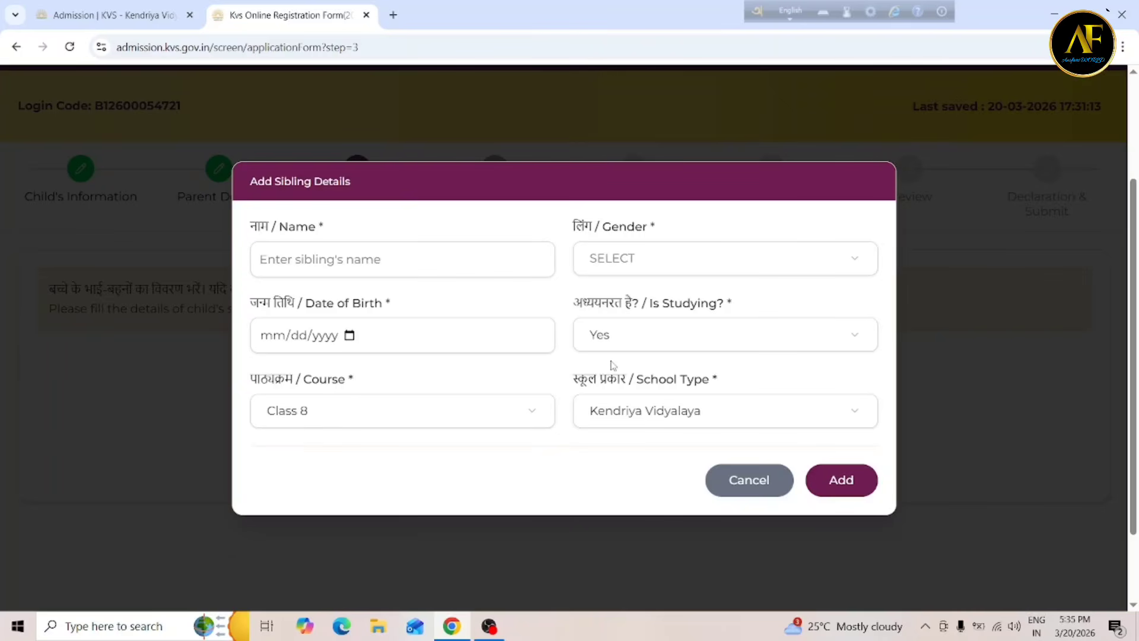
{"action": "left_click_drag", "start_coordinate": [597, 342], "coordinate": [536, 317]}
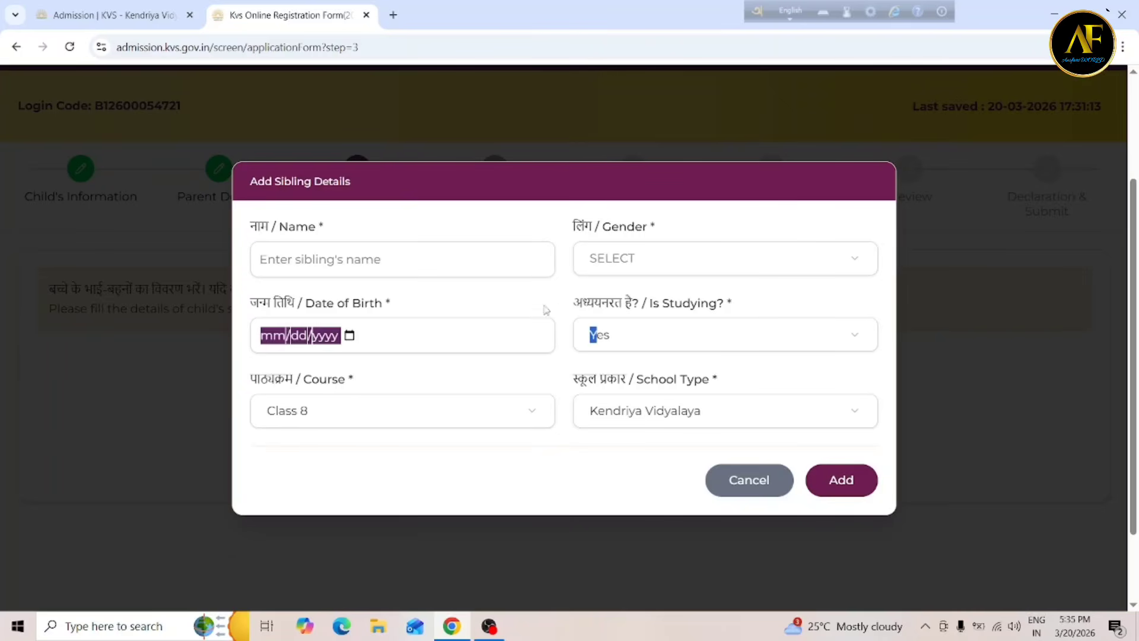
{"action": "left_click", "coordinate": [565, 289]}
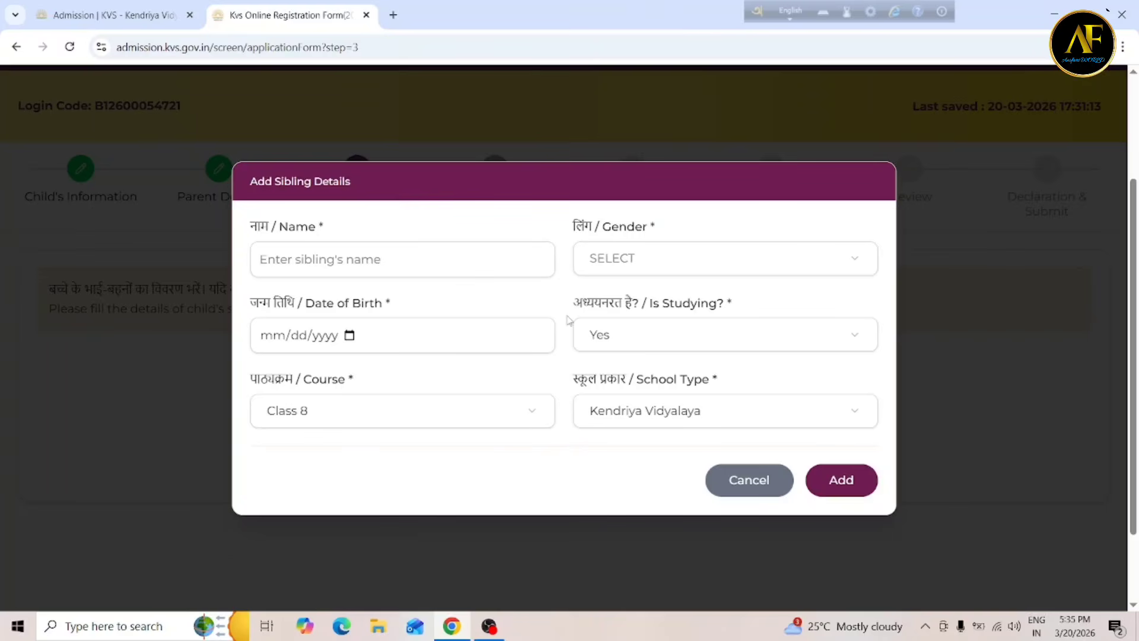
Close the Add Sibling Details form without adding a sibling and continue to Choice of School.
{"action": "left_click", "coordinate": [750, 480]}
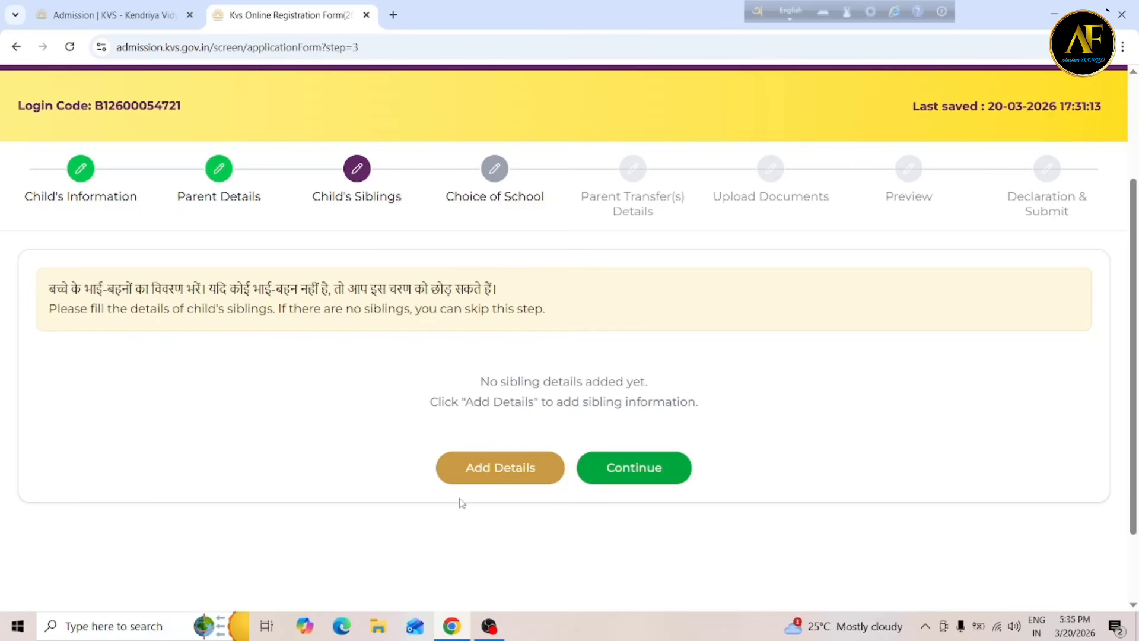
{"action": "left_click", "coordinate": [637, 482]}
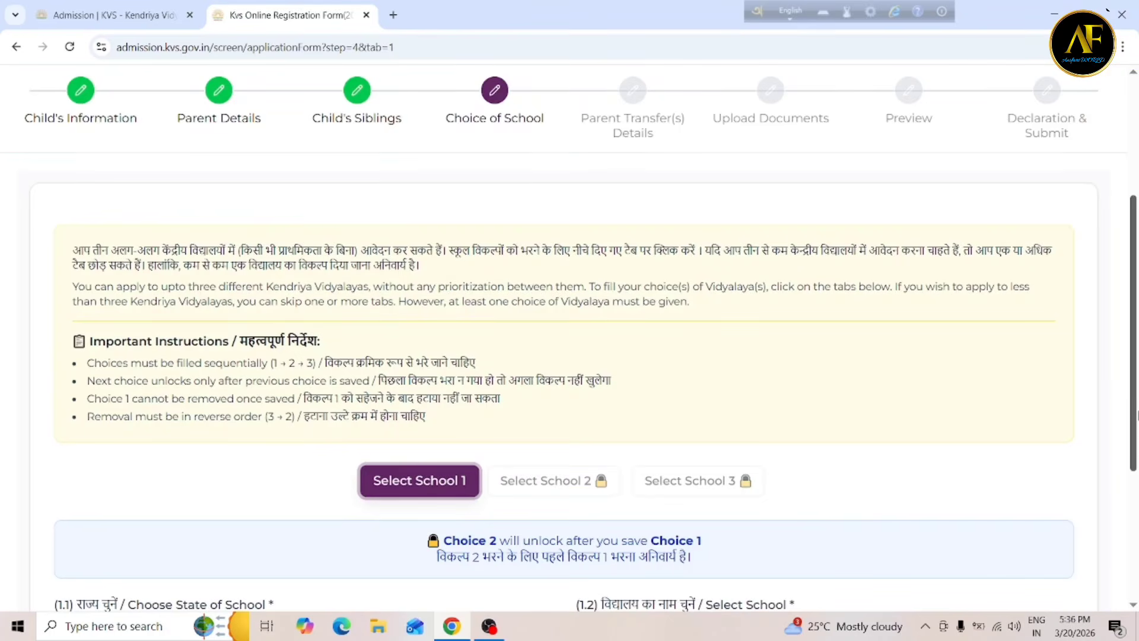
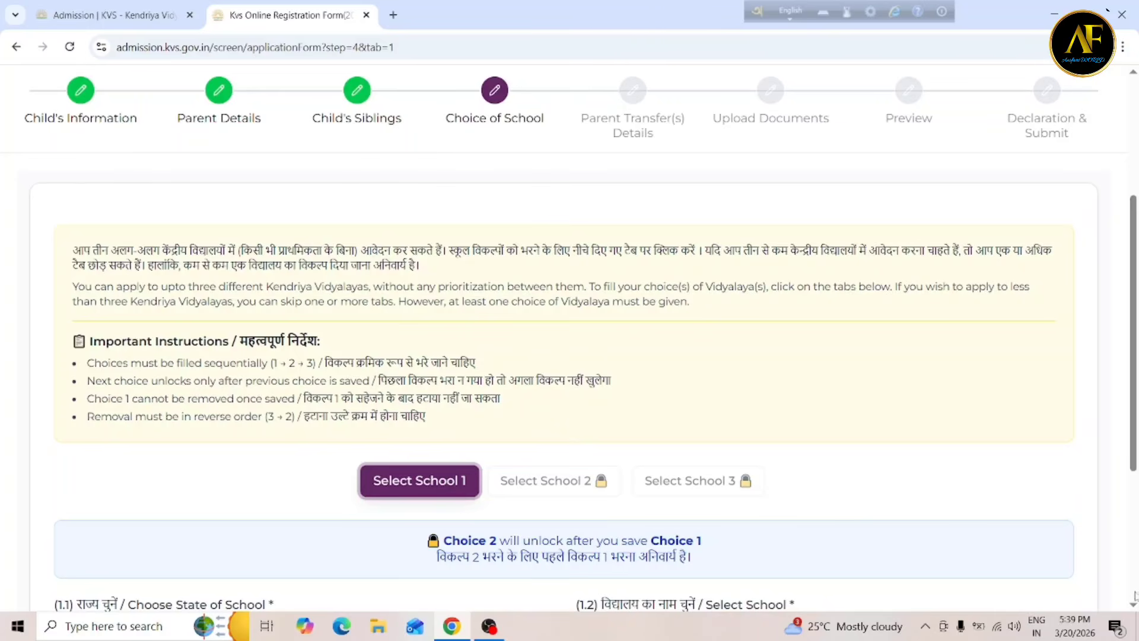
Choose West Bengal as the state for school choice 1.
{"action": "scroll", "coordinate": [1135, 600], "scroll_direction": "down", "scroll_amount": 2}
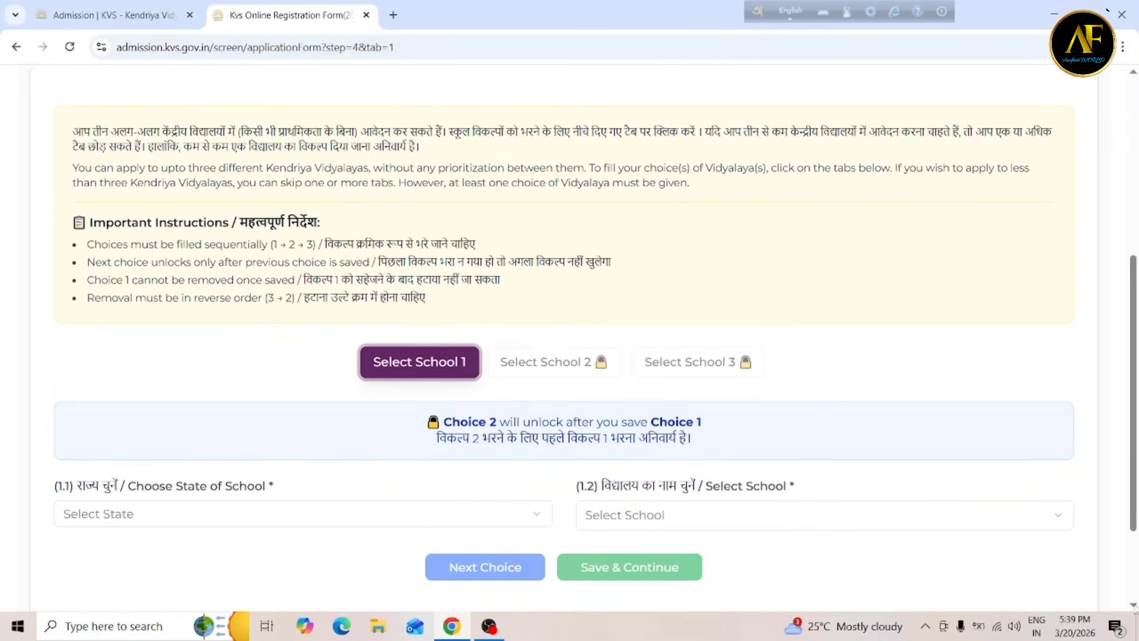
{"action": "scroll", "coordinate": [1135, 608], "scroll_direction": "down", "scroll_amount": 2}
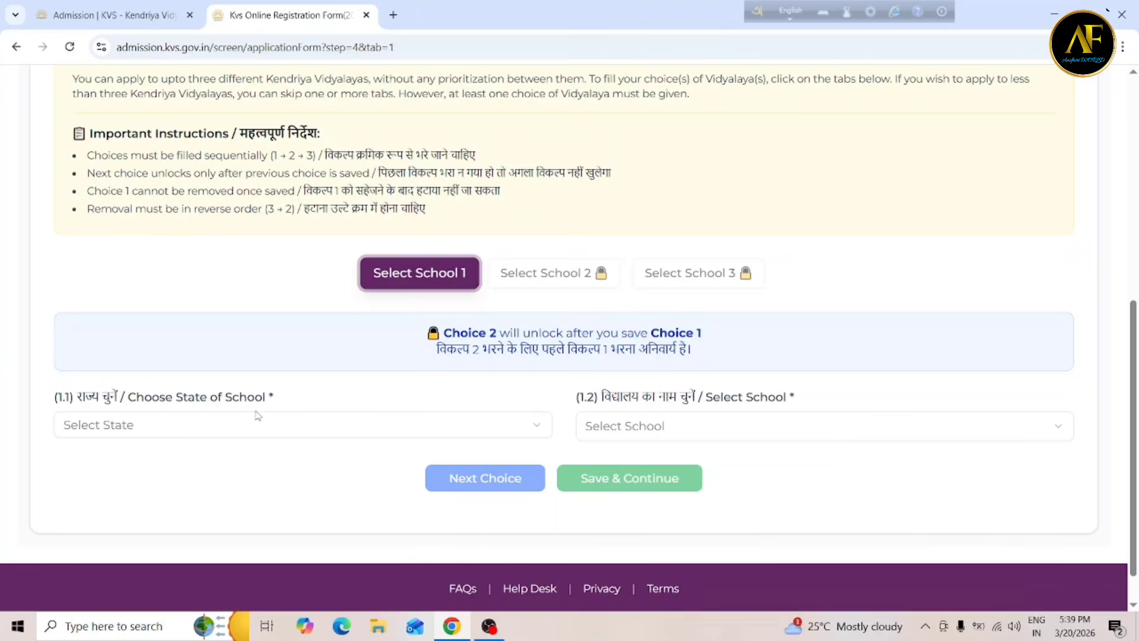
{"action": "left_click", "coordinate": [153, 424]}
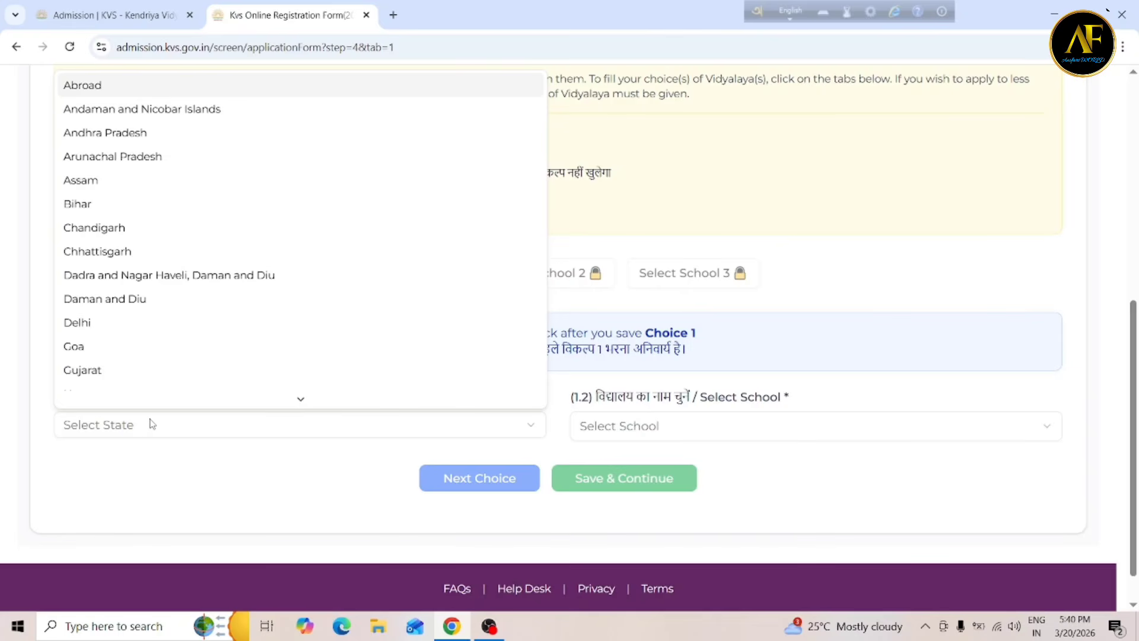
{"action": "key", "text": "w"}
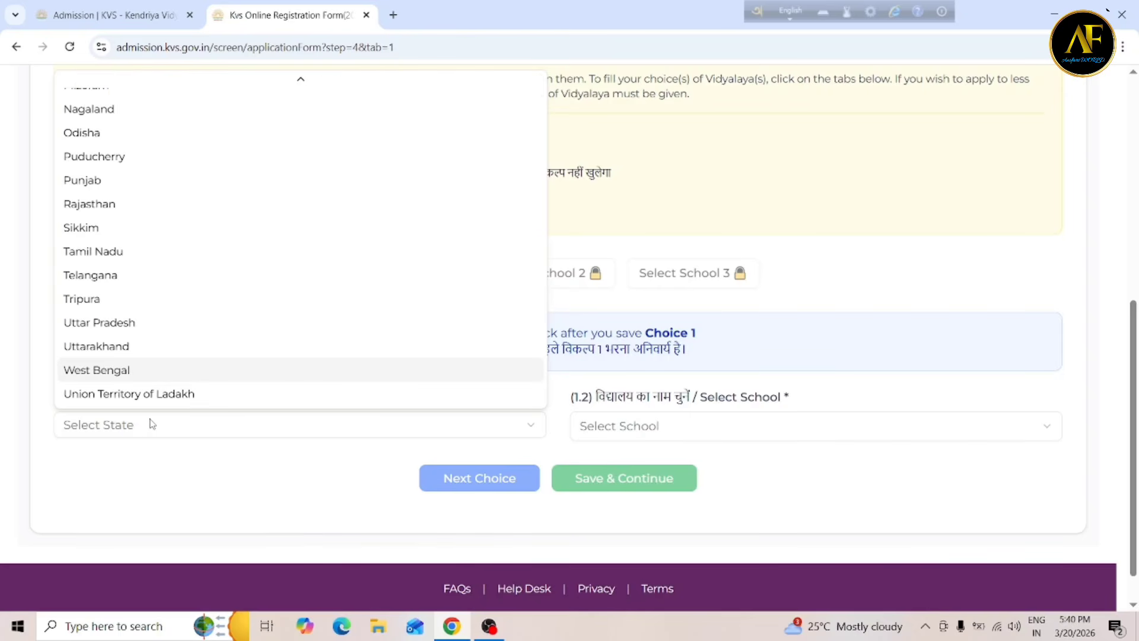
{"action": "key", "text": "Return"}
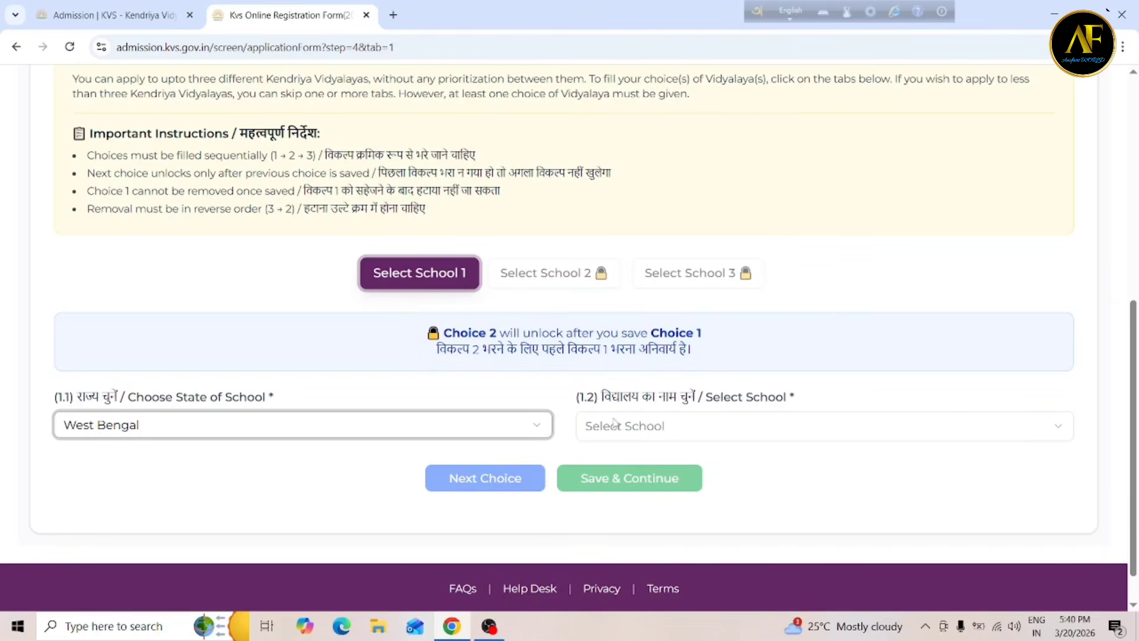
Pick PM SHRI Kendriya Vidyalaya Ballygunge from the West Bengal school list.
{"action": "left_click", "coordinate": [656, 426]}
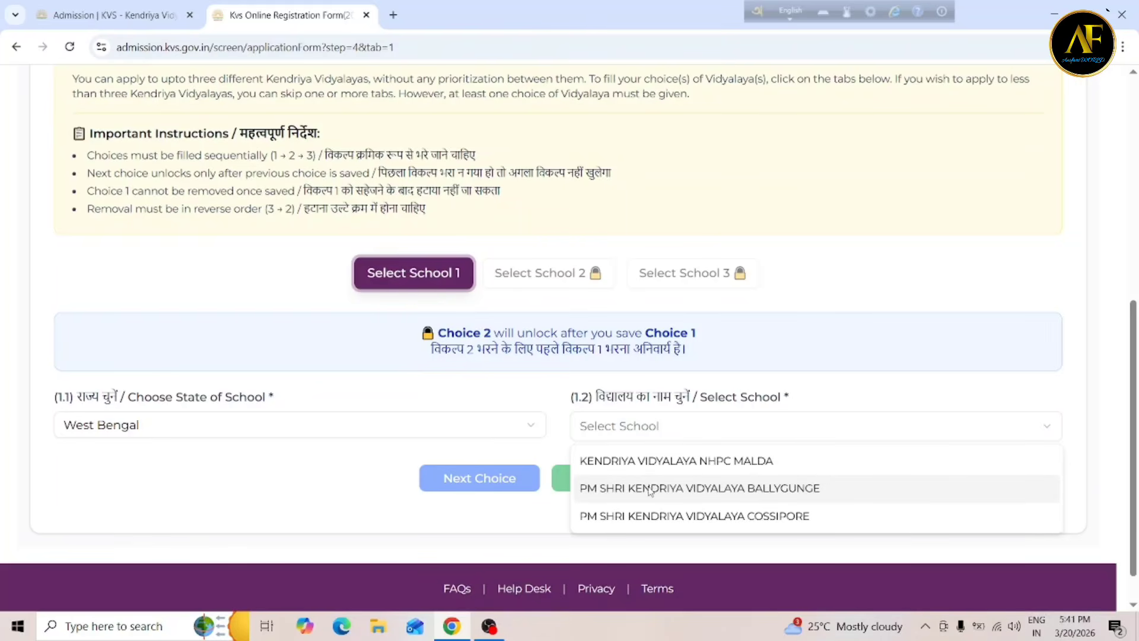
{"action": "left_click", "coordinate": [680, 488]}
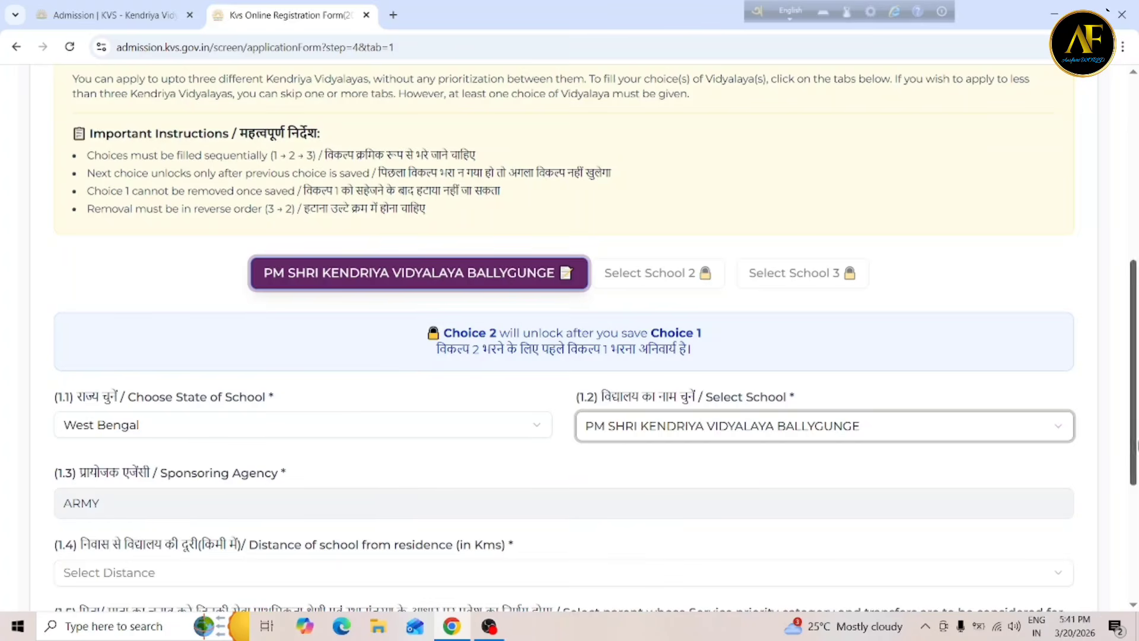
Set the distance to less than or equal to 5 km and Father as the parent considered.
{"action": "scroll", "coordinate": [272, 350], "scroll_direction": "down", "scroll_amount": 3}
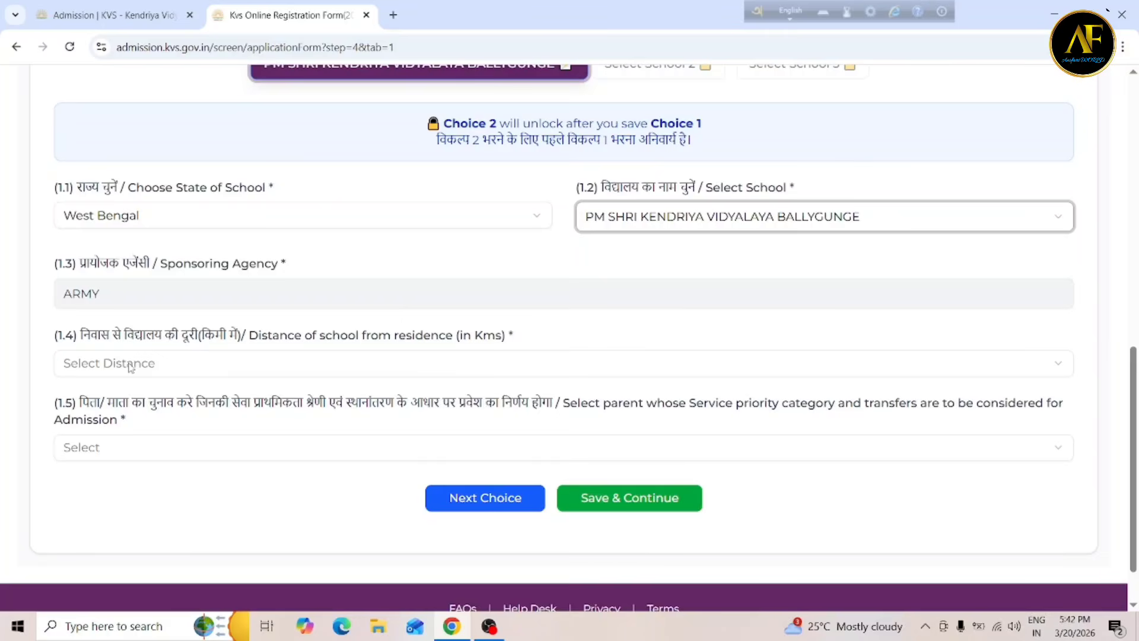
{"action": "left_click", "coordinate": [101, 364]}
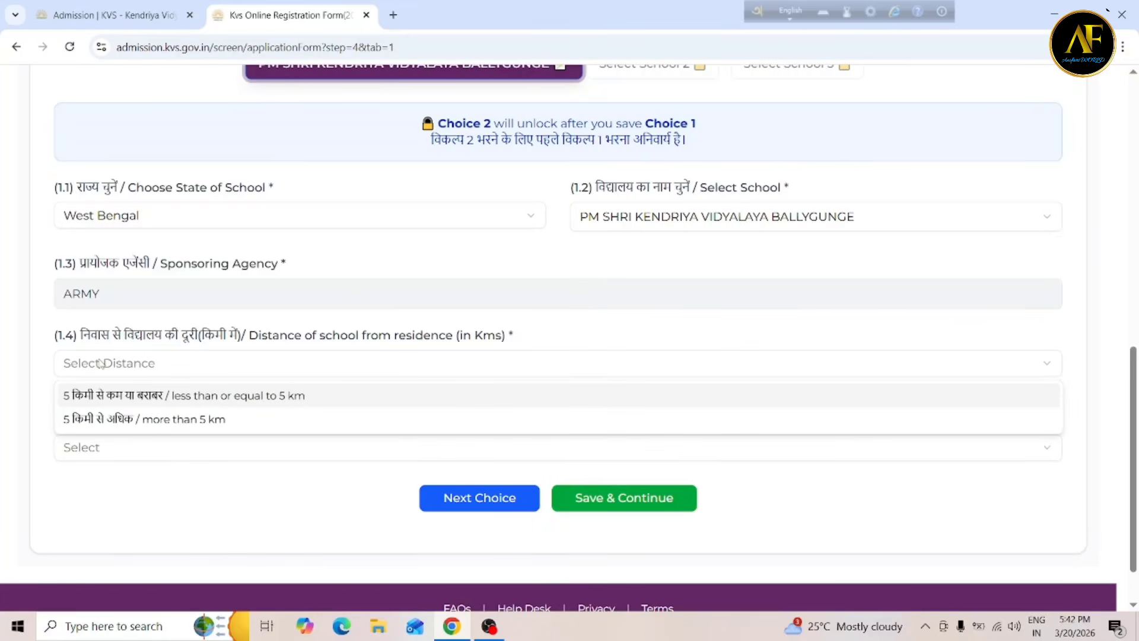
{"action": "left_click", "coordinate": [101, 363]}
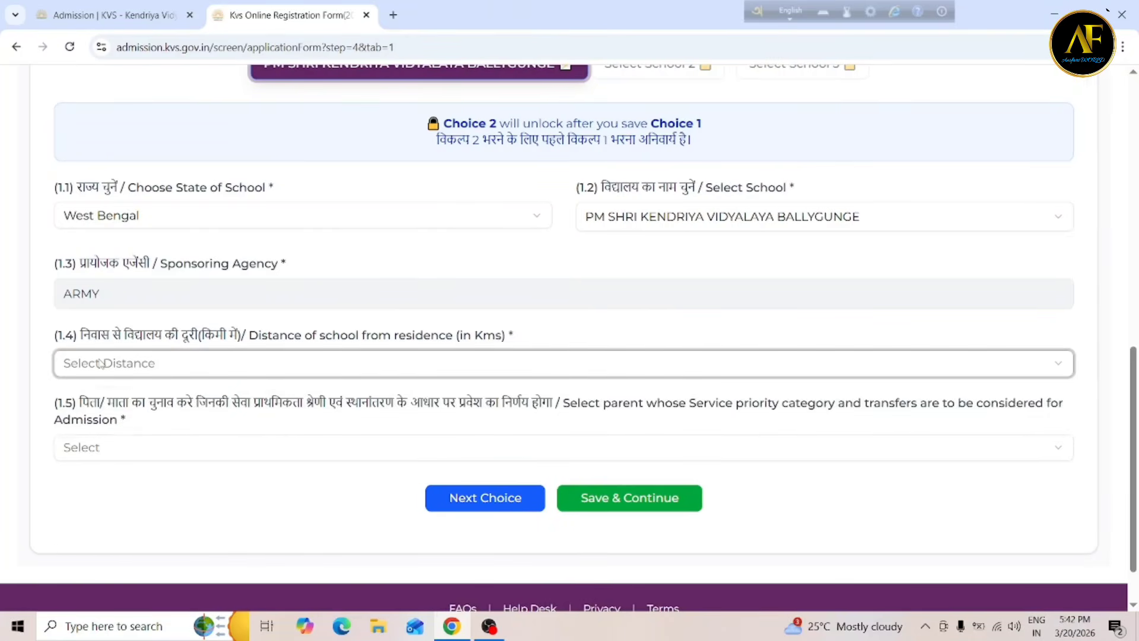
{"action": "left_click", "coordinate": [101, 364]}
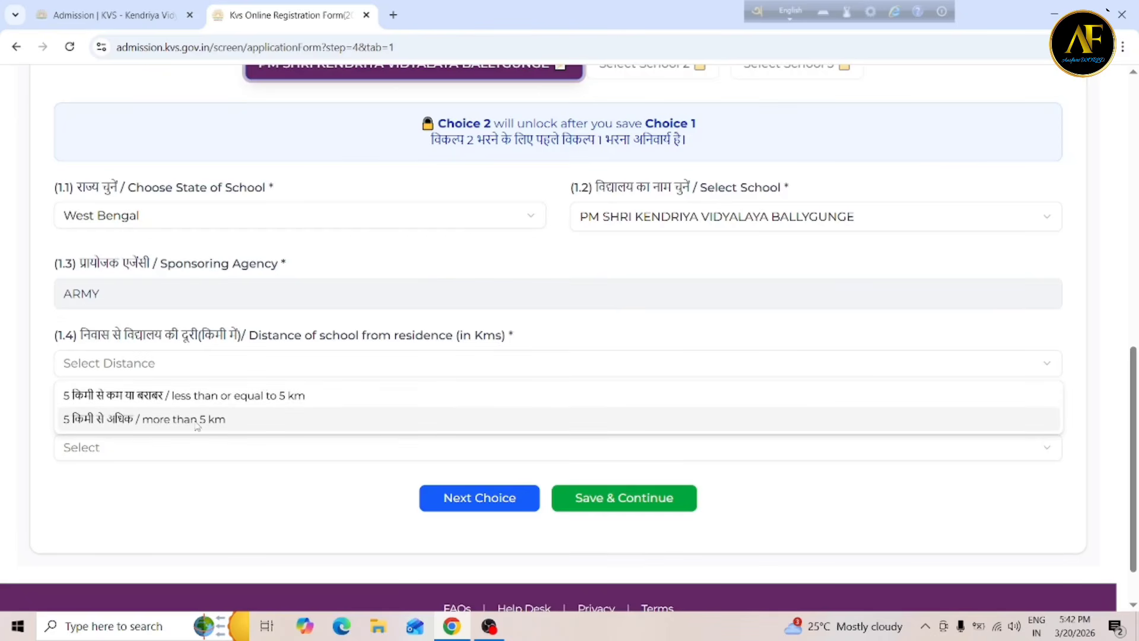
{"action": "left_click", "coordinate": [261, 398]}
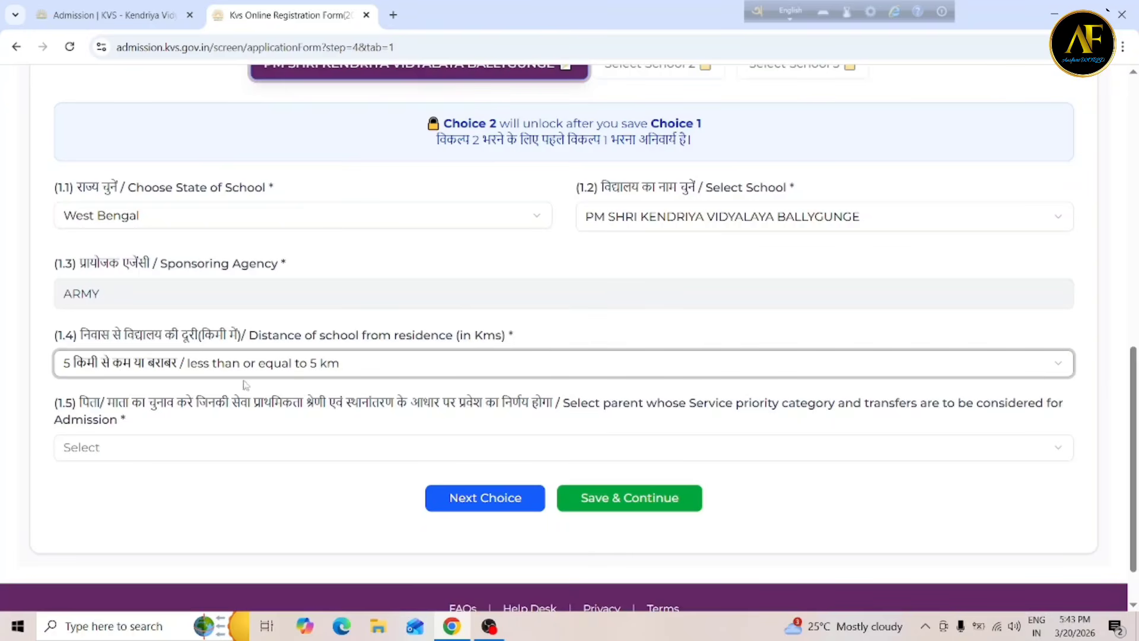
{"action": "left_click", "coordinate": [101, 456]}
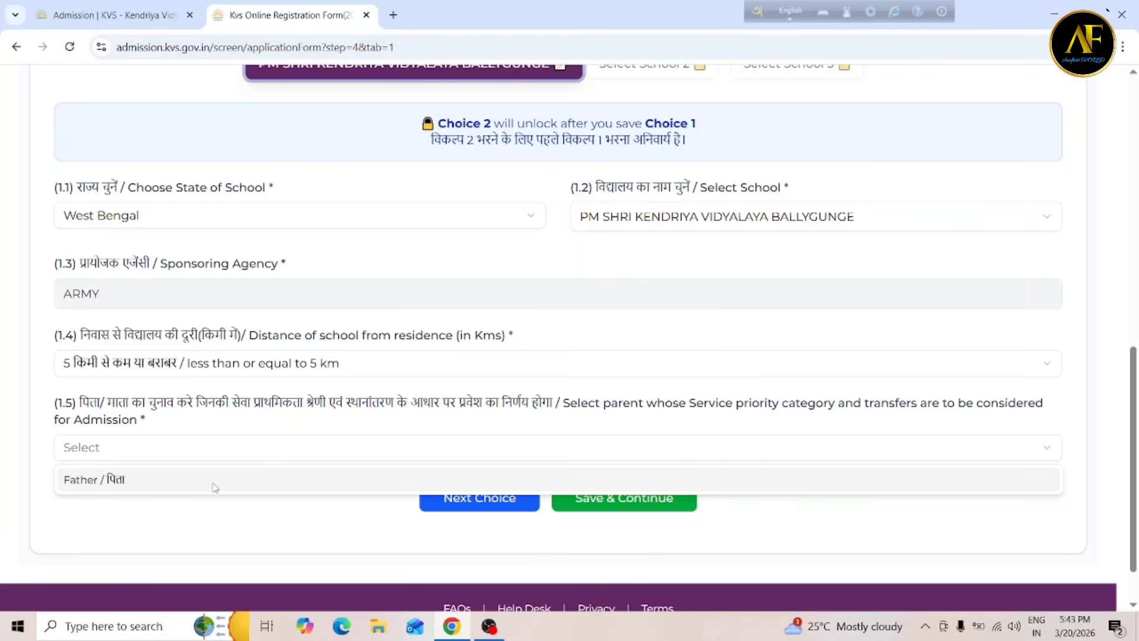
{"action": "left_click", "coordinate": [111, 479]}
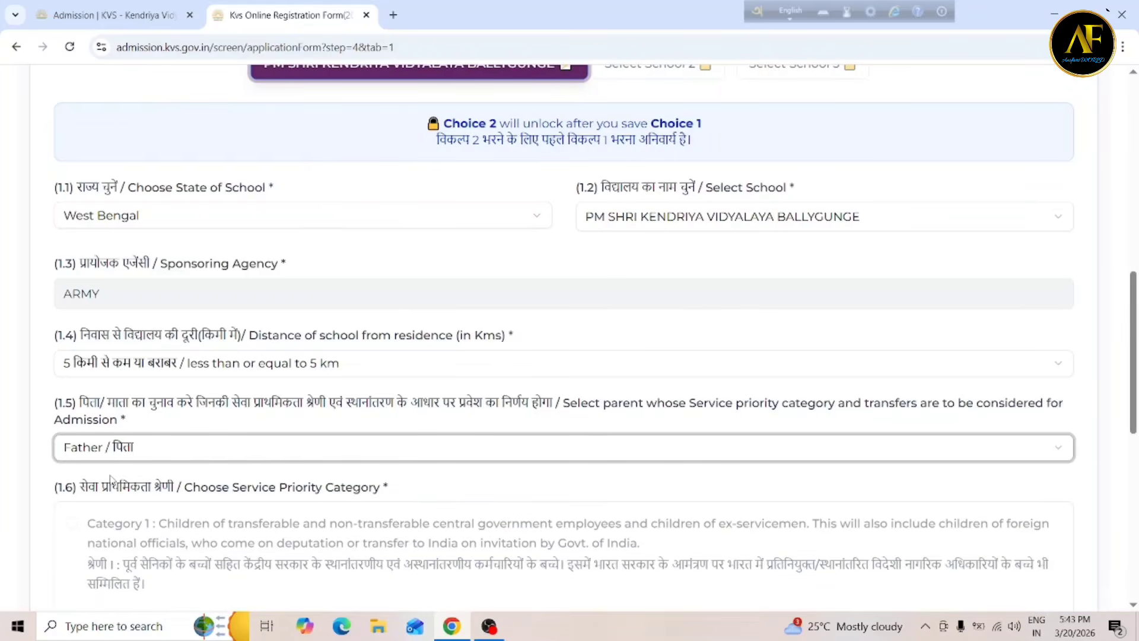
Answer Yes to father's transfer within 7 years and save choice 1 with Next Choice.
{"action": "scroll", "coordinate": [111, 479], "scroll_direction": "down", "scroll_amount": 5}
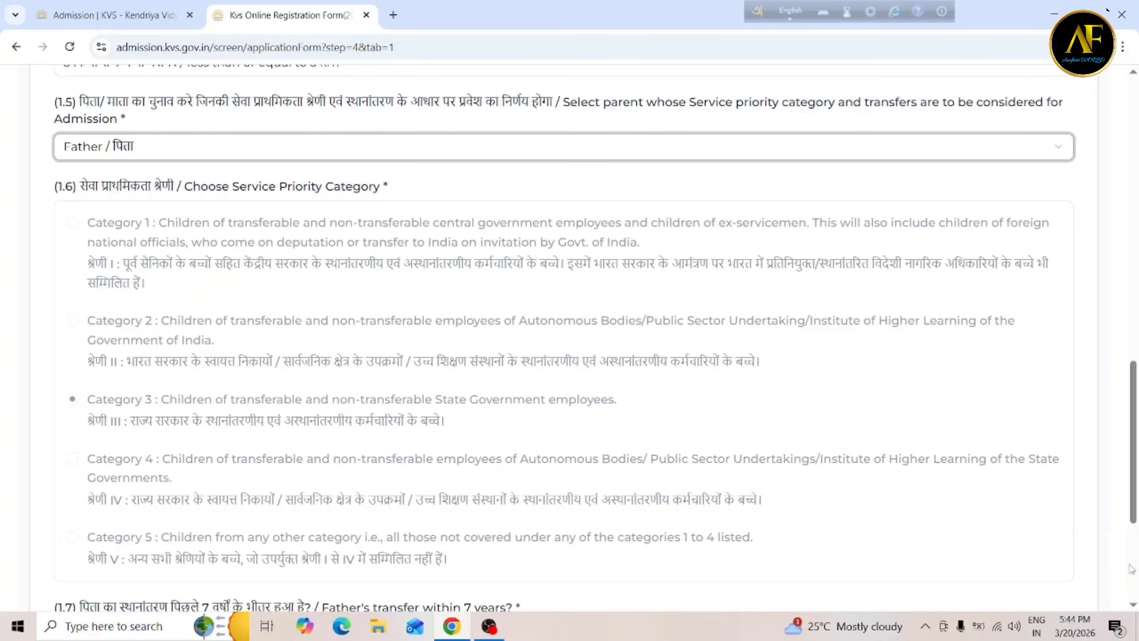
{"action": "scroll", "coordinate": [1135, 606], "scroll_direction": "down", "scroll_amount": 4}
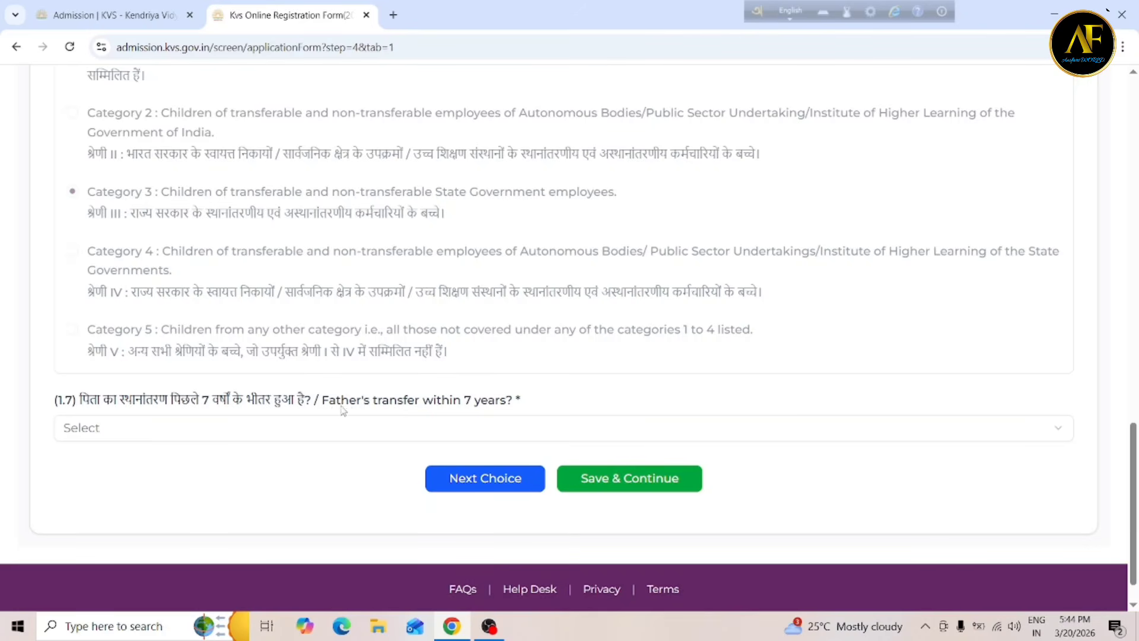
{"action": "left_click", "coordinate": [214, 438]}
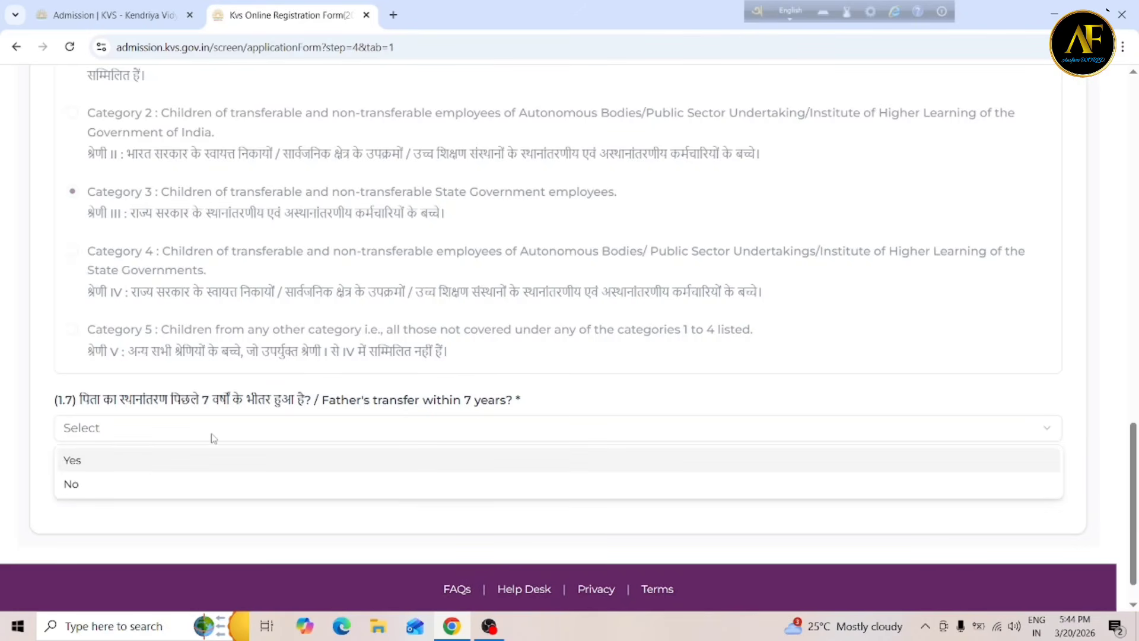
{"action": "left_click", "coordinate": [110, 461]}
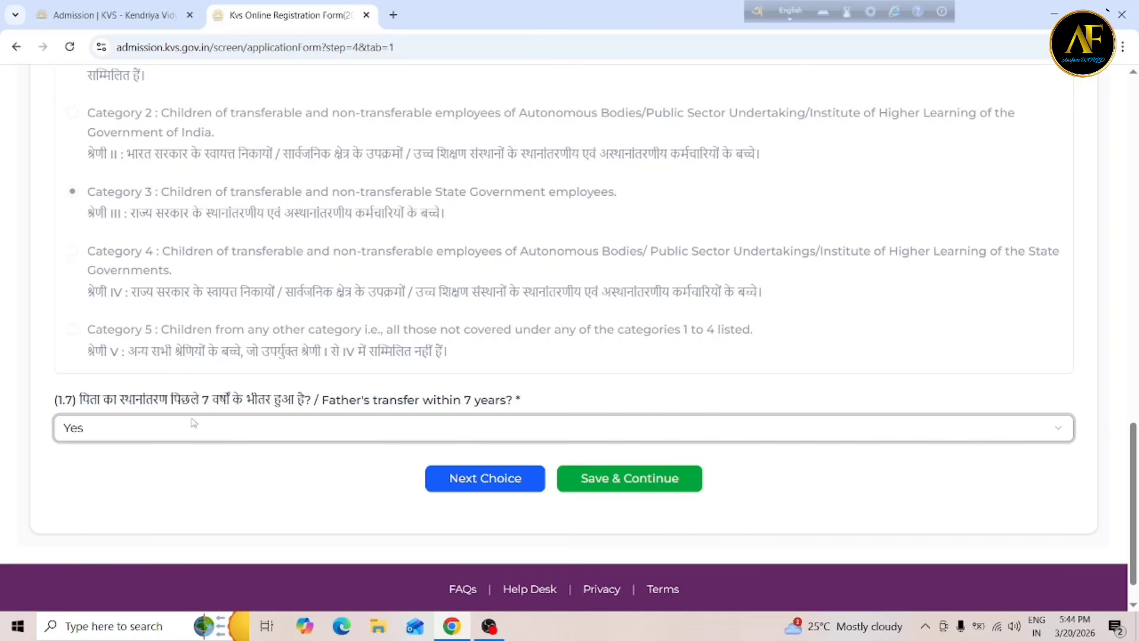
{"action": "left_click", "coordinate": [196, 425]}
{"action": "left_click", "coordinate": [121, 484]}
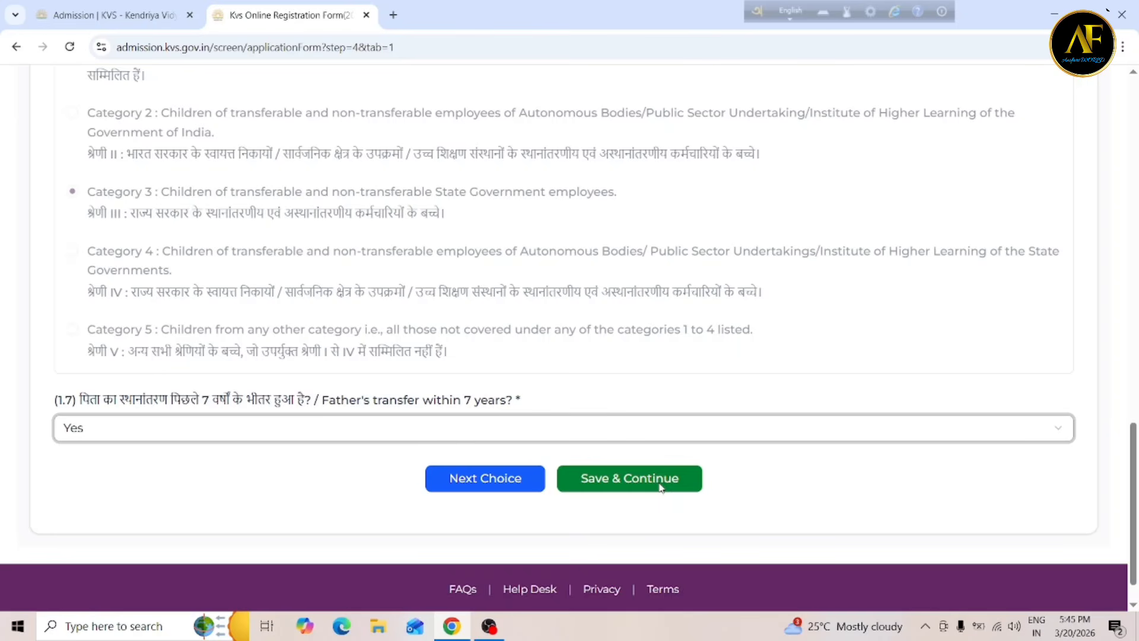
{"action": "left_click", "coordinate": [478, 481]}
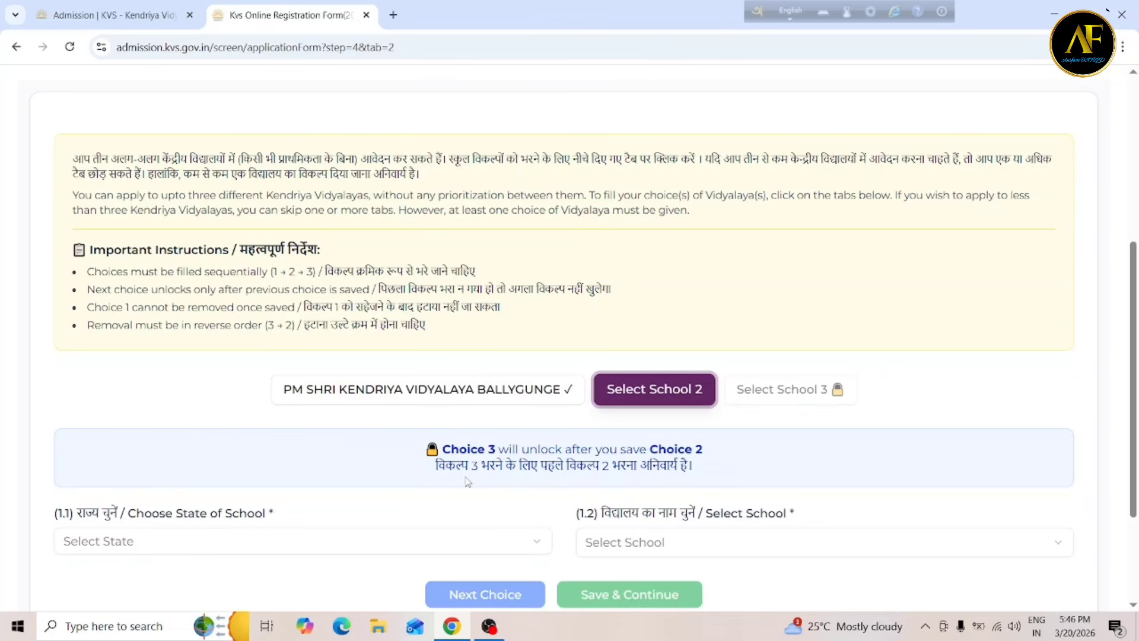
Set choice 2 to West Bengal and PM SHRI Kendriya Vidyalaya Cossipore.
{"action": "scroll", "coordinate": [749, 537], "scroll_direction": "down", "scroll_amount": 2}
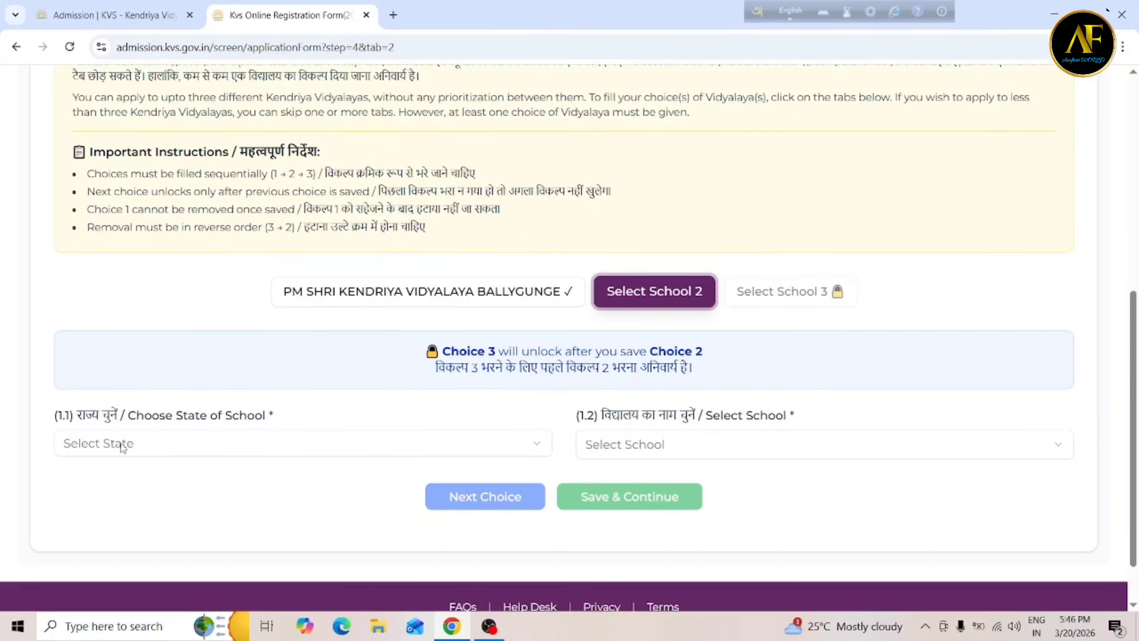
{"action": "left_click", "coordinate": [121, 444]}
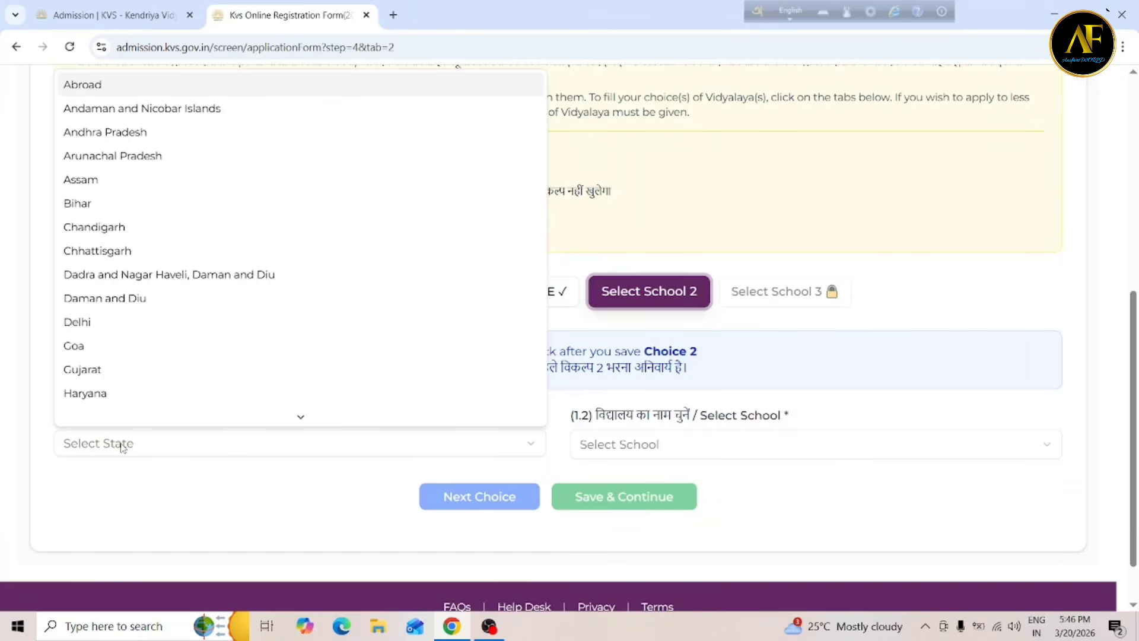
{"action": "key", "text": "w"}
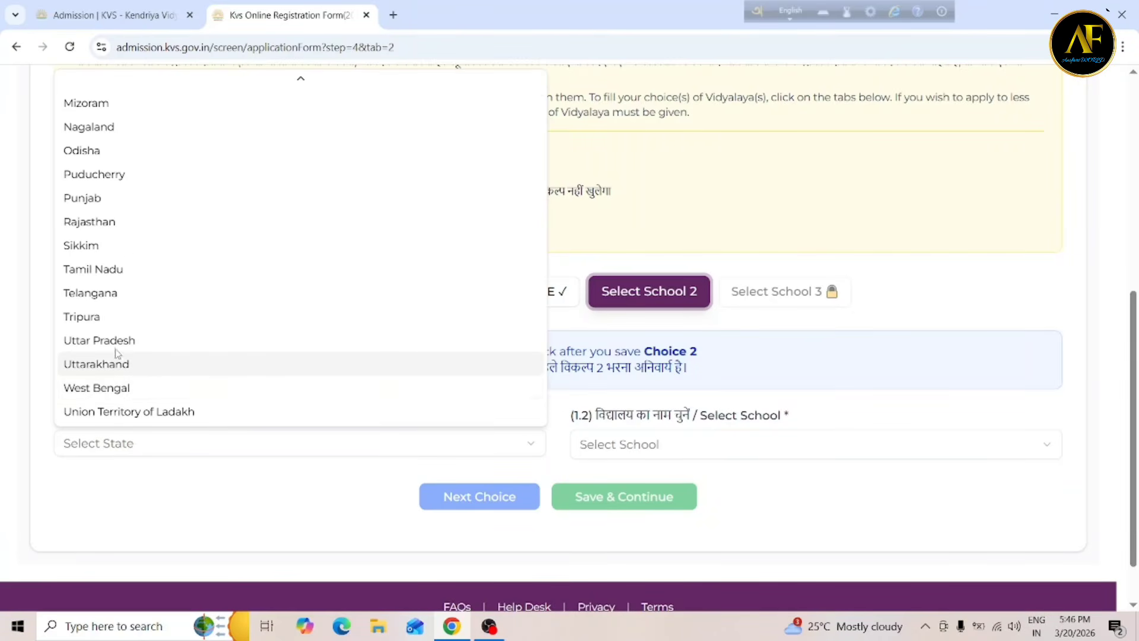
{"action": "left_click", "coordinate": [126, 387]}
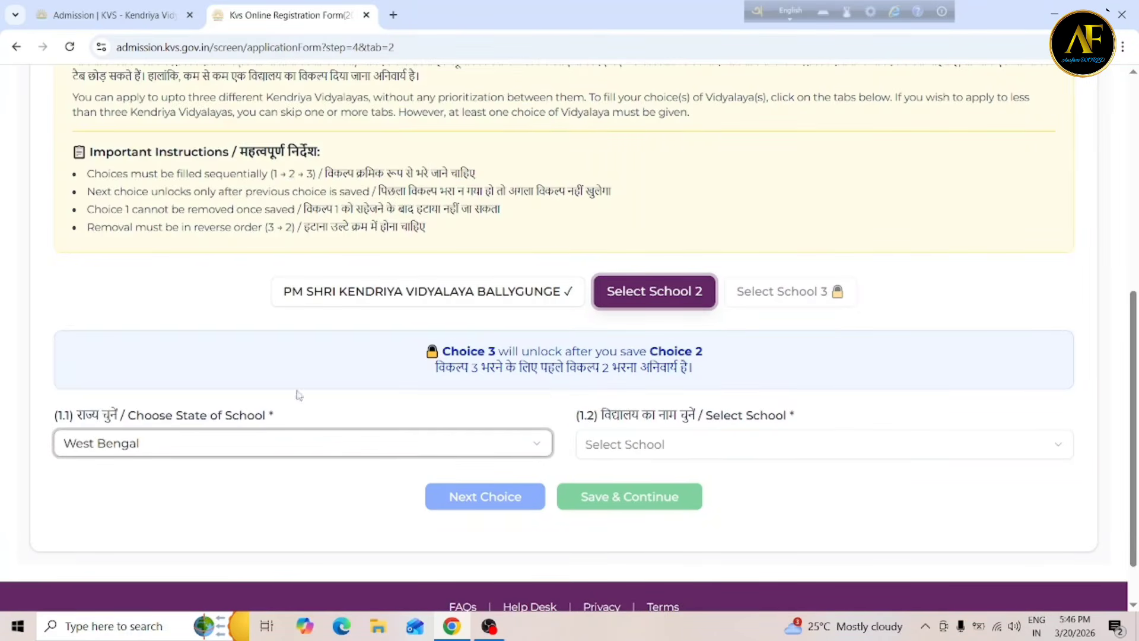
{"action": "left_click", "coordinate": [689, 447]}
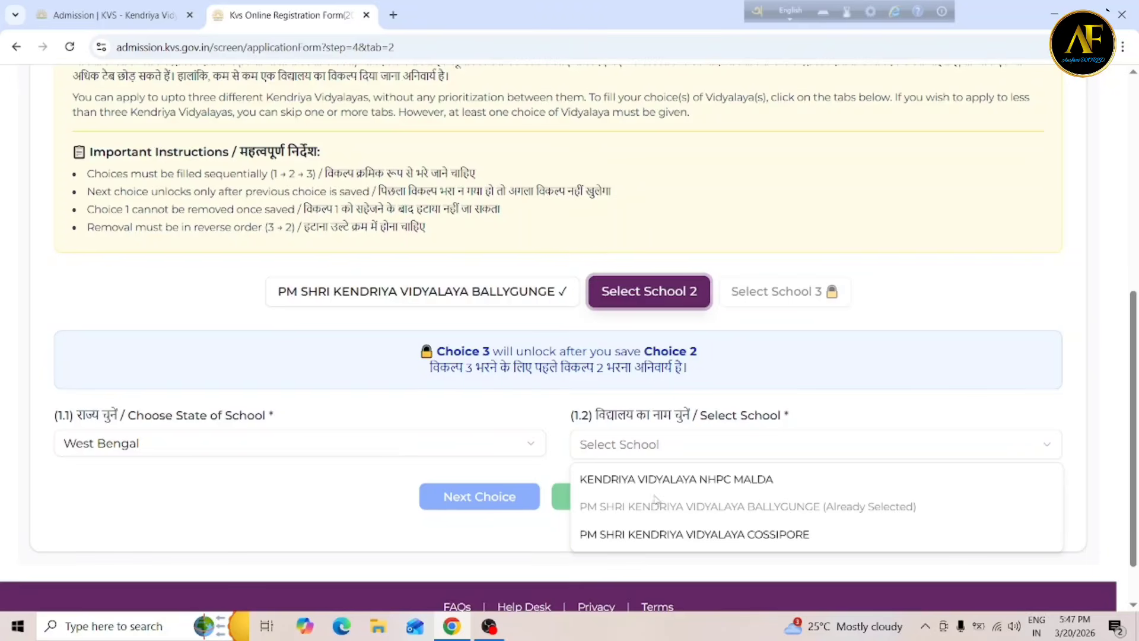
{"action": "left_click", "coordinate": [663, 536]}
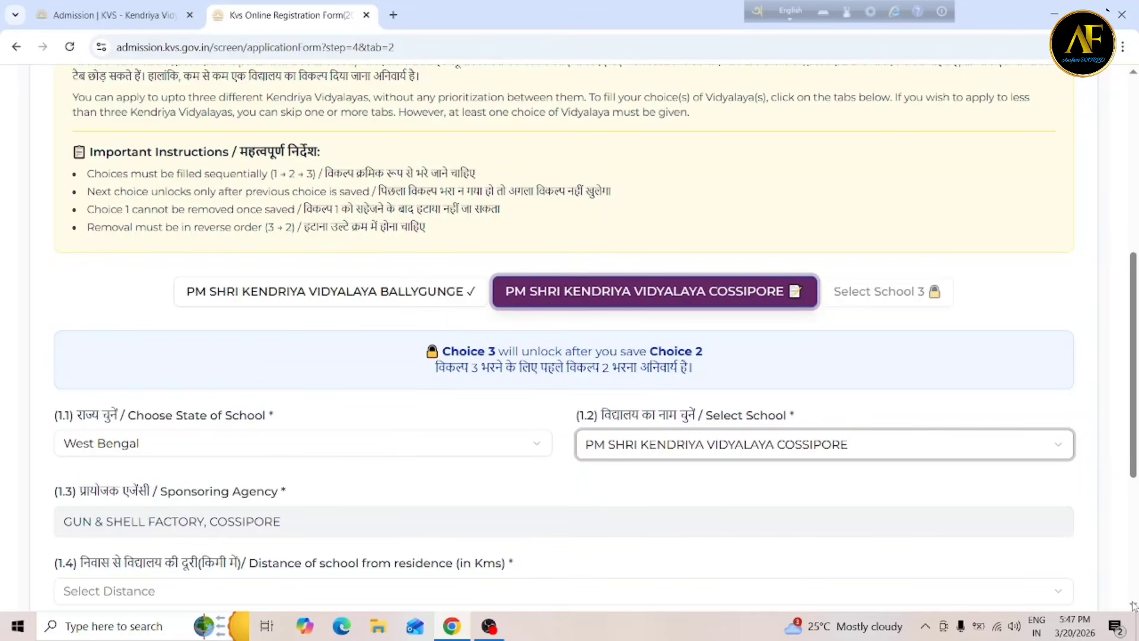
Set choice 2's distance to more than 5 km and parent to Father, then save it.
{"action": "scroll", "coordinate": [1135, 606], "scroll_direction": "down", "scroll_amount": 3}
{"action": "scroll", "coordinate": [1134, 605], "scroll_direction": "down", "scroll_amount": 1}
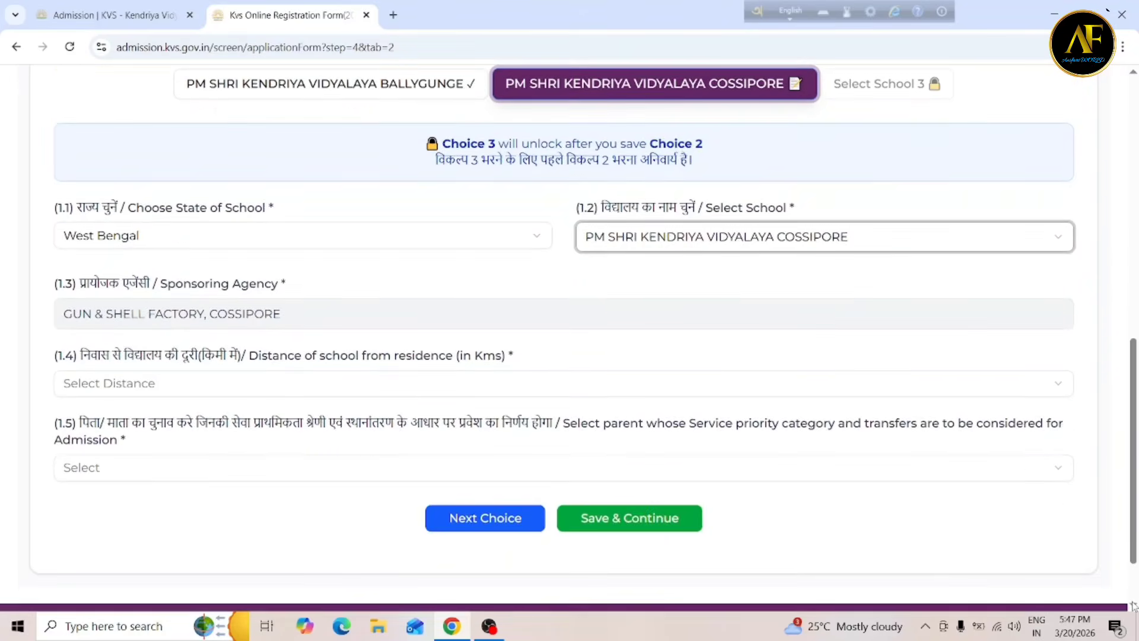
{"action": "left_click", "coordinate": [180, 393]}
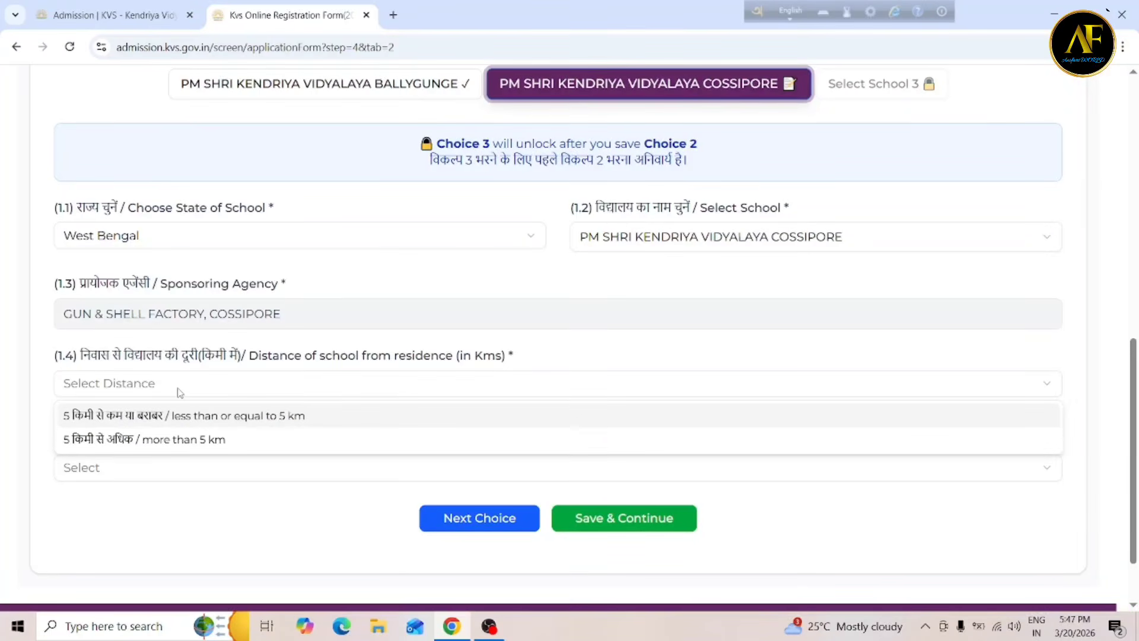
{"action": "left_click", "coordinate": [171, 443]}
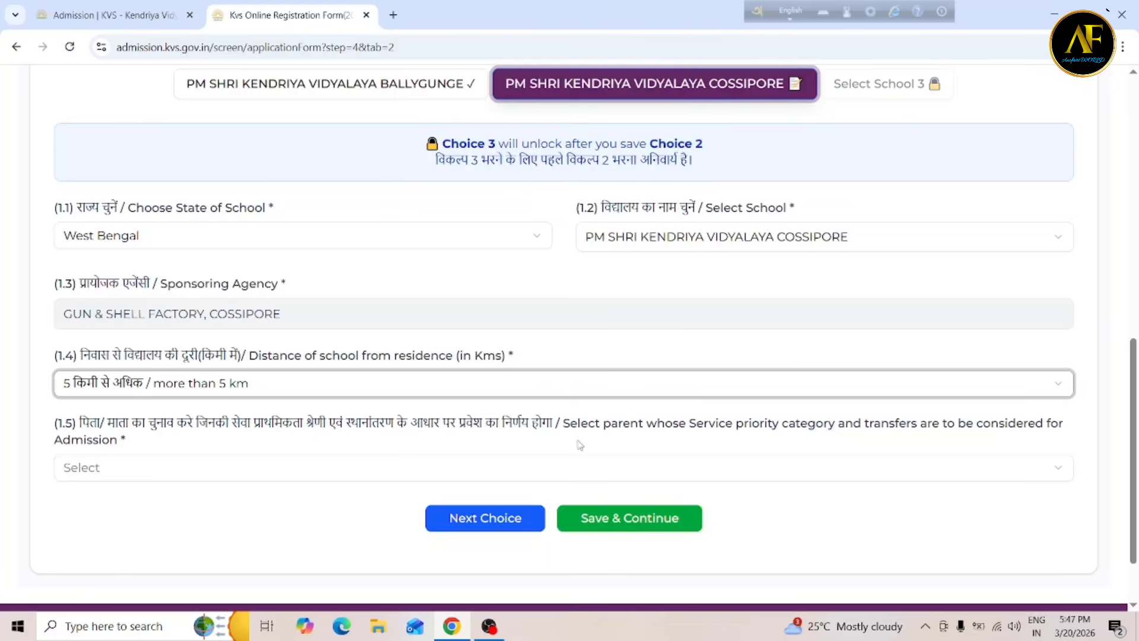
{"action": "left_click", "coordinate": [177, 479]}
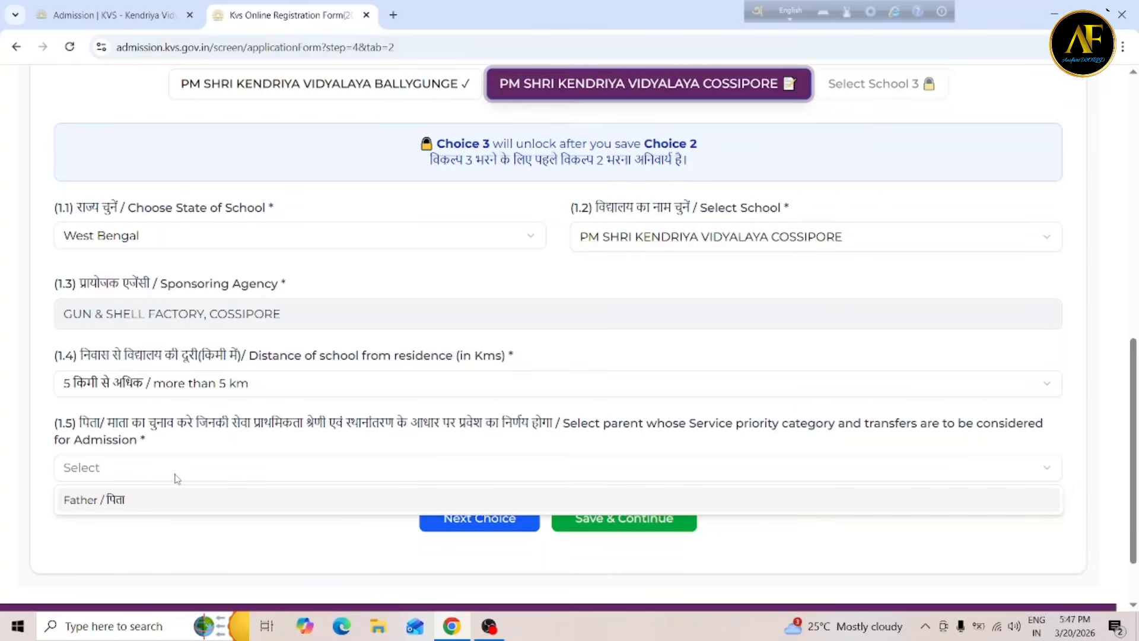
{"action": "left_click", "coordinate": [116, 504]}
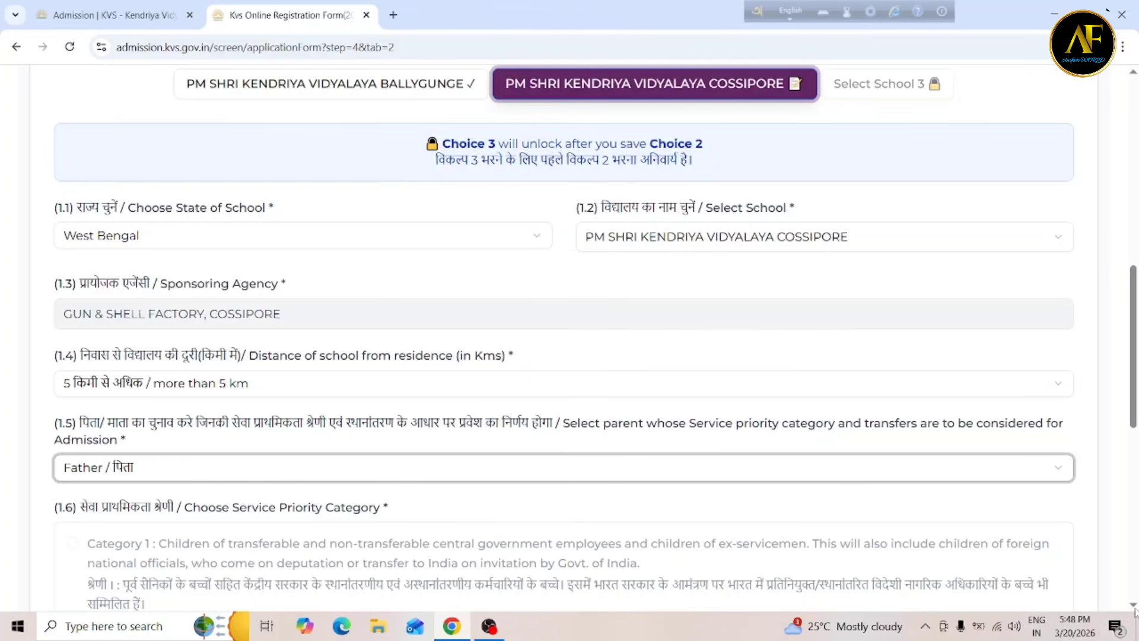
{"action": "scroll", "coordinate": [1134, 613], "scroll_direction": "down", "scroll_amount": 1}
{"action": "scroll", "coordinate": [1136, 612], "scroll_direction": "down", "scroll_amount": 4}
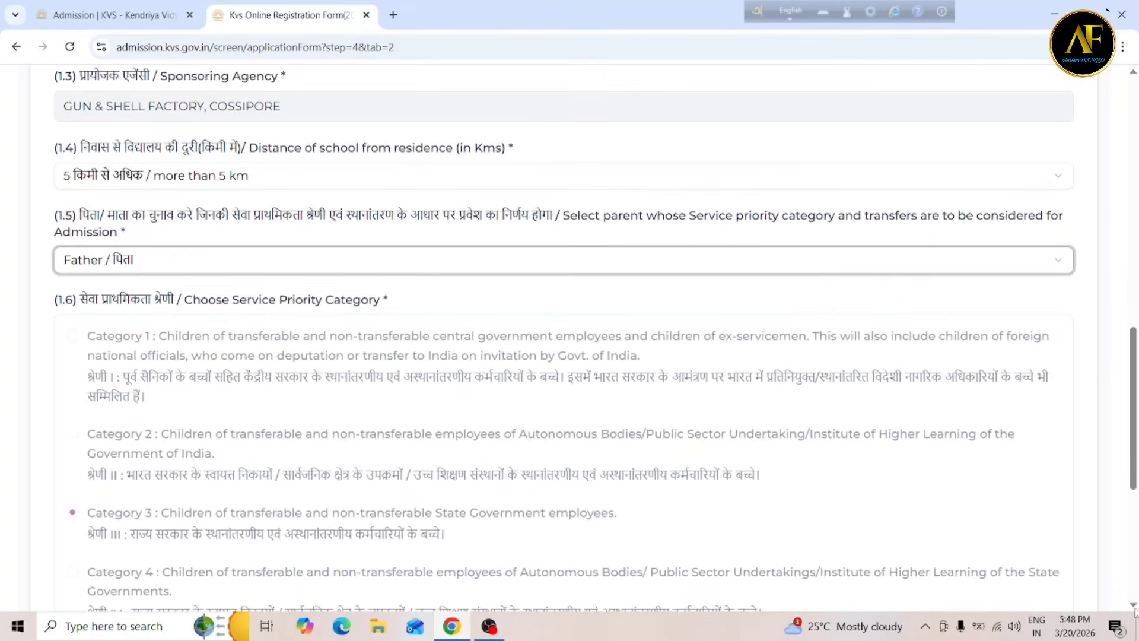
{"action": "scroll", "coordinate": [1136, 612], "scroll_direction": "down", "scroll_amount": 4}
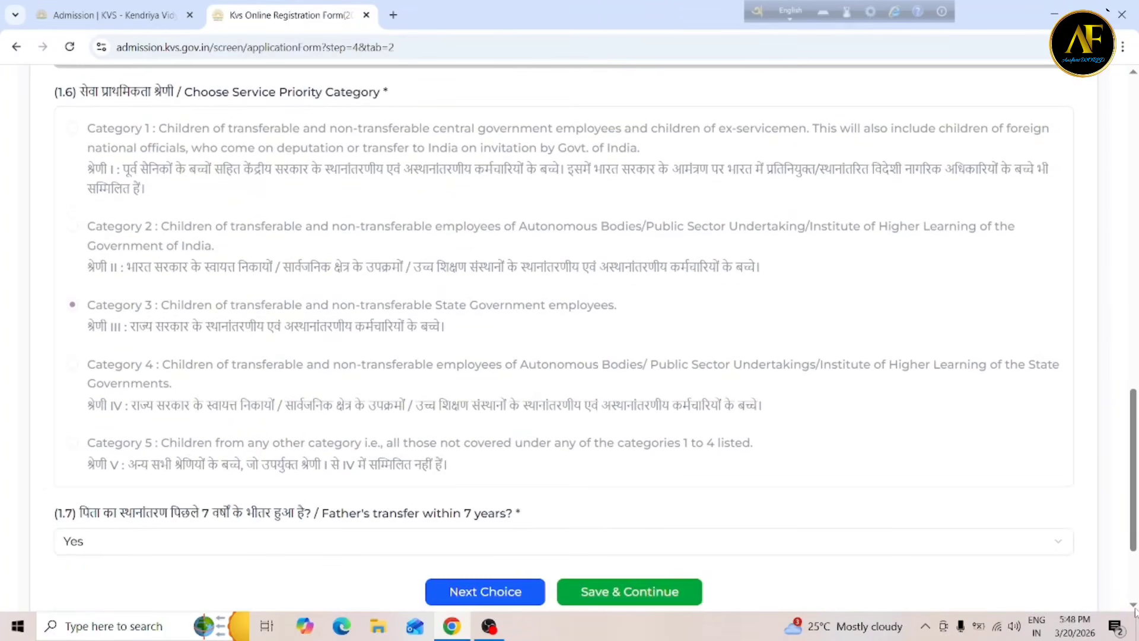
{"action": "scroll", "coordinate": [1134, 613], "scroll_direction": "down", "scroll_amount": 1}
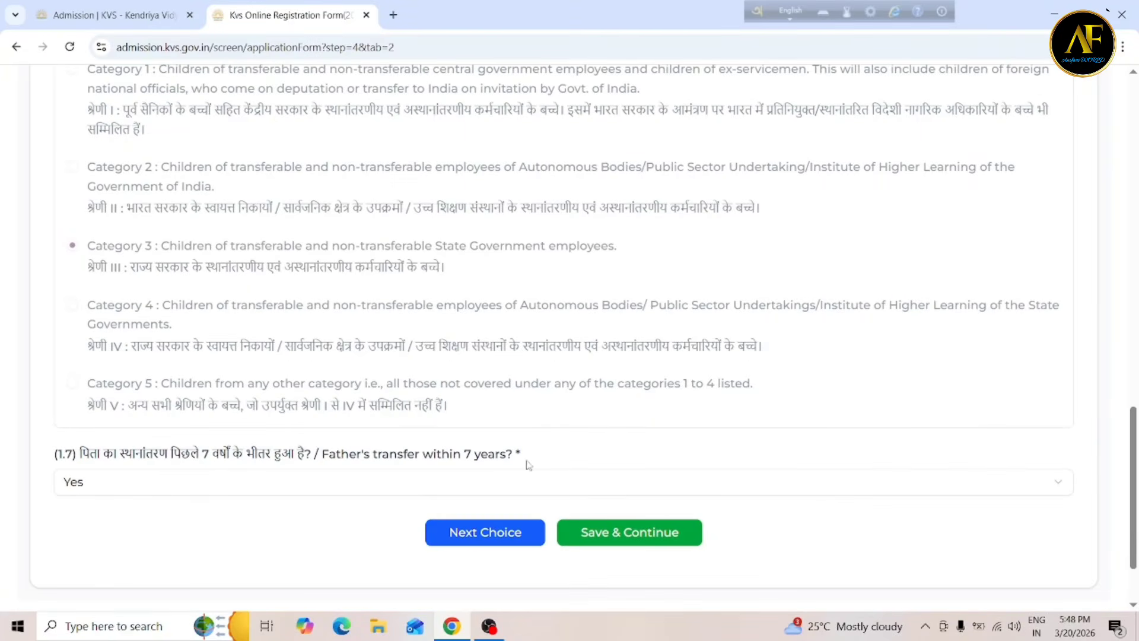
{"action": "left_click", "coordinate": [464, 537]}
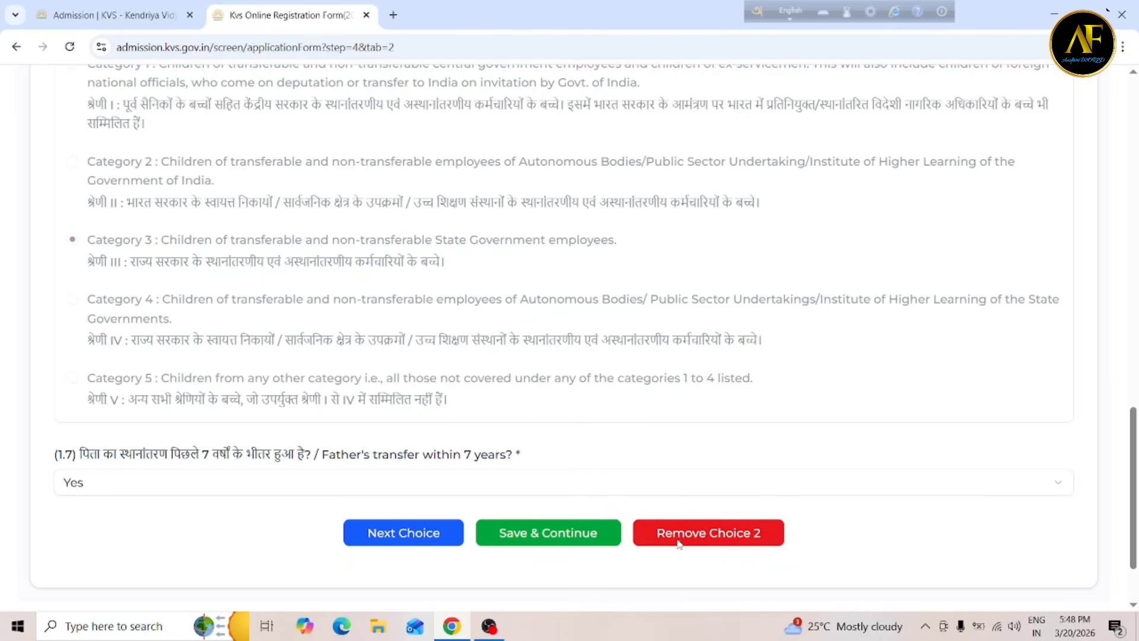
Move on to the empty Select School 3 form.
{"action": "left_click", "coordinate": [716, 534]}
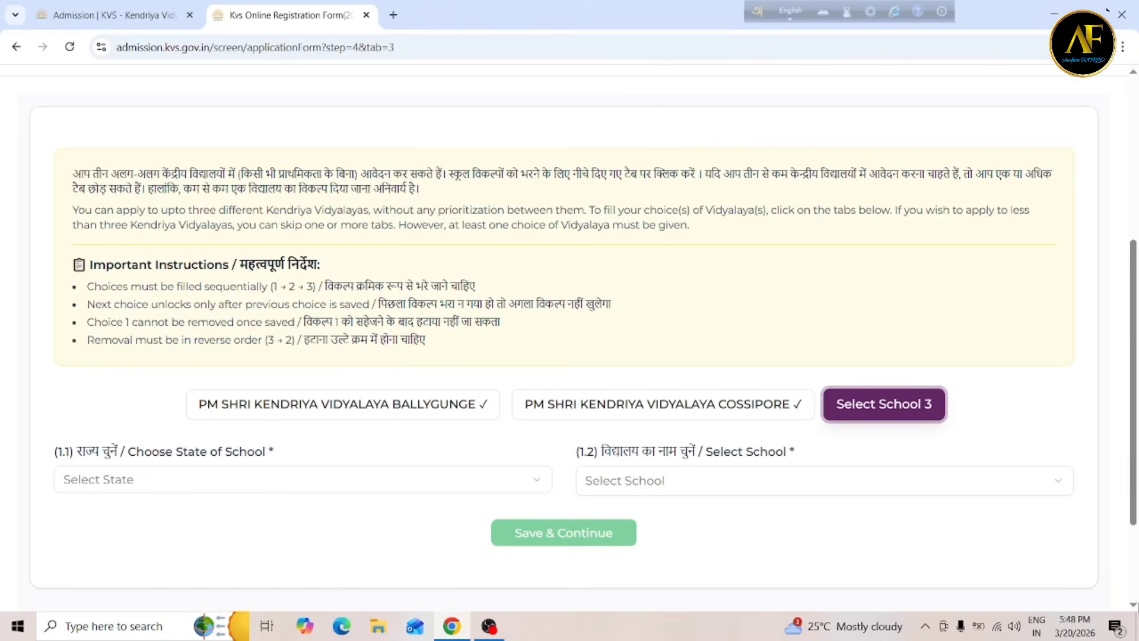
Save the school choices and continue to Parent Transfer(s) Details.
{"action": "left_click", "coordinate": [1134, 607]}
{"action": "left_click", "coordinate": [1133, 606]}
{"action": "left_click", "coordinate": [1133, 606]}
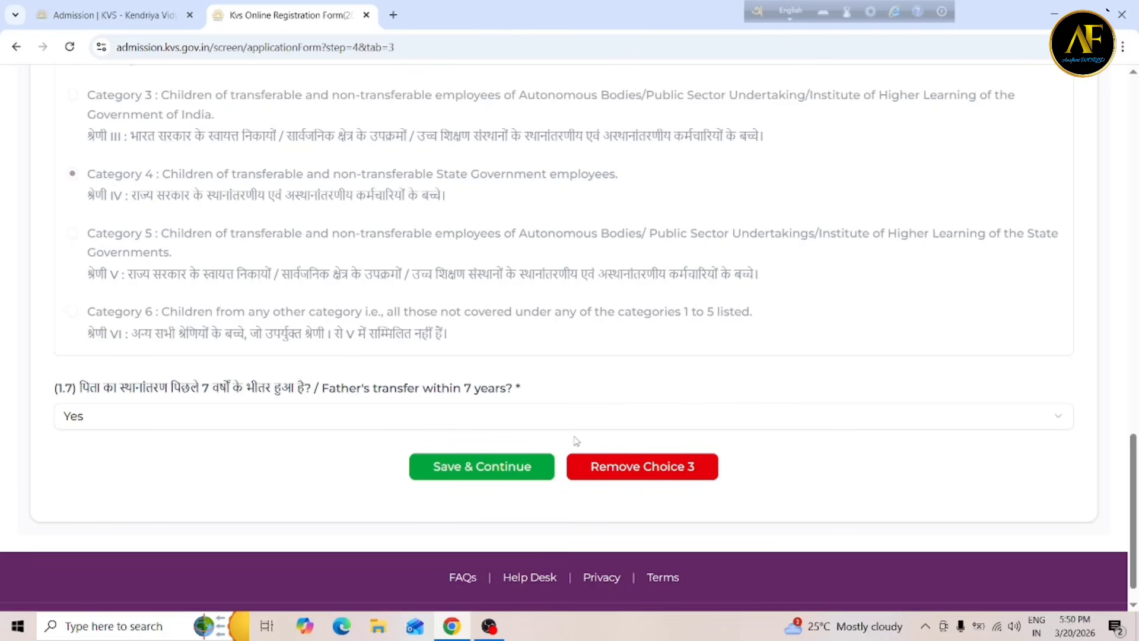
{"action": "left_click", "coordinate": [627, 468]}
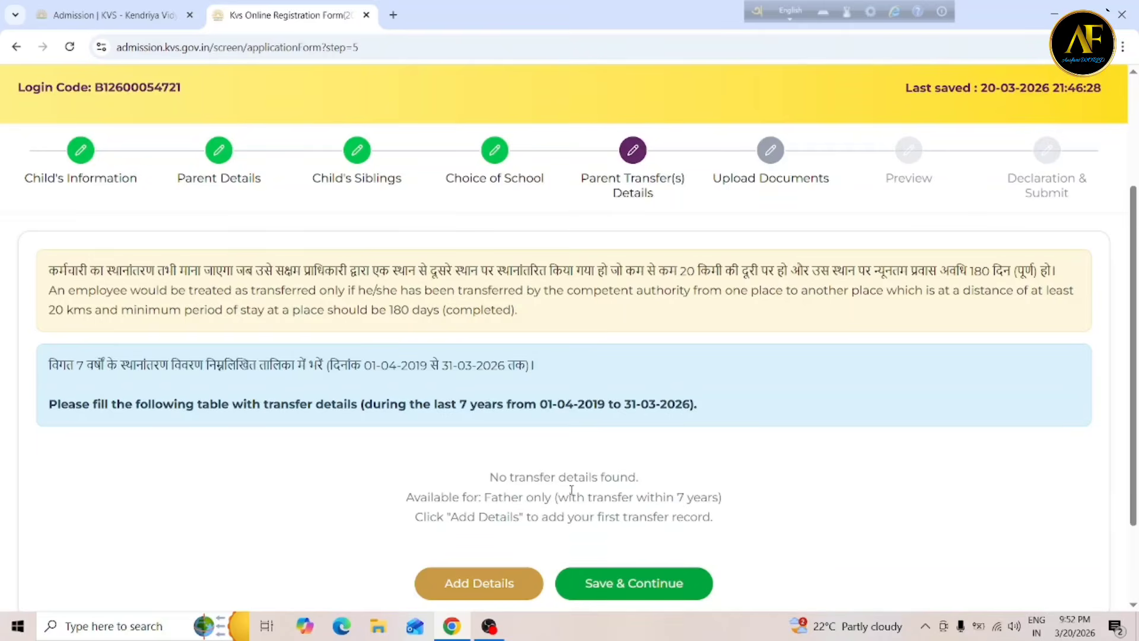
Add a transfer record, keeping Father as the transferred parent.
{"action": "left_click", "coordinate": [496, 587]}
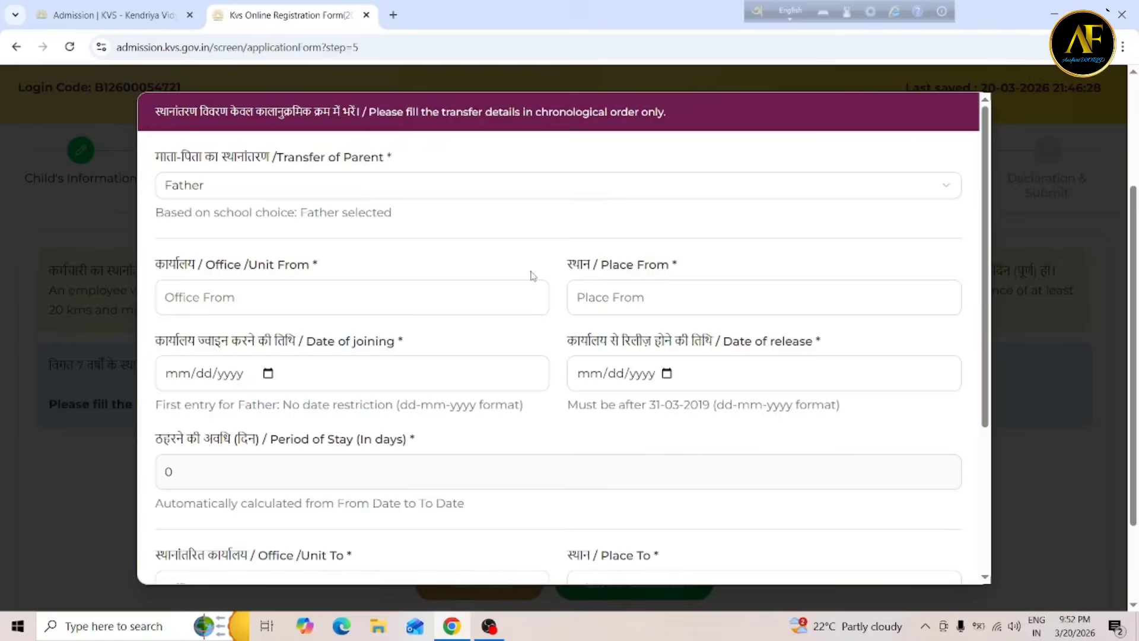
{"action": "left_click", "coordinate": [231, 191]}
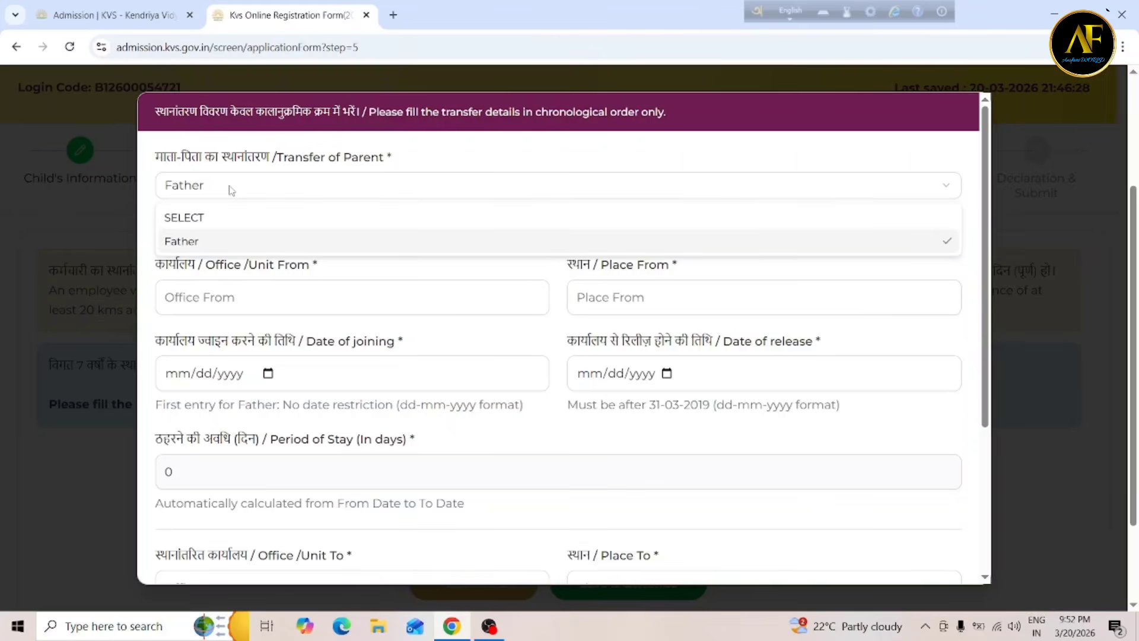
{"action": "left_click", "coordinate": [231, 190]}
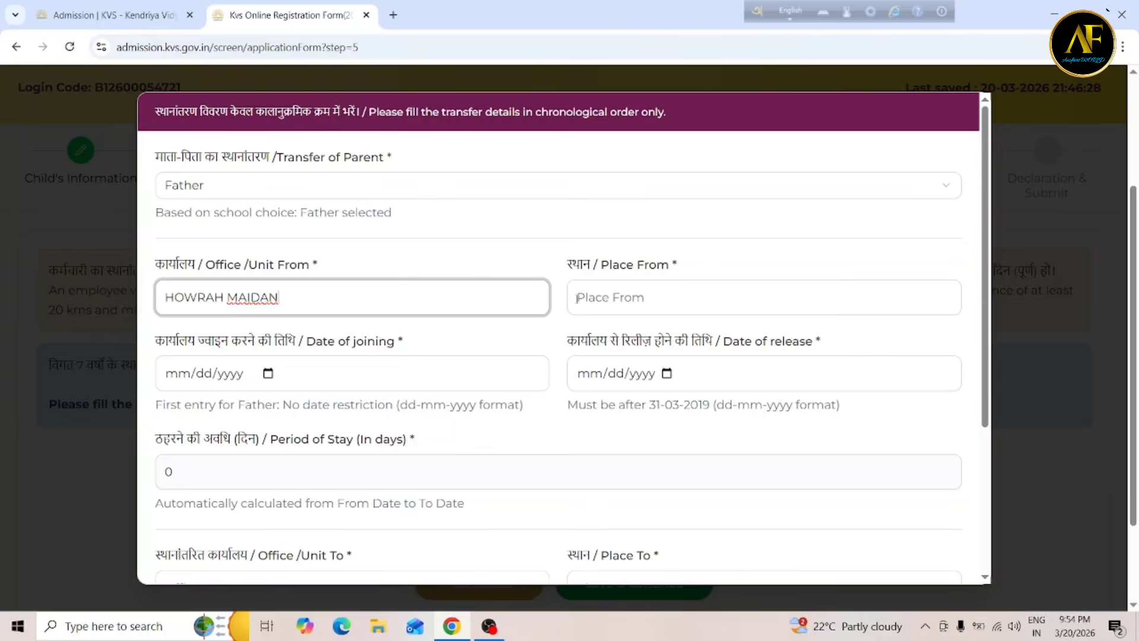
Paste HOWRAH MAIDAN into the Place From field.
{"action": "left_click", "coordinate": [628, 292]}
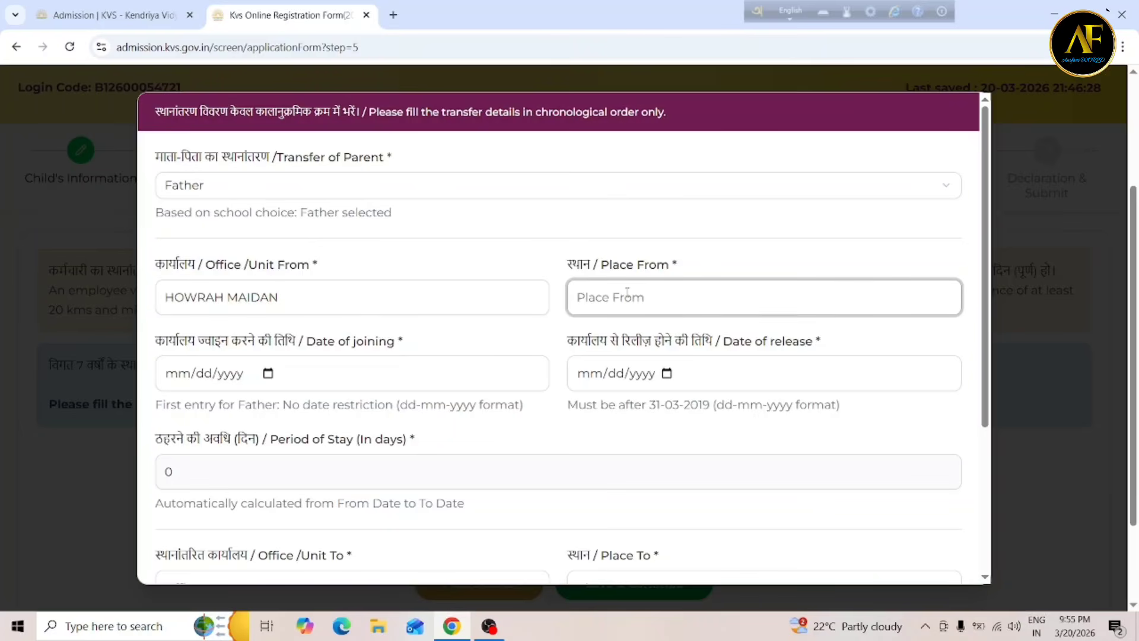
{"action": "type", "text": "HOWRAH MAIDAN"}
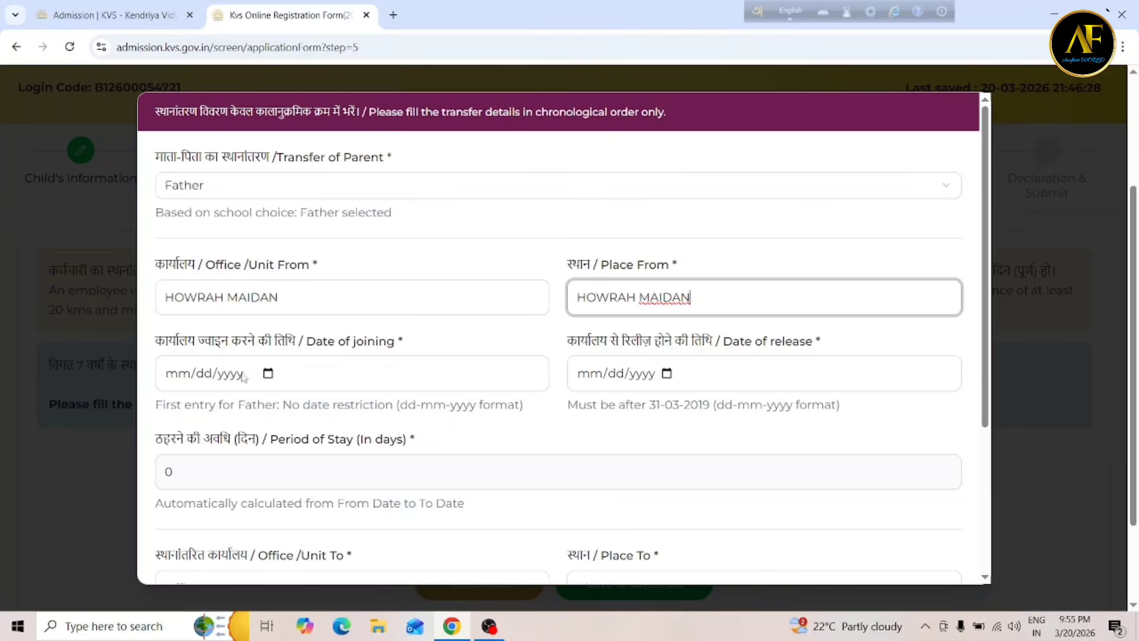
Enter joining date 01/01/2020 and release date 01/01/2025, giving a 1827-day stay.
{"action": "left_click", "coordinate": [268, 373]}
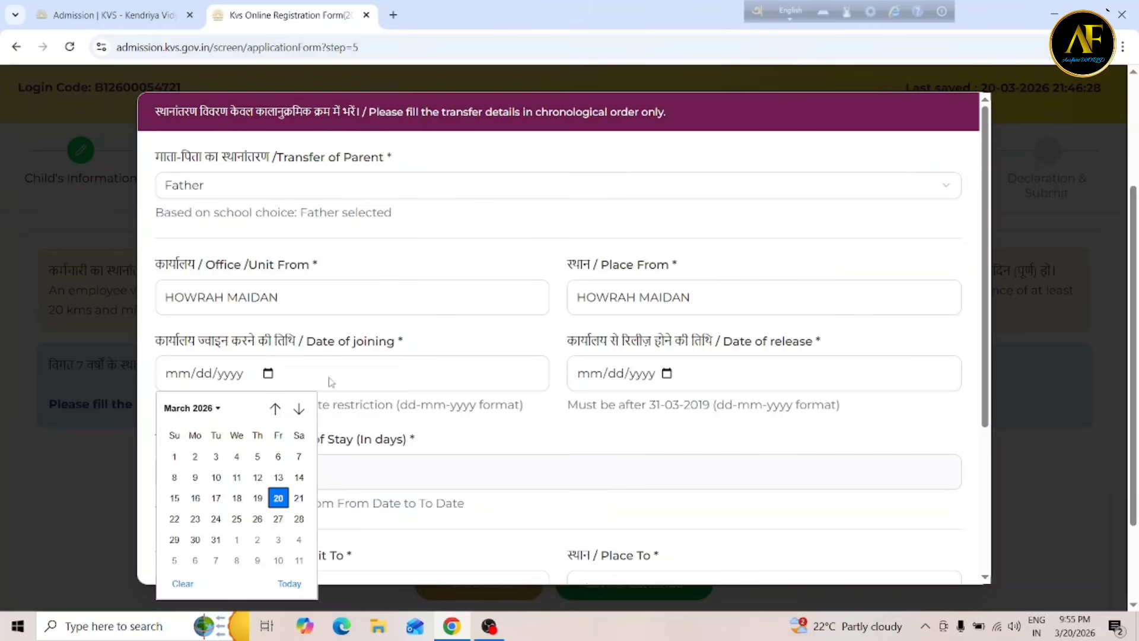
{"action": "key", "text": "Escape"}
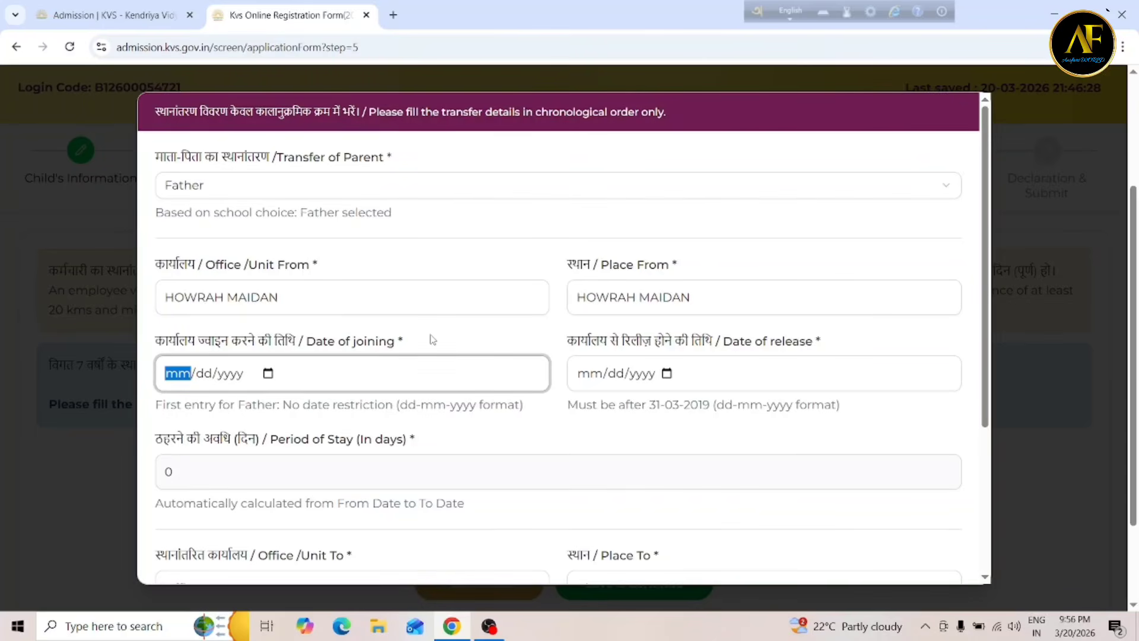
{"action": "left_click", "coordinate": [665, 374]}
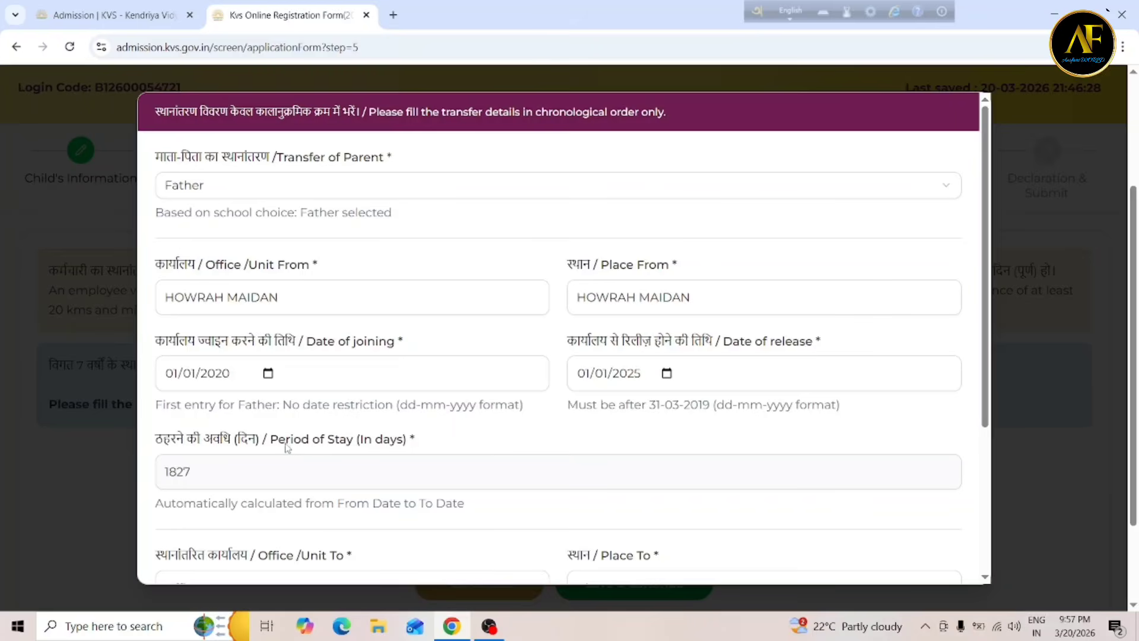
Fill BALLYGUNGE into both the Office/Unit To and Place To fields.
{"action": "scroll", "coordinate": [445, 154], "scroll_direction": "down", "scroll_amount": 4}
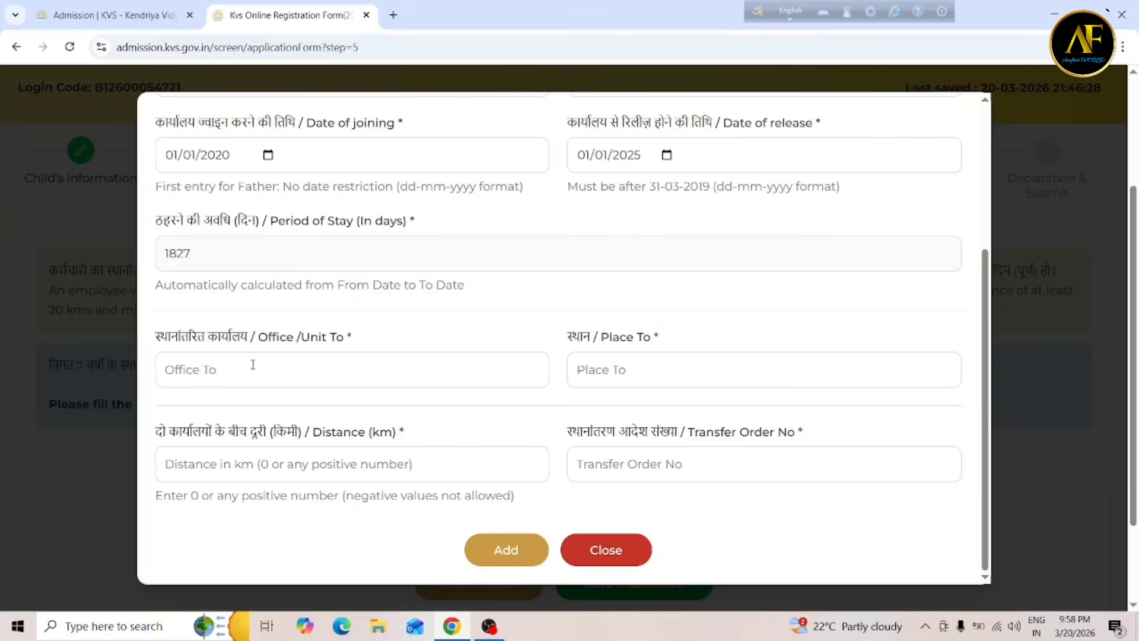
{"action": "left_click", "coordinate": [199, 367]}
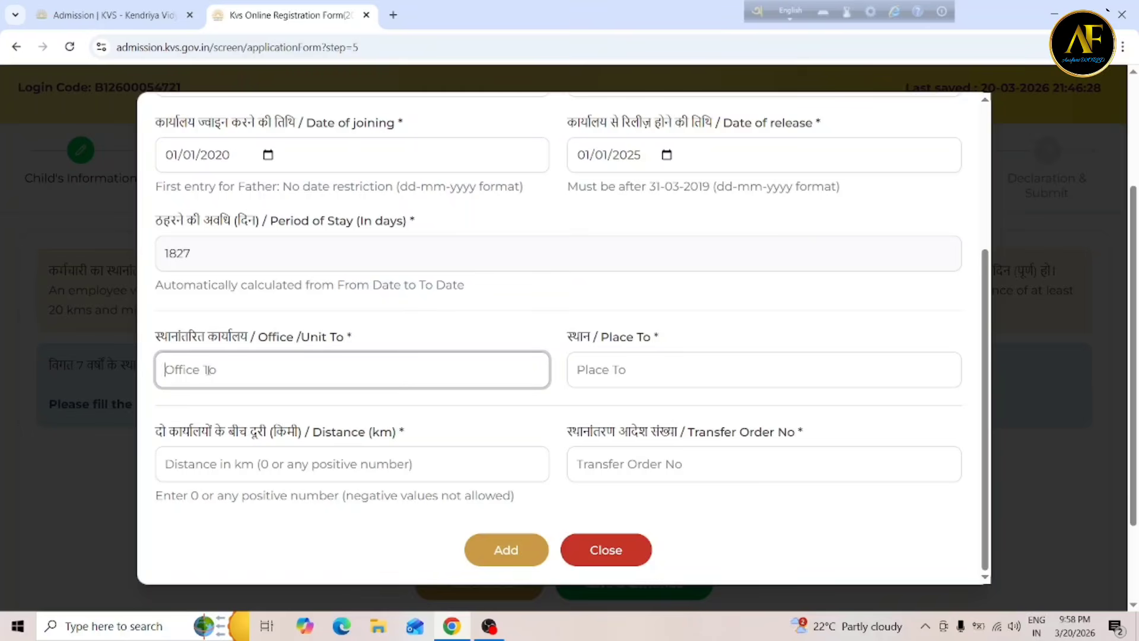
{"action": "type", "text": "BALLYGUNGE"}
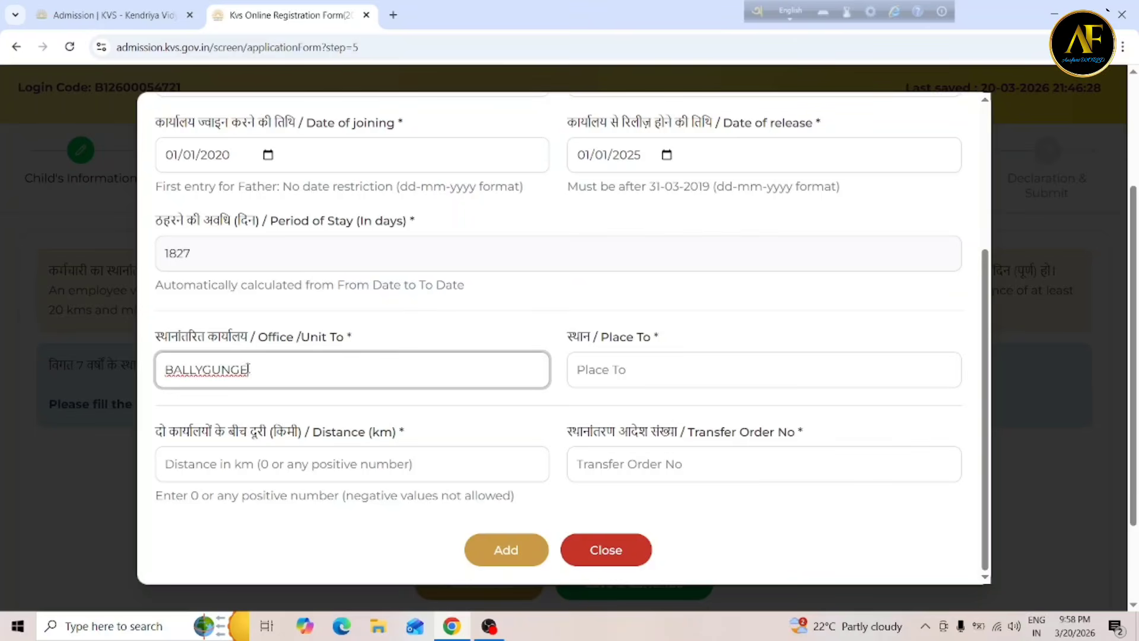
{"action": "left_click", "coordinate": [591, 359]}
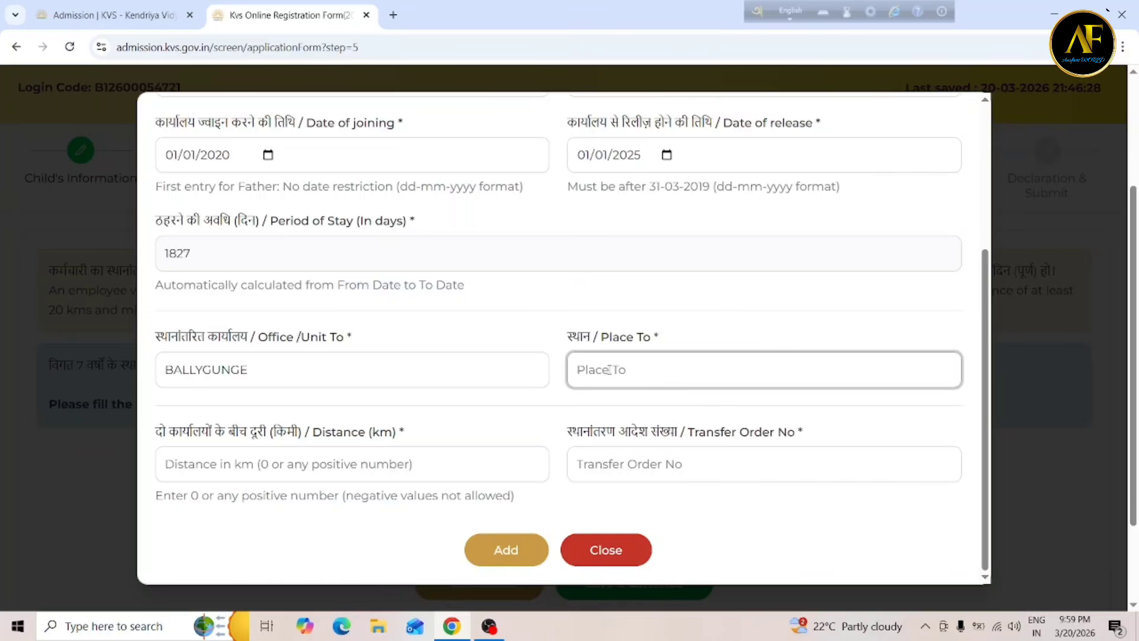
{"action": "type", "text": "BALLYGUNGE"}
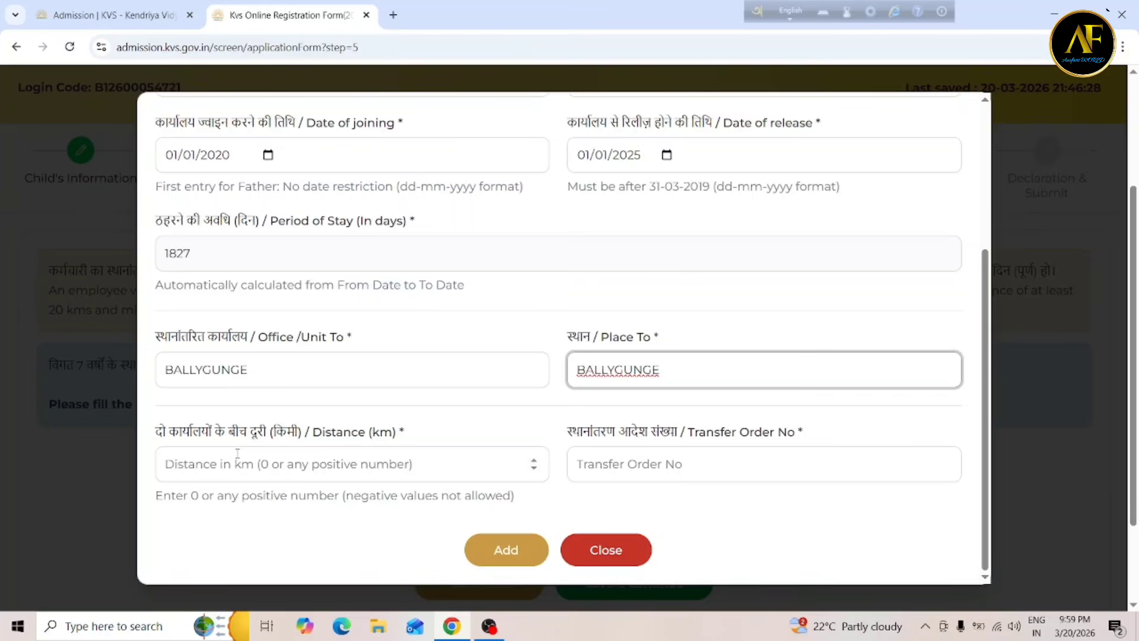
Enter a distance of 21 km and paste in the transfer order number.
{"action": "left_click", "coordinate": [202, 464]}
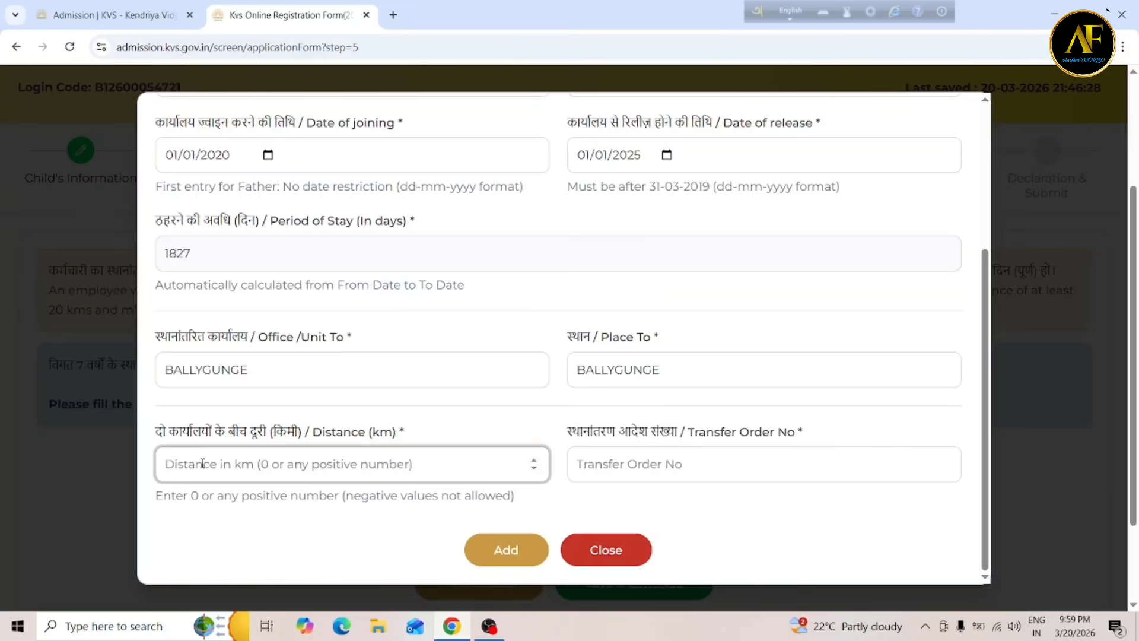
{"action": "type", "text": "21"}
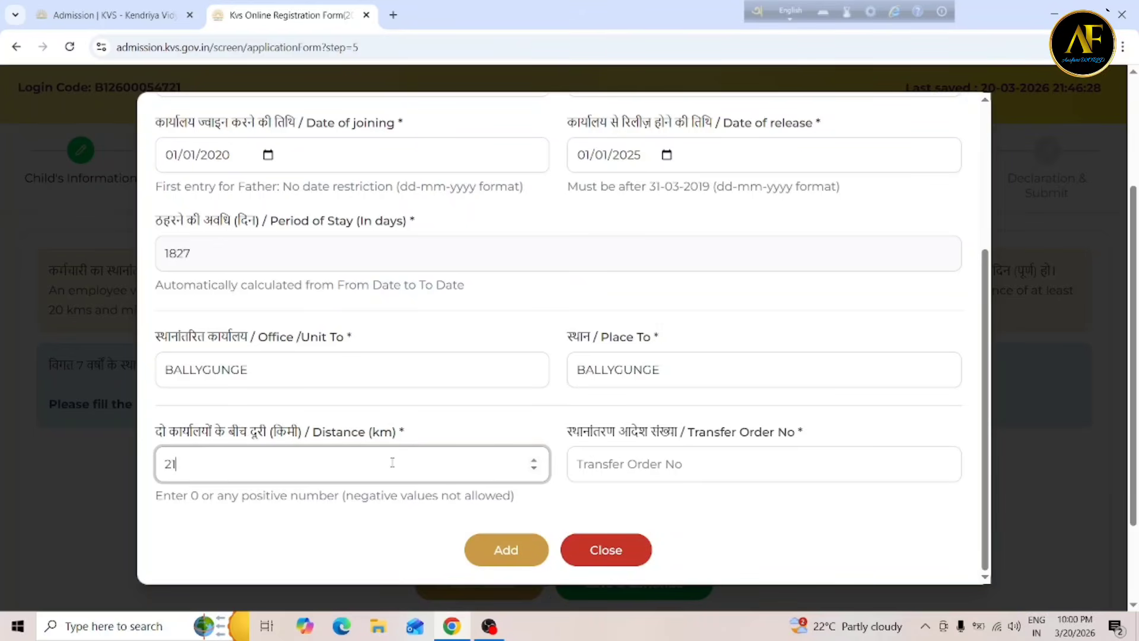
{"action": "left_click", "coordinate": [639, 464]}
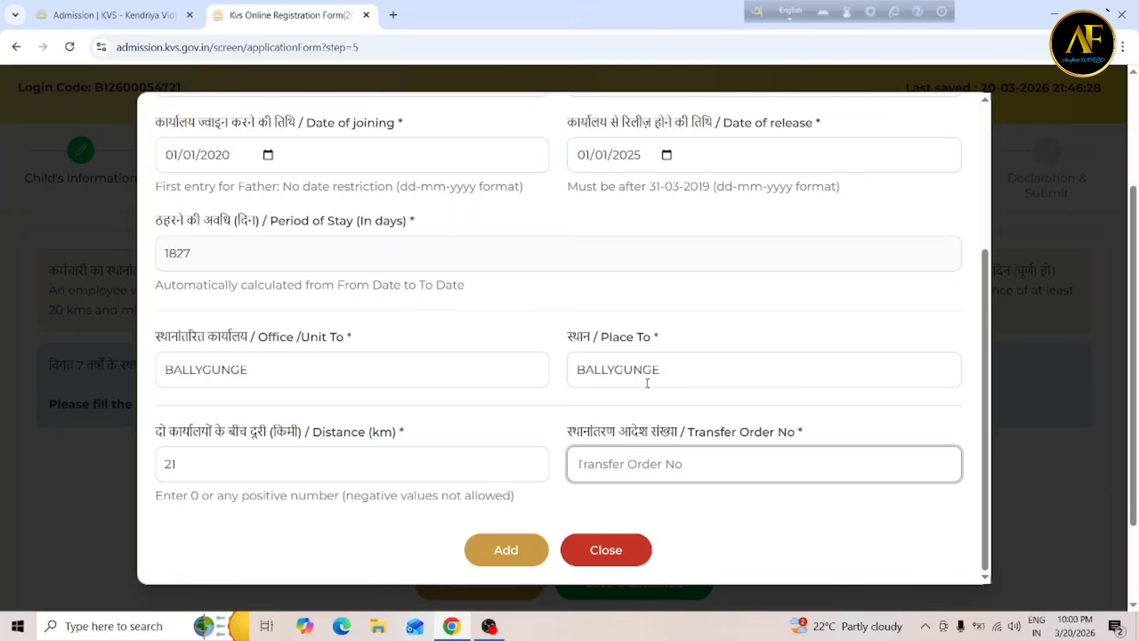
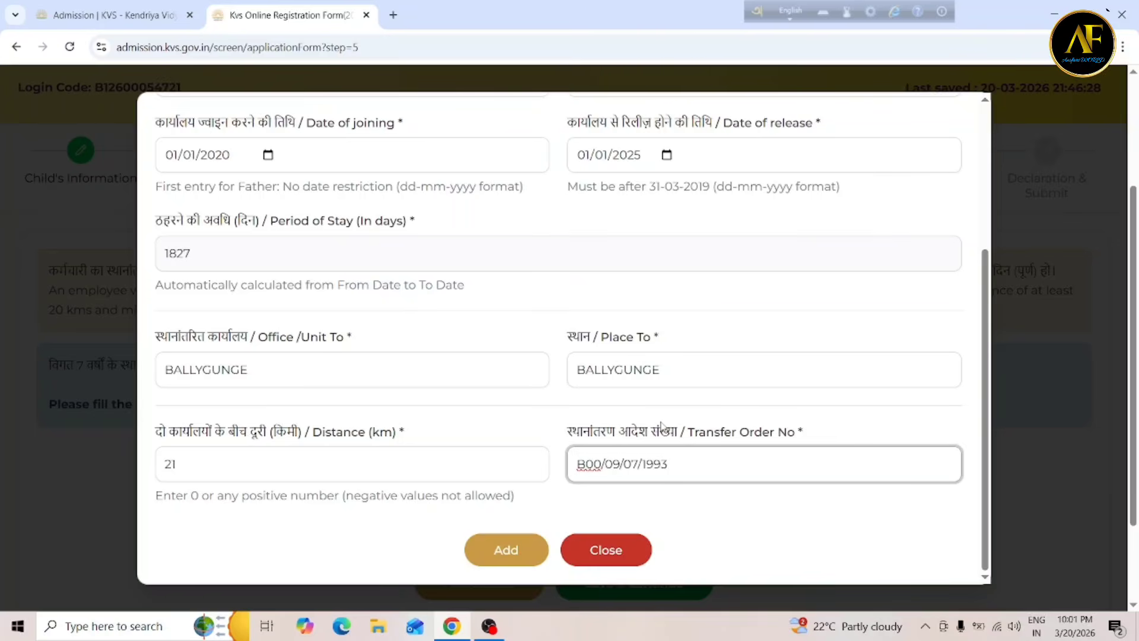
Add the HOWRAH MAIDAN to BALLYGUNGE transfer row and save the transfer details.
{"action": "left_click", "coordinate": [504, 548]}
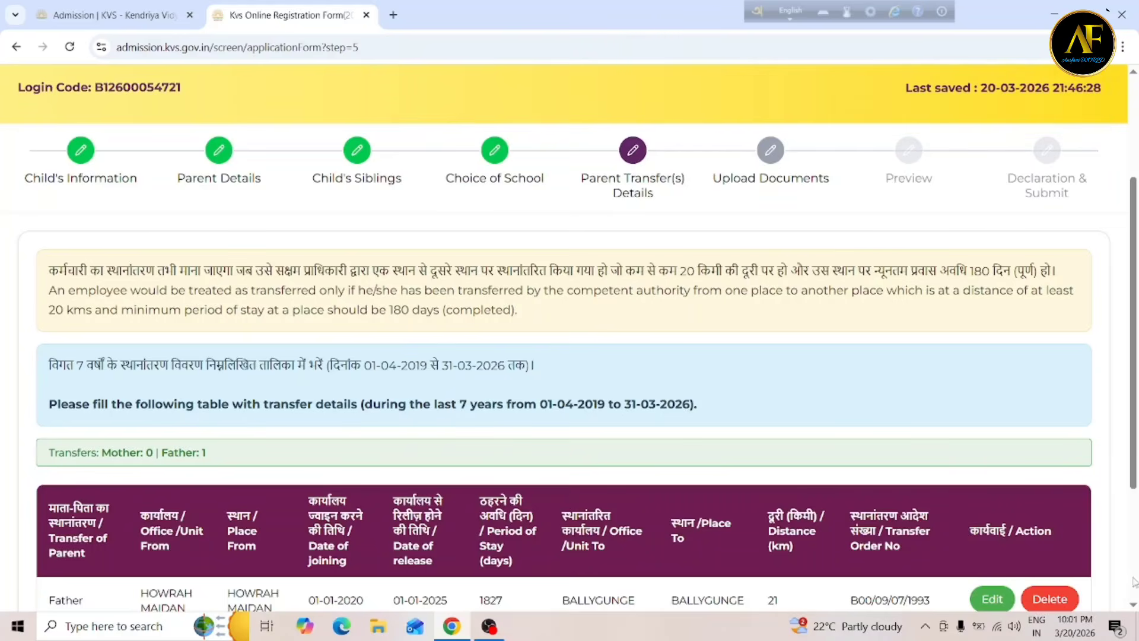
{"action": "scroll", "coordinate": [1134, 605], "scroll_direction": "down", "scroll_amount": 2}
{"action": "scroll", "coordinate": [1133, 607], "scroll_direction": "down", "scroll_amount": 1}
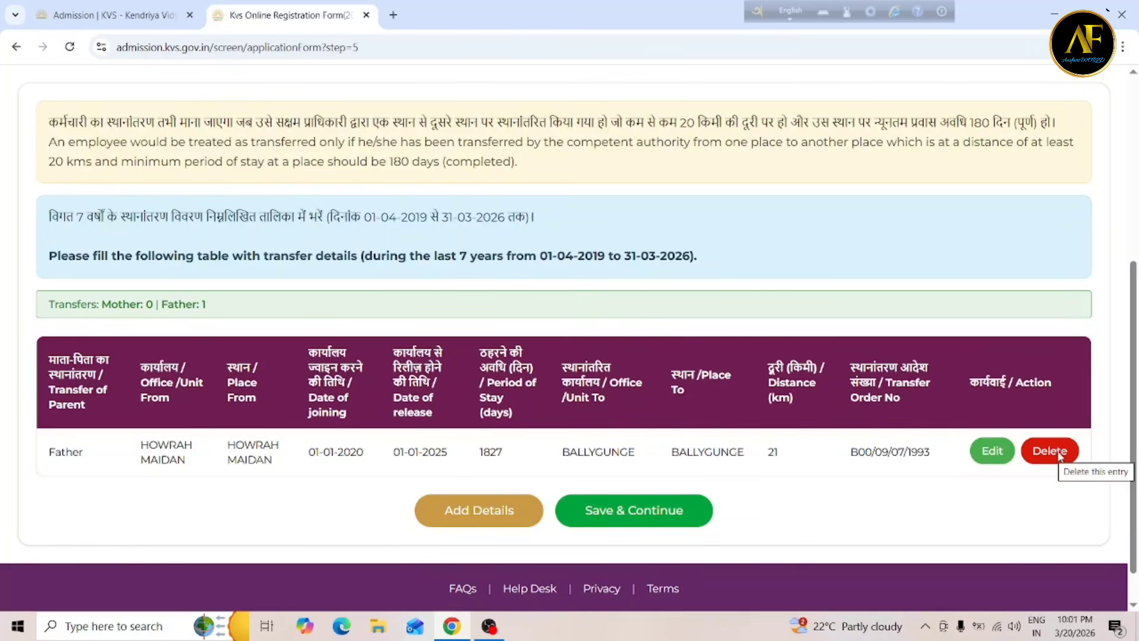
{"action": "left_click", "coordinate": [659, 511]}
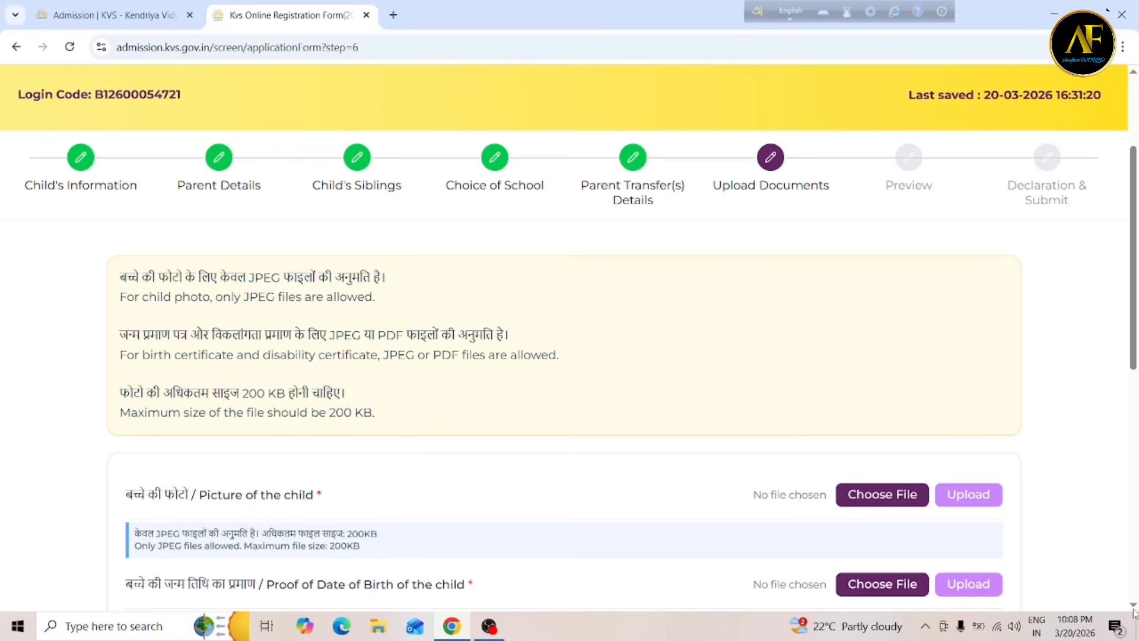
Choose NEW.jpeg from Downloads as the Picture of the child file.
{"action": "scroll", "coordinate": [1134, 611], "scroll_direction": "down", "scroll_amount": 2}
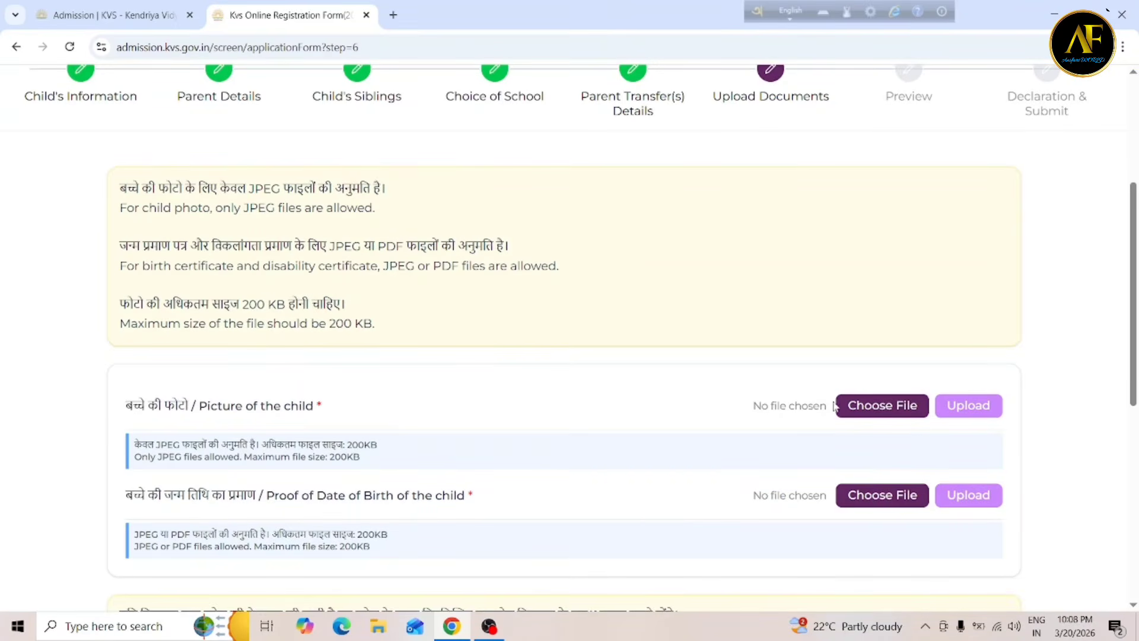
{"action": "left_click", "coordinate": [883, 409]}
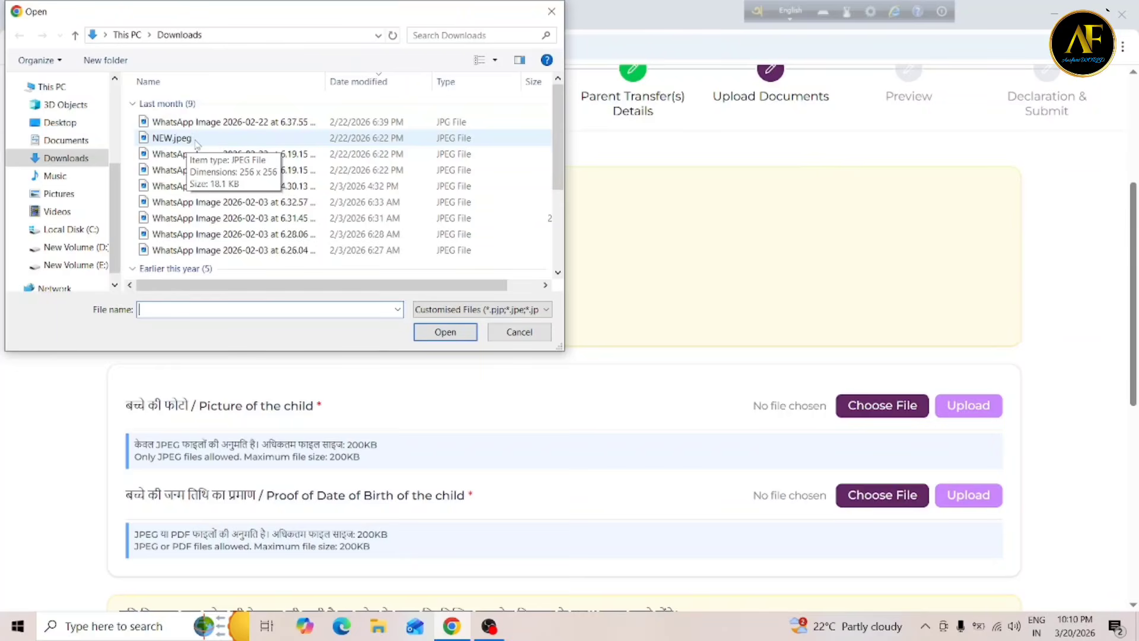
{"action": "left_click", "coordinate": [196, 141]}
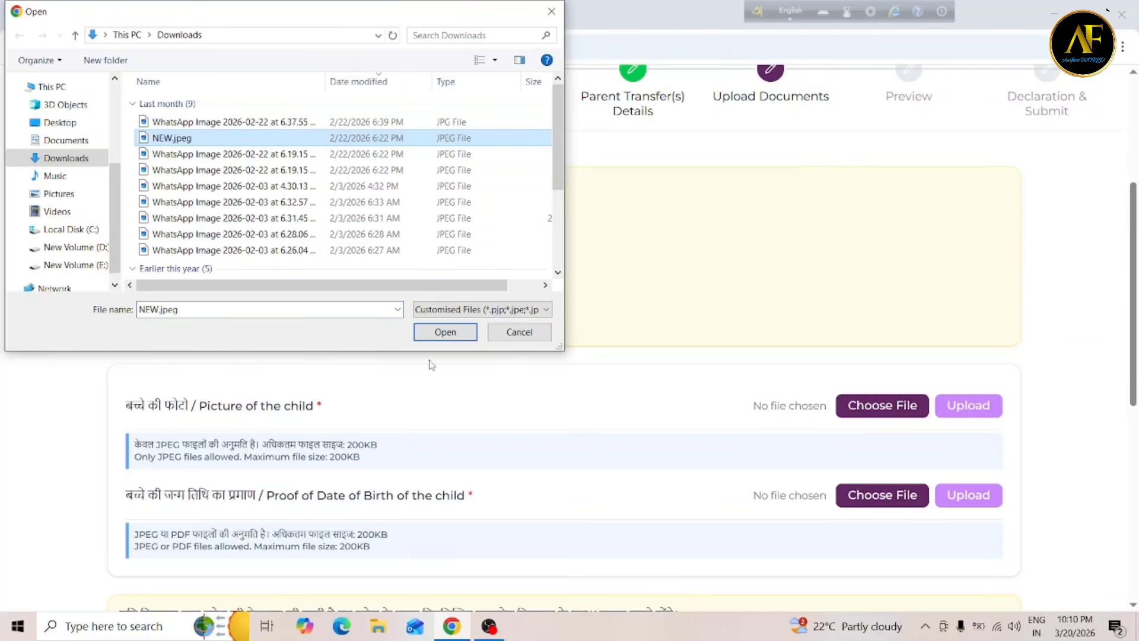
{"action": "left_click", "coordinate": [431, 336]}
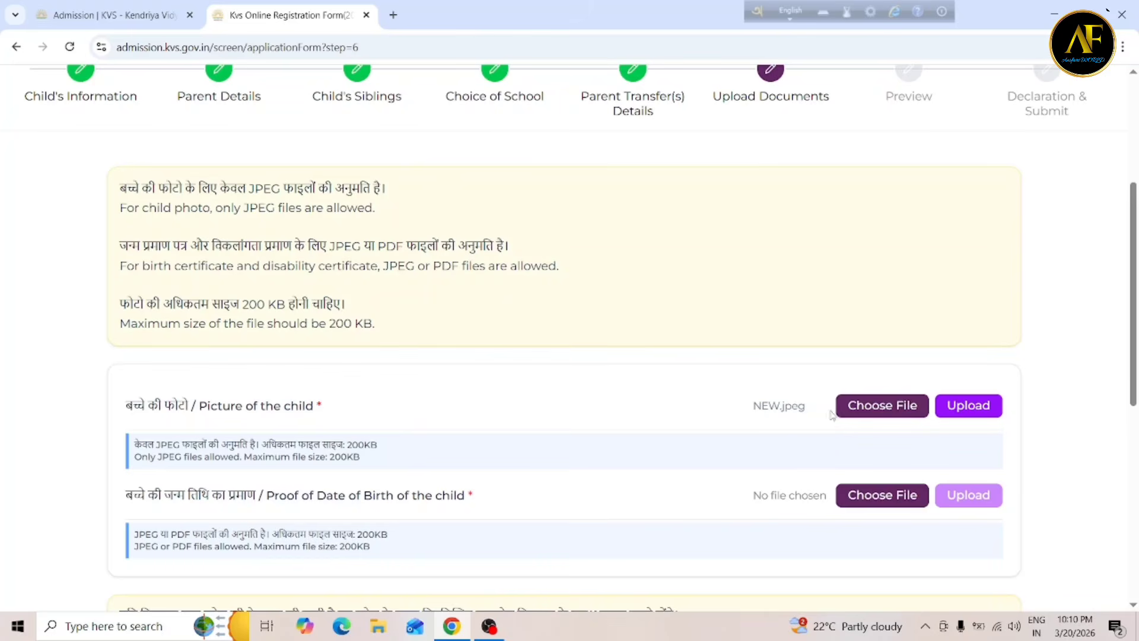
Upload the child's picture so it is marked File uploaded.
{"action": "left_click", "coordinate": [975, 408]}
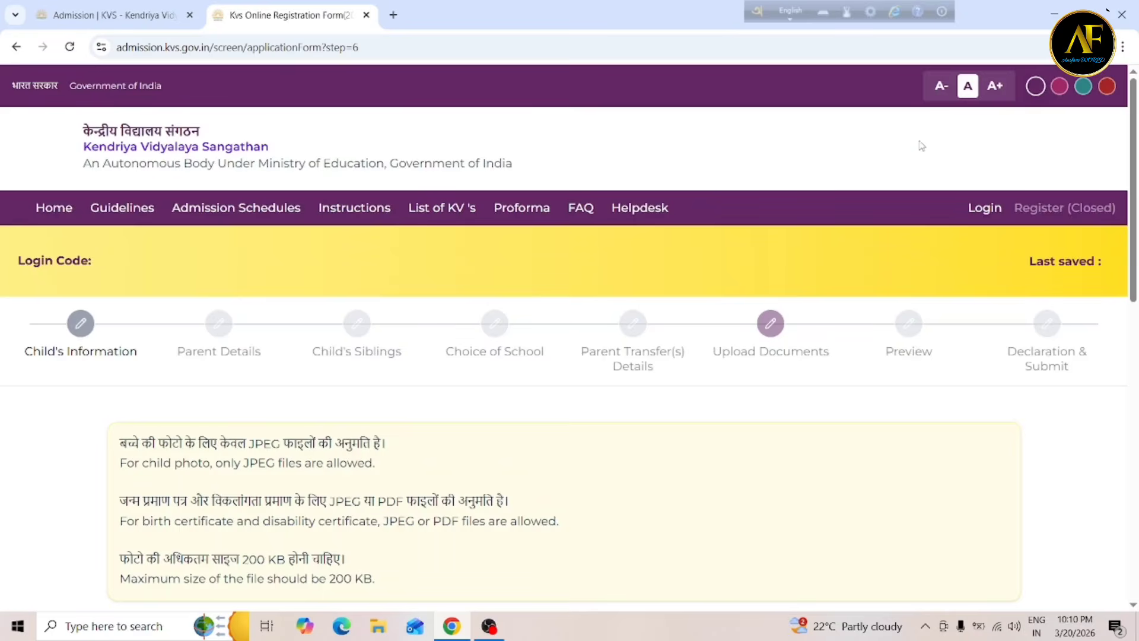
{"action": "scroll", "coordinate": [884, 356], "scroll_direction": "down", "scroll_amount": 3}
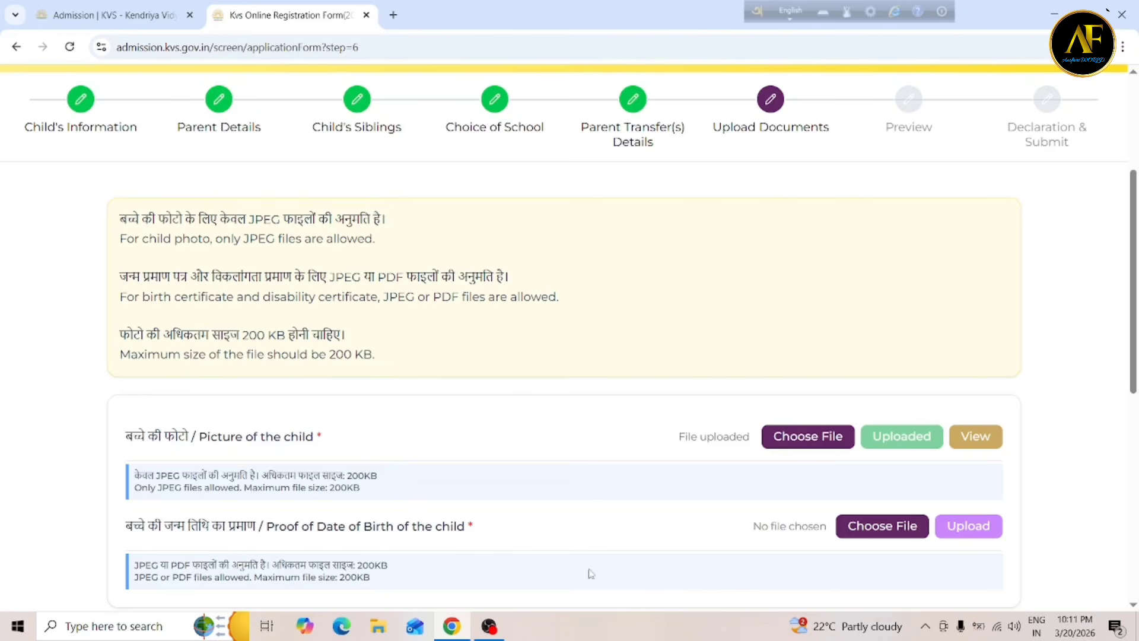
Choose and upload NEW.jpeg as the child's Proof of Date of Birth.
{"action": "left_click", "coordinate": [860, 527]}
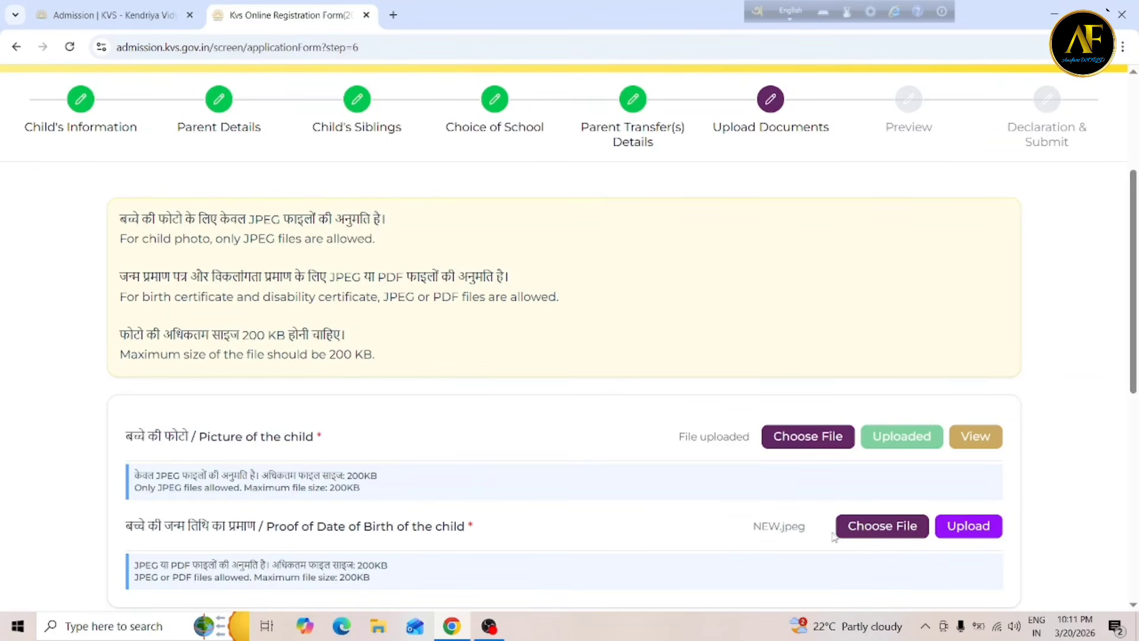
{"action": "left_click", "coordinate": [979, 527]}
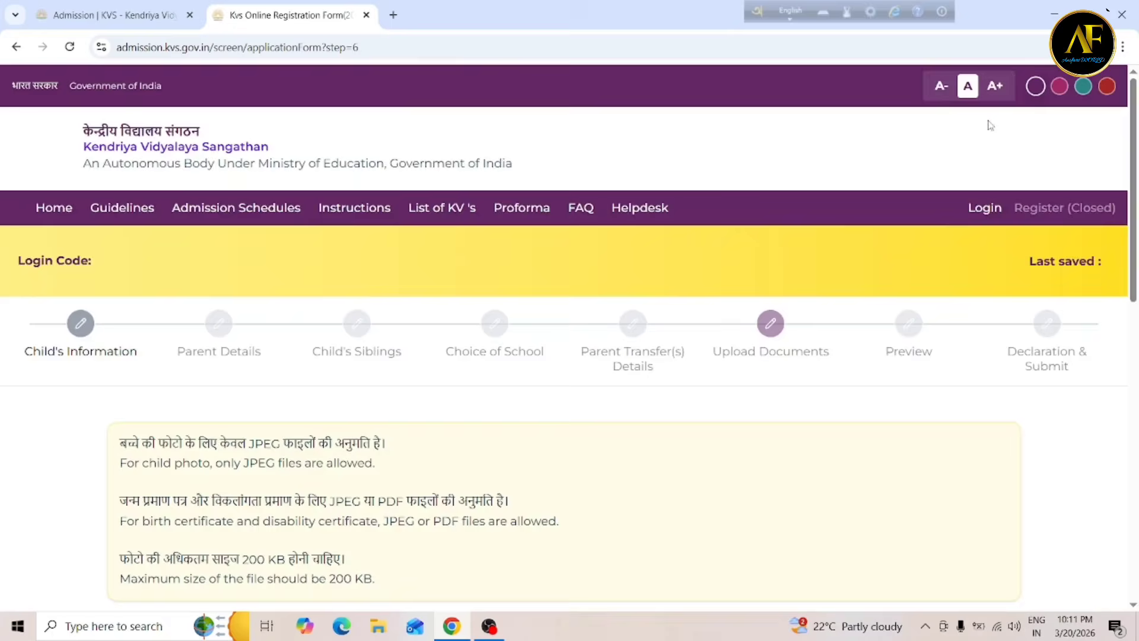
{"action": "scroll", "coordinate": [1098, 430], "scroll_direction": "down", "scroll_amount": 4}
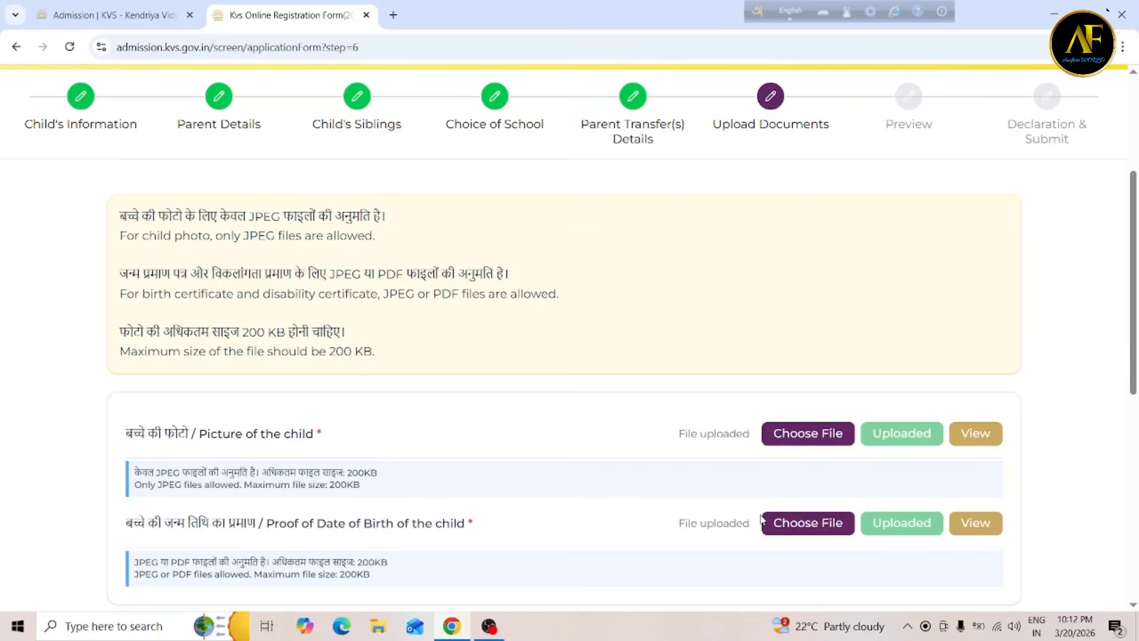
{"action": "scroll", "coordinate": [761, 519], "scroll_direction": "down", "scroll_amount": 7}
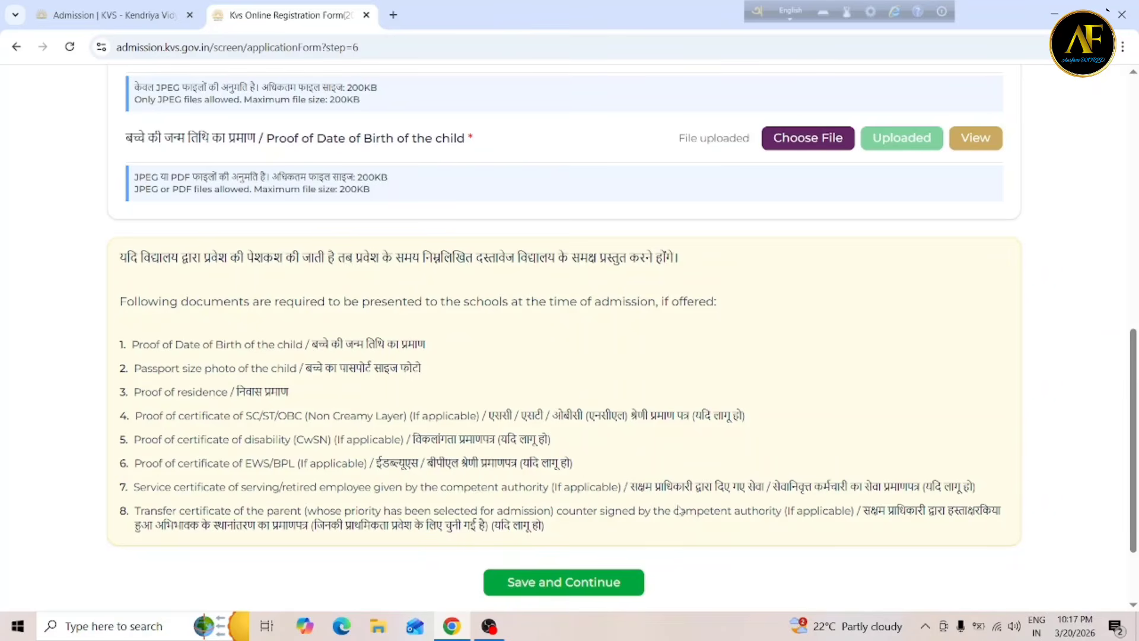
Save the Upload Documents and Preview steps to reach the parent's declaration.
{"action": "left_click", "coordinate": [539, 584]}
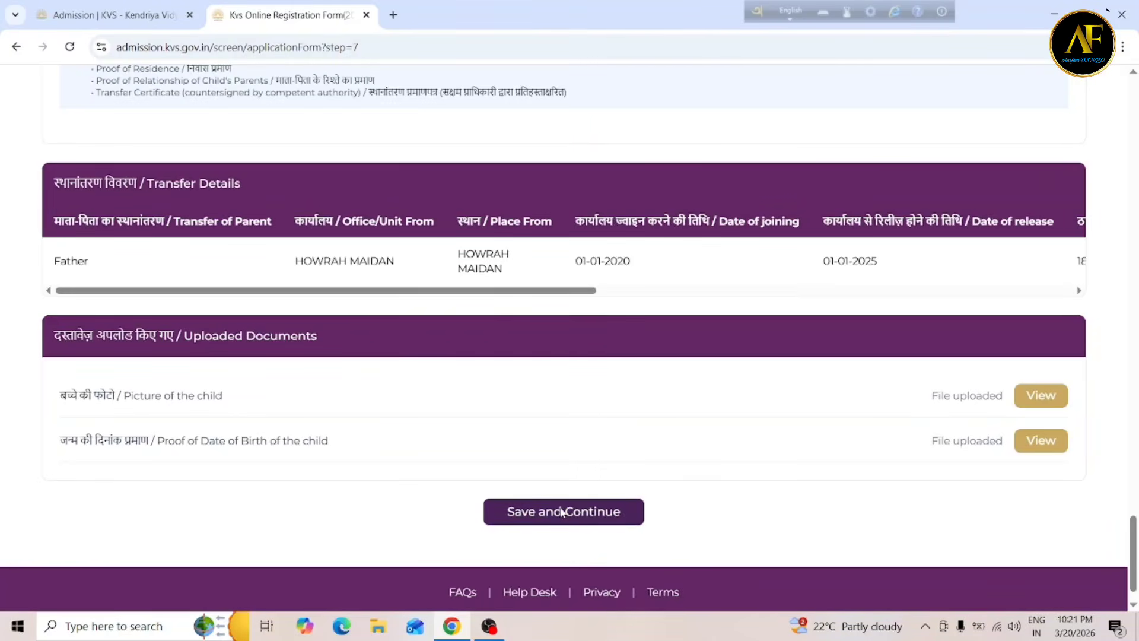
{"action": "left_click", "coordinate": [580, 515]}
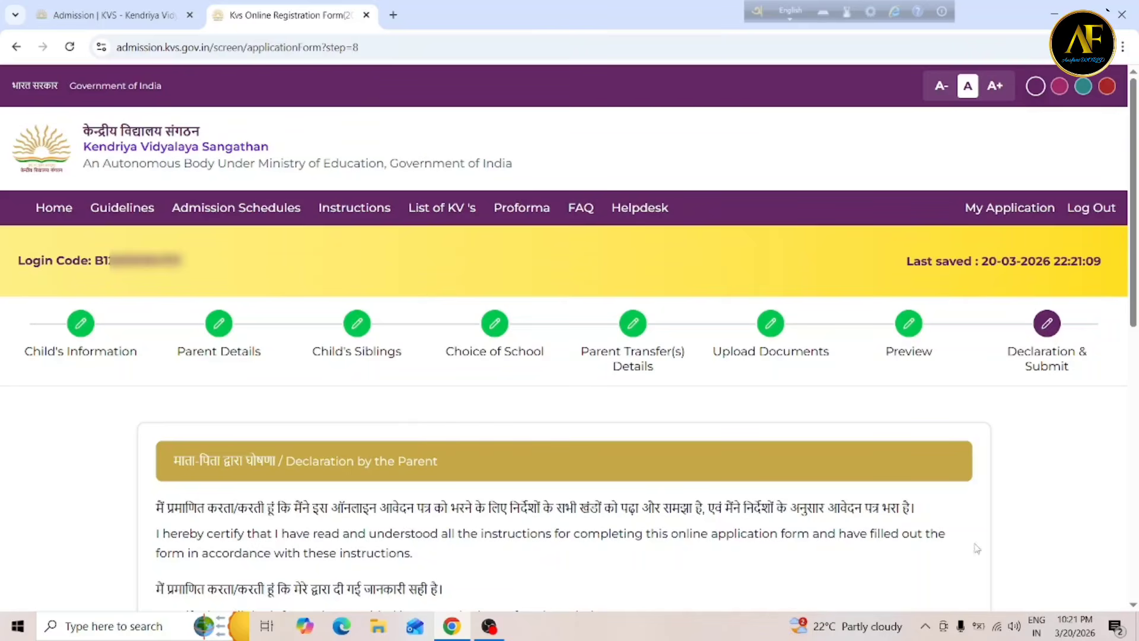
Agree to the declaration terms and proceed to OTP and Captcha verification.
{"action": "scroll", "coordinate": [1134, 605], "scroll_direction": "down", "scroll_amount": 3}
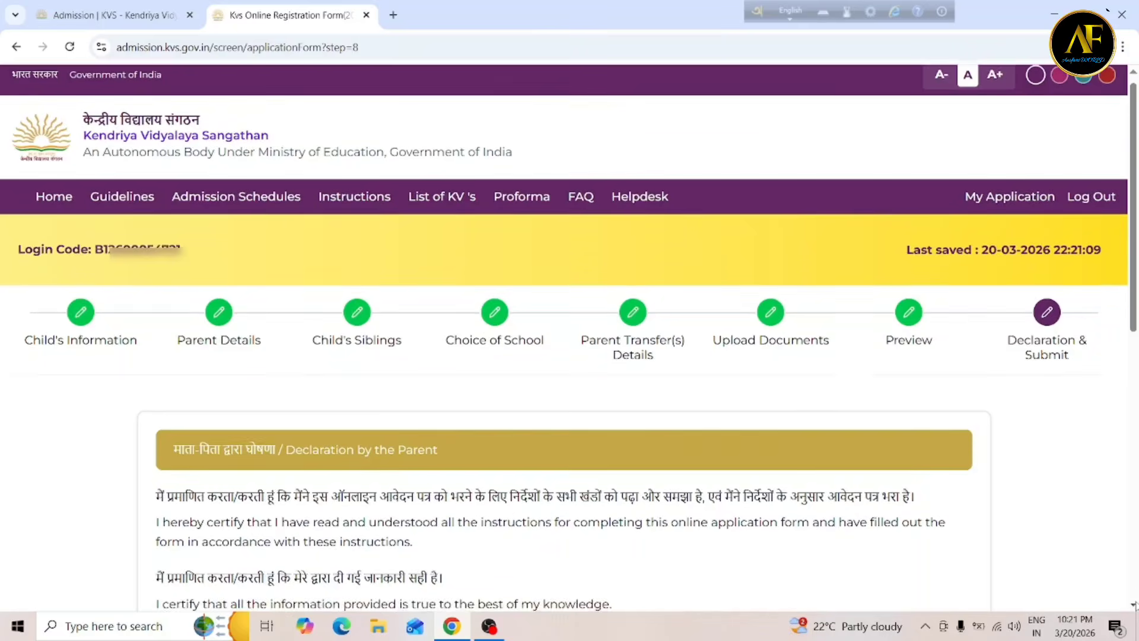
{"action": "scroll", "coordinate": [1135, 605], "scroll_direction": "down", "scroll_amount": 6}
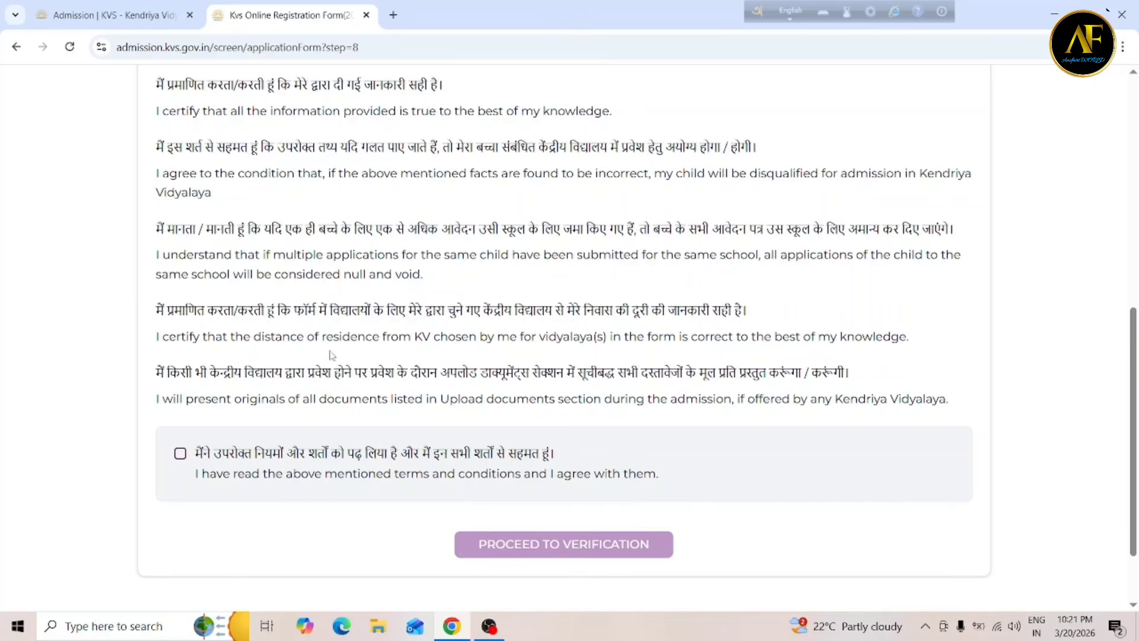
{"action": "left_click", "coordinate": [181, 453]}
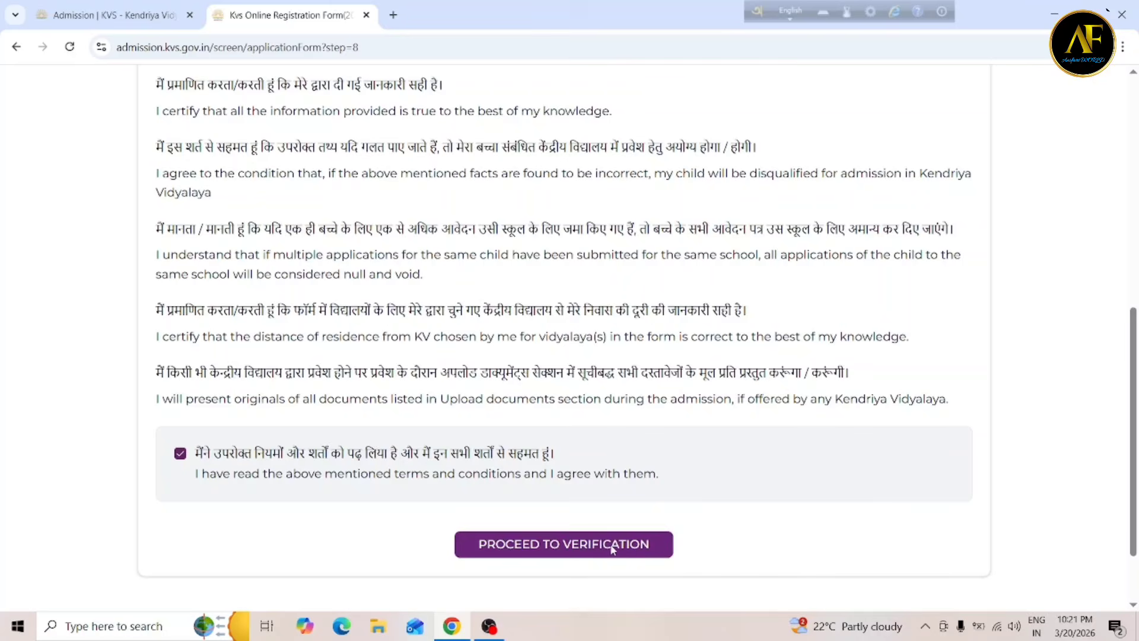
{"action": "left_click", "coordinate": [568, 545]}
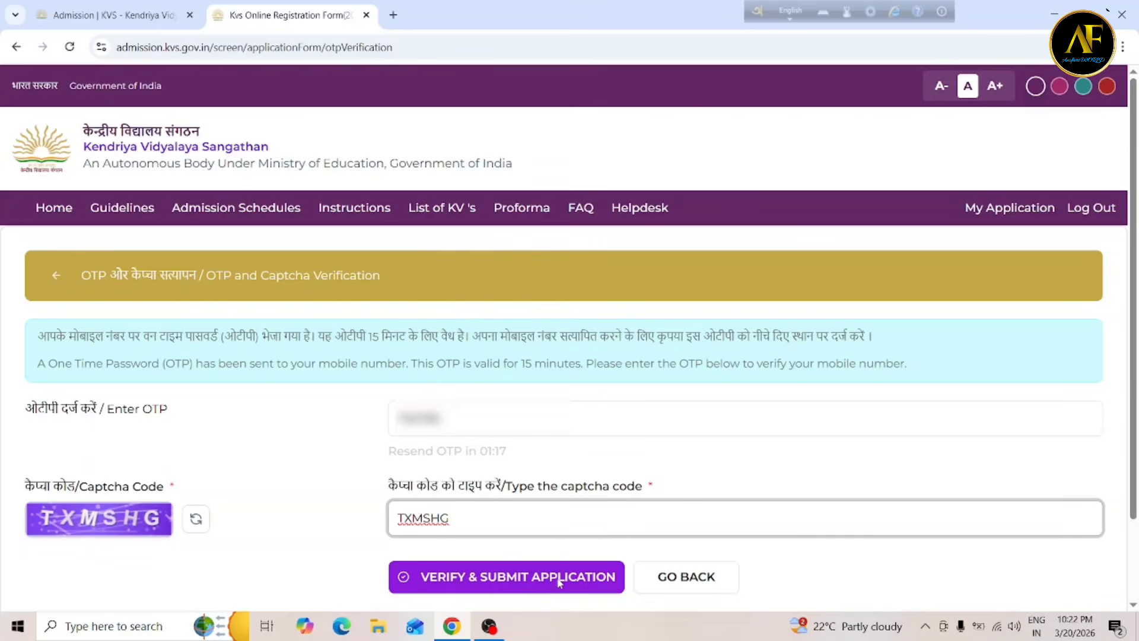
Verify the entered OTP and captcha and submit the admission application.
{"action": "left_click", "coordinate": [467, 578]}
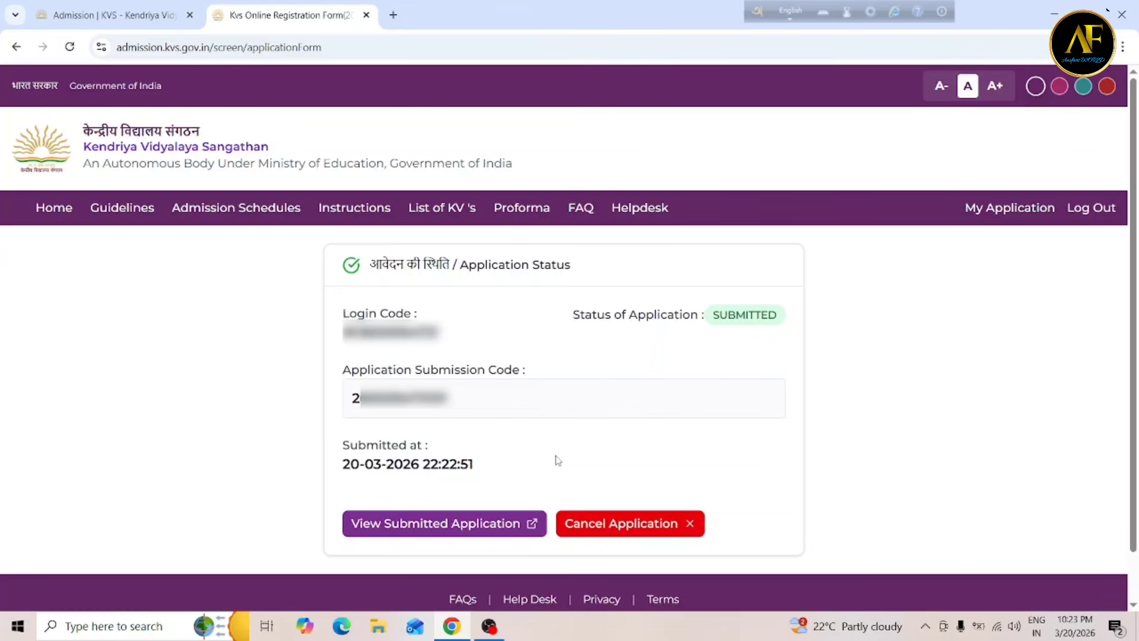
Open the submitted Balvatika 1 admission application from the Application Status page in a new tab.
{"action": "left_click", "coordinate": [489, 524]}
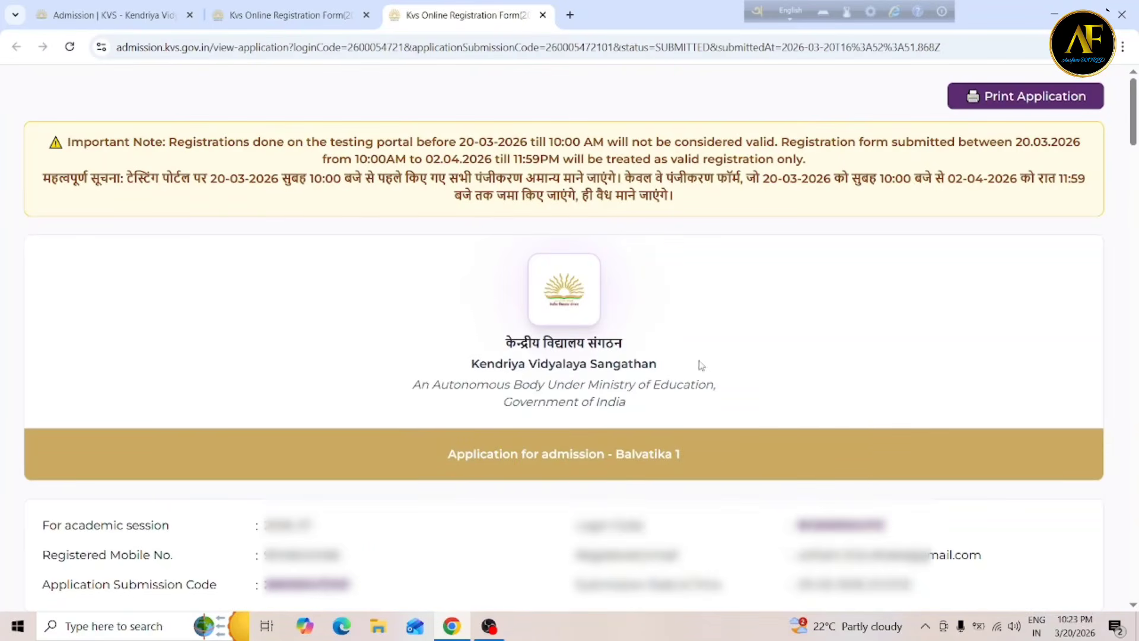